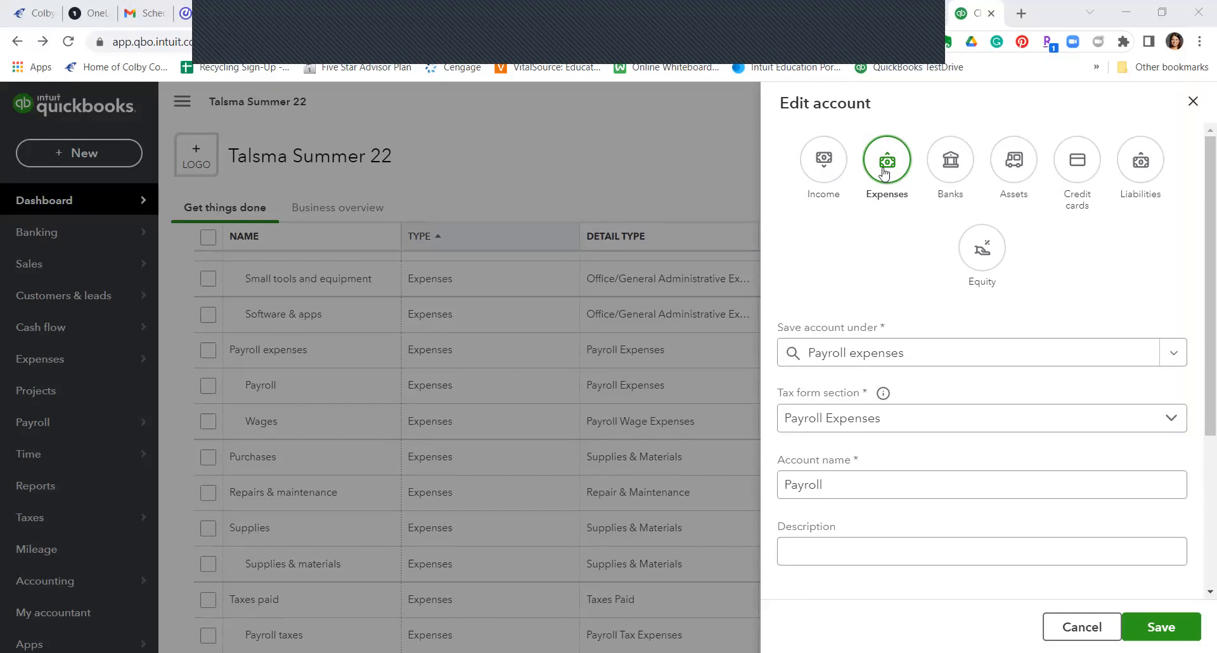
Step: Review the Payroll account's parent account, tax form section and name, then close the editor unchanged
{"action": "left_click", "coordinate": [935, 364]}
{"action": "left_click", "coordinate": [919, 434]}
{"action": "left_click", "coordinate": [926, 481]}
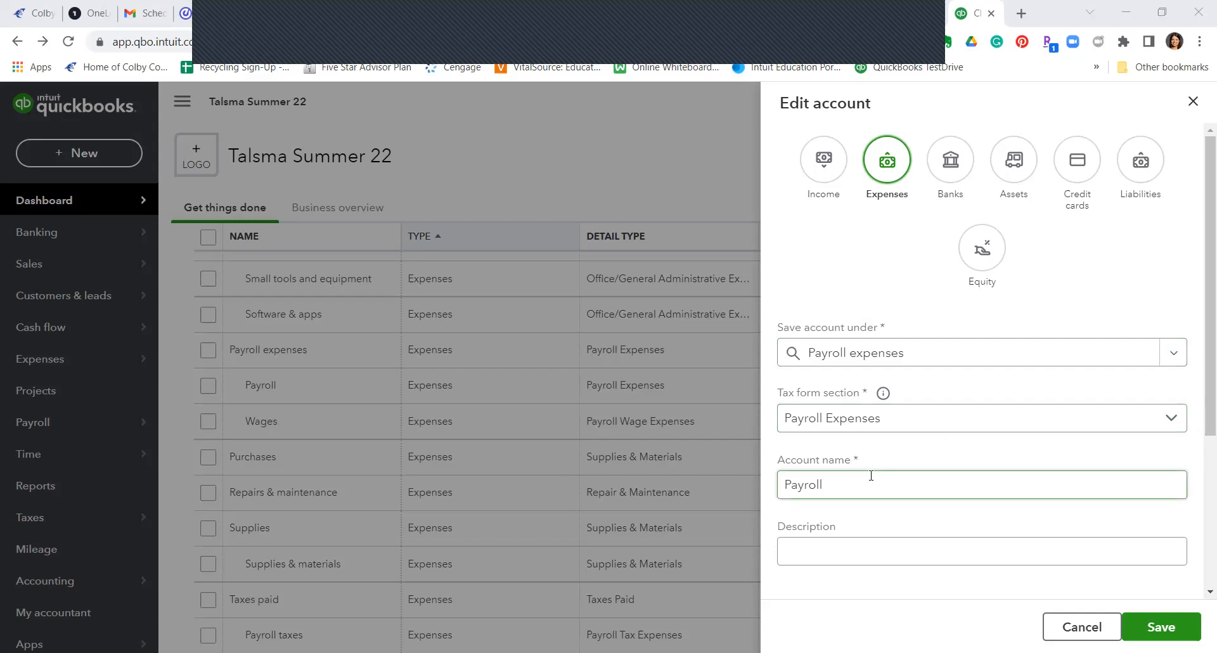
{"action": "left_click", "coordinate": [1192, 102]}
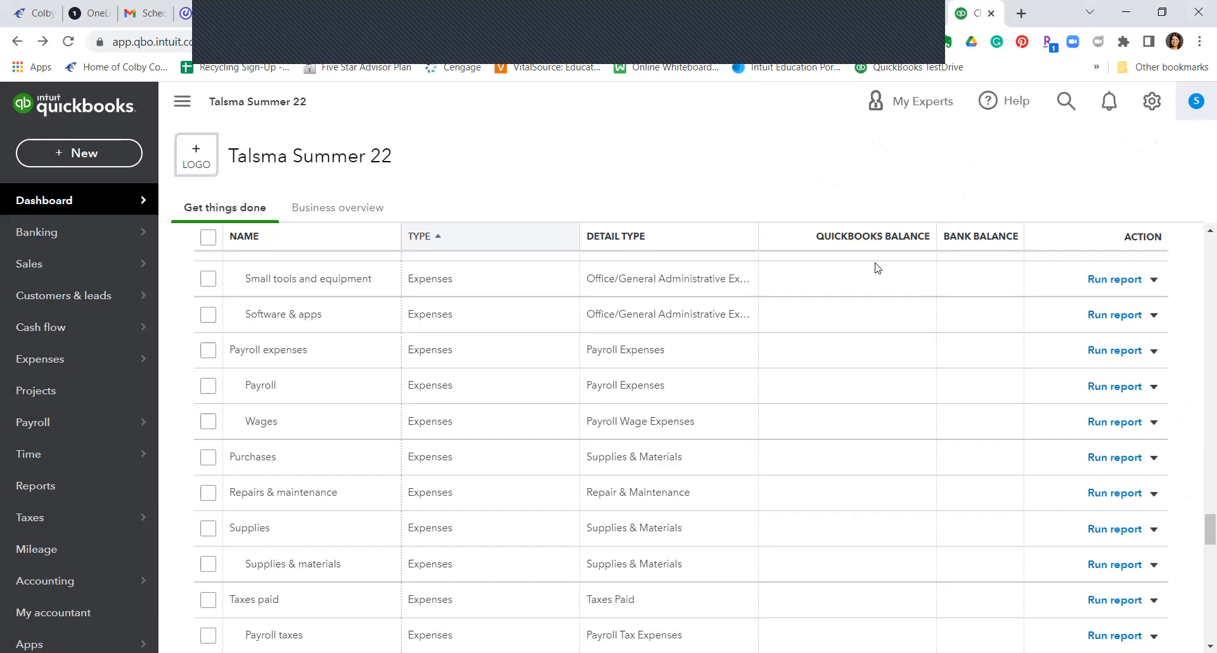
{"action": "scroll", "coordinate": [784, 412], "scroll_direction": "up", "scroll_amount": 15}
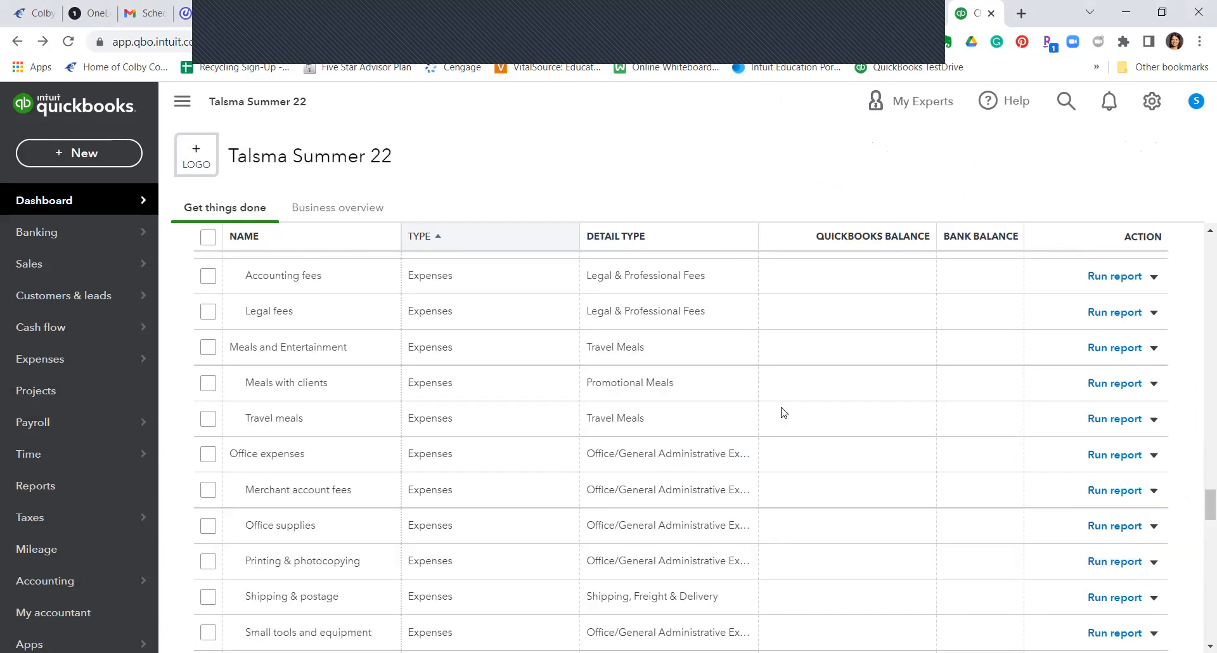
{"action": "scroll", "coordinate": [784, 412], "scroll_direction": "up", "scroll_amount": 10}
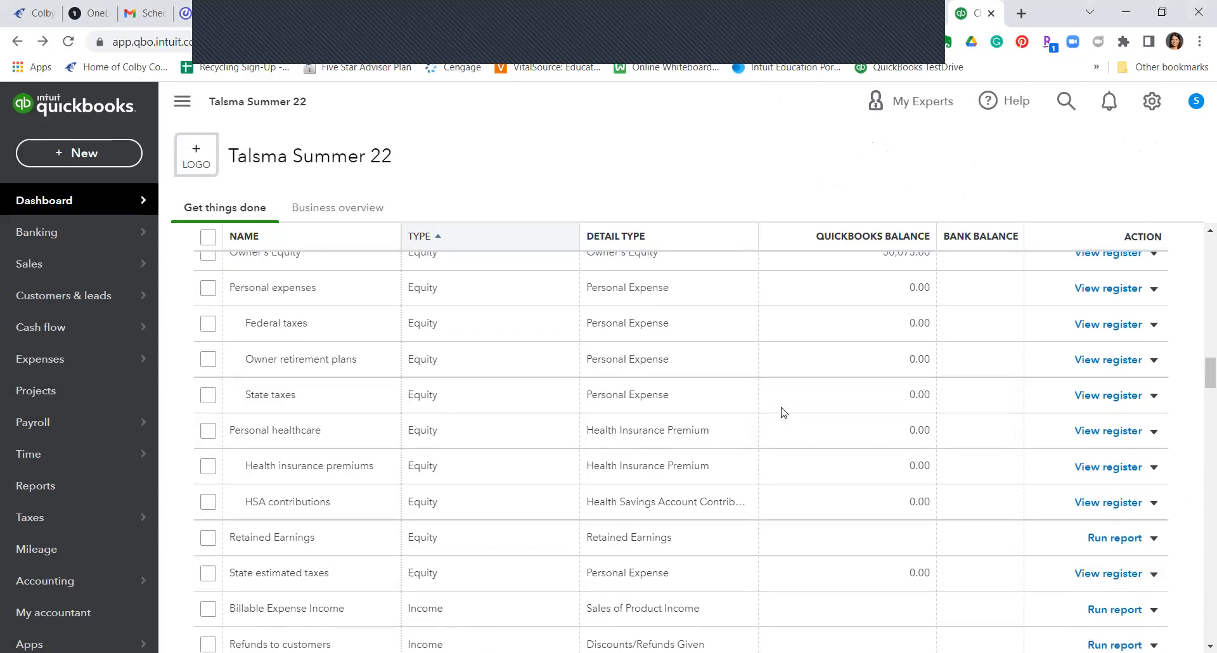
{"action": "scroll", "coordinate": [784, 413], "scroll_direction": "up", "scroll_amount": 8}
{"action": "scroll", "coordinate": [784, 413], "scroll_direction": "up", "scroll_amount": 1}
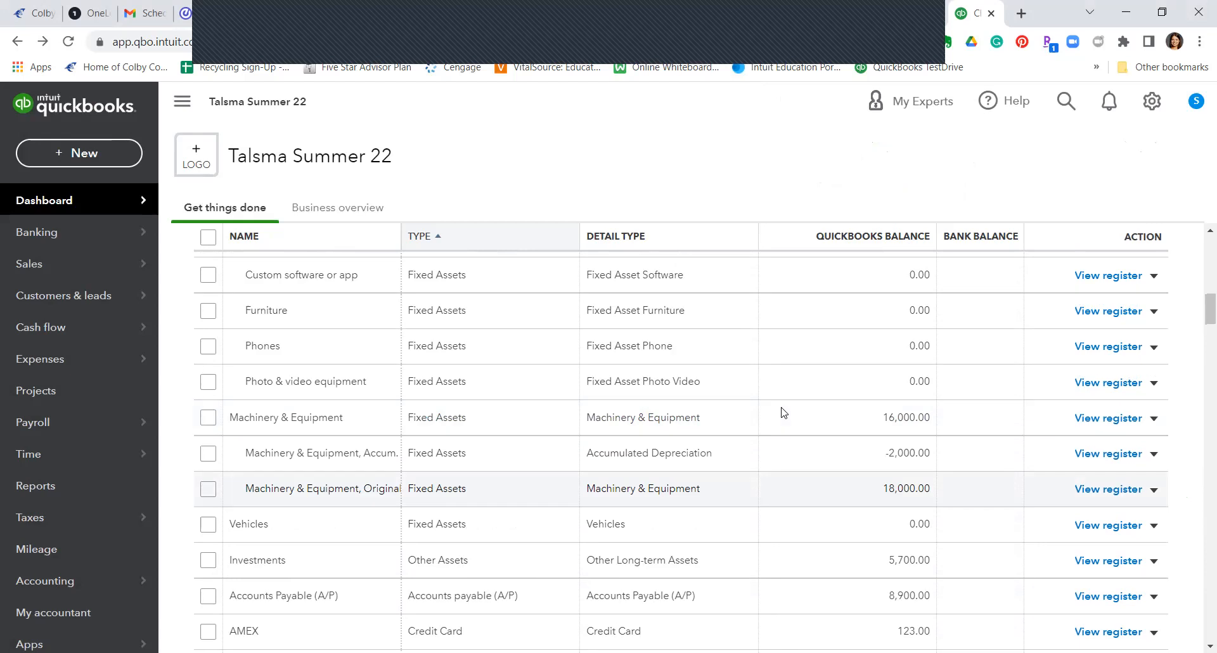
{"action": "scroll", "coordinate": [784, 413], "scroll_direction": "down", "scroll_amount": 5}
{"action": "scroll", "coordinate": [784, 413], "scroll_direction": "down", "scroll_amount": 1}
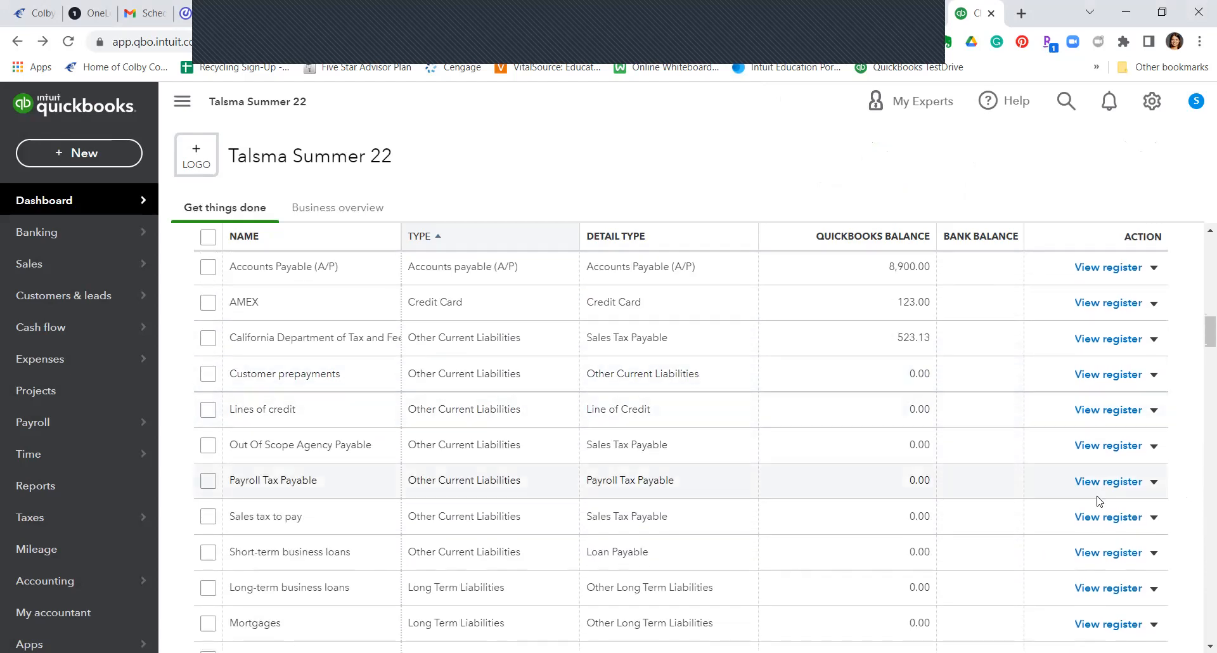
{"action": "left_click", "coordinate": [1153, 481]}
{"action": "left_click", "coordinate": [1135, 505]}
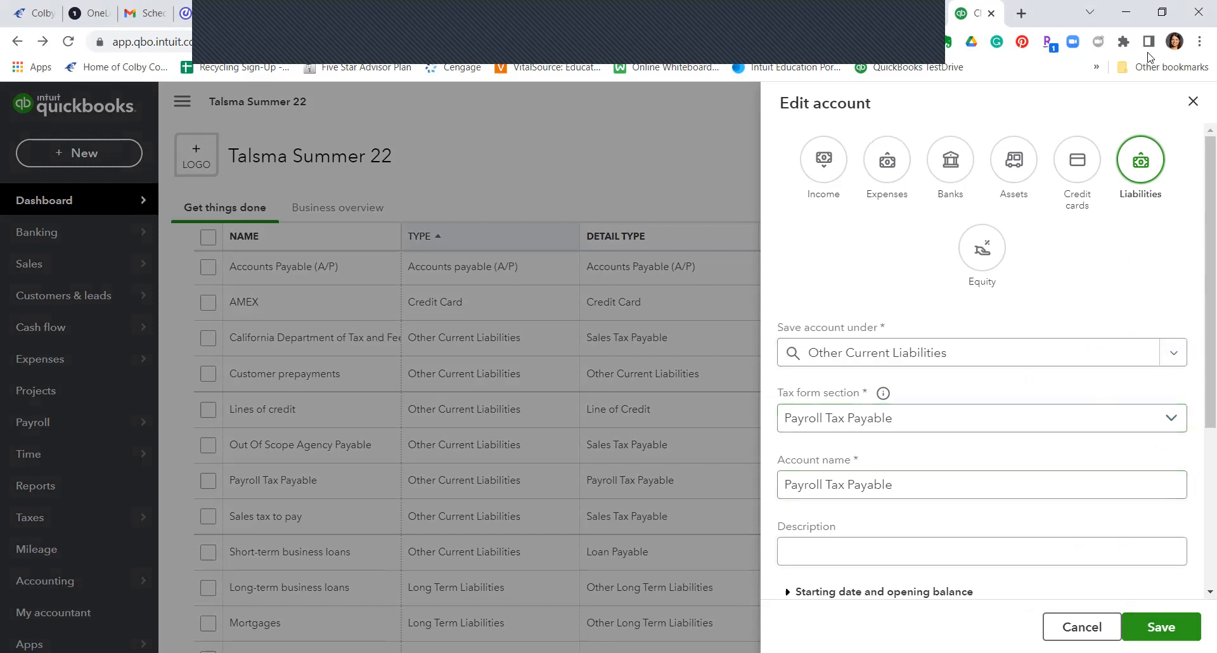
{"action": "left_click", "coordinate": [1192, 102]}
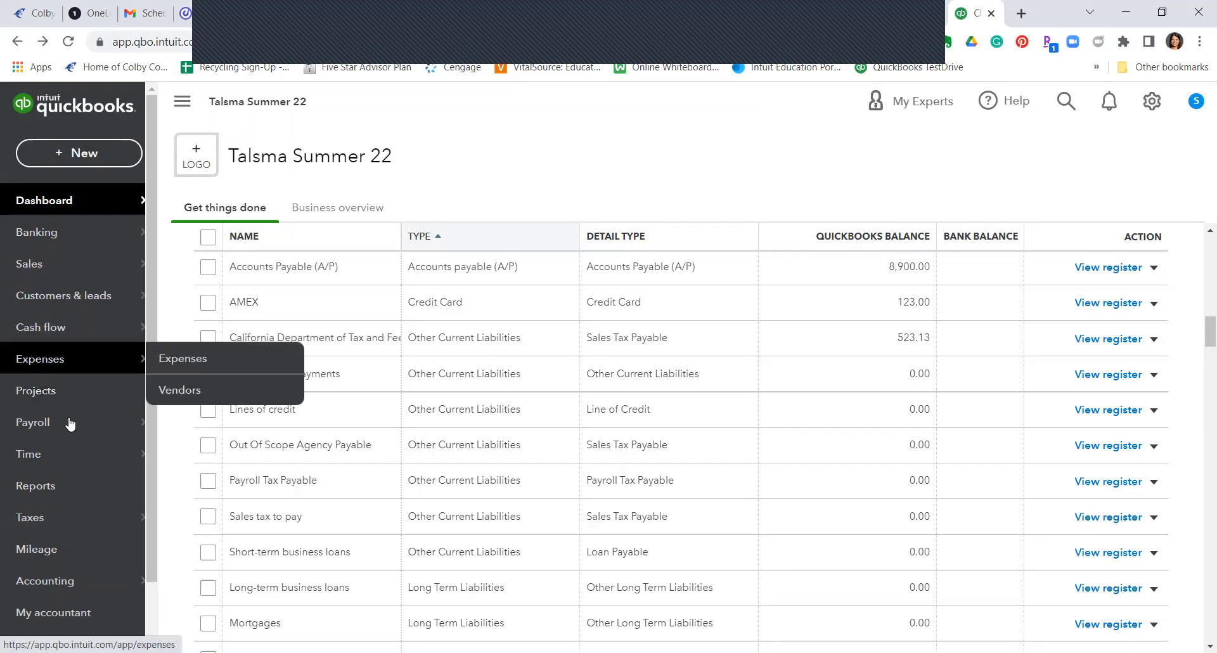
Step: Open the Employees list and start a new employee, declining to turn on payroll
{"action": "mouse_move", "coordinate": [70, 423]}
{"action": "left_click", "coordinate": [196, 423]}
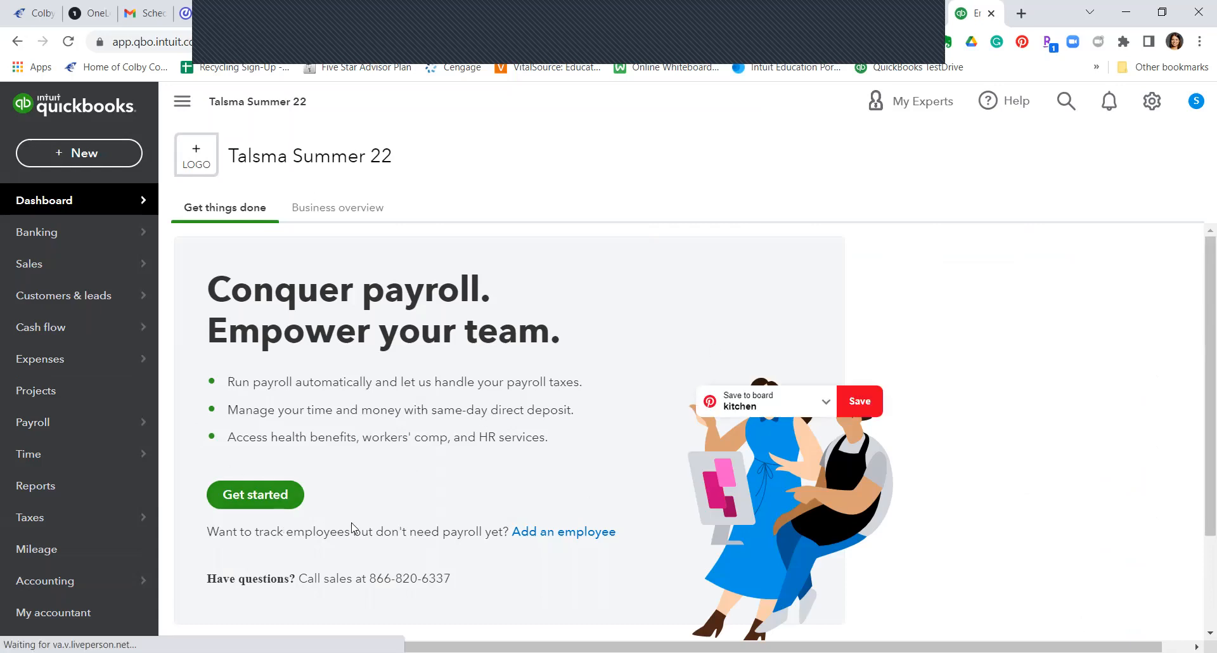
{"action": "scroll", "coordinate": [506, 436], "scroll_direction": "down", "scroll_amount": 2}
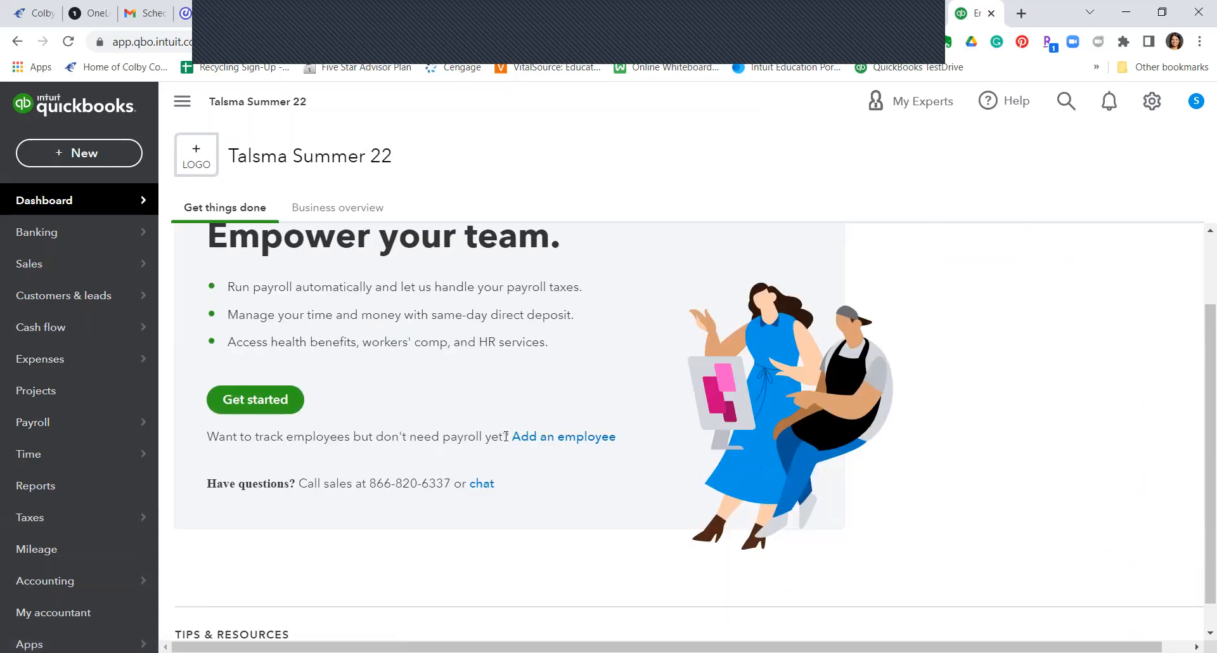
{"action": "scroll", "coordinate": [506, 436], "scroll_direction": "up", "scroll_amount": 2}
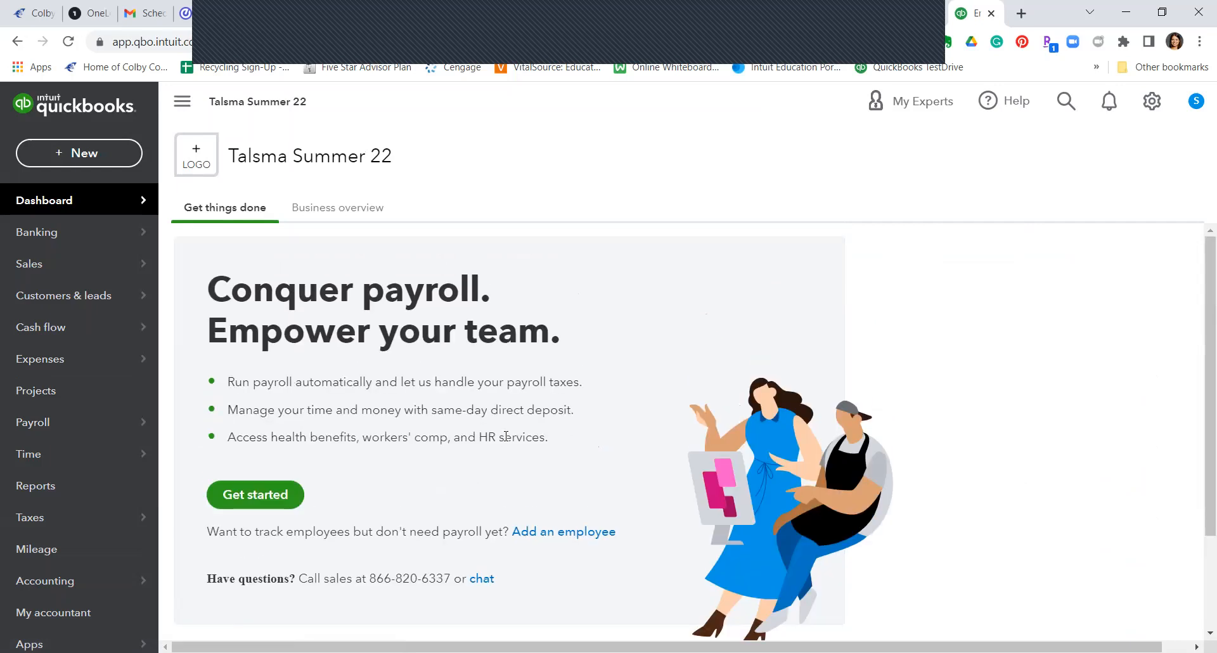
{"action": "left_click", "coordinate": [581, 536]}
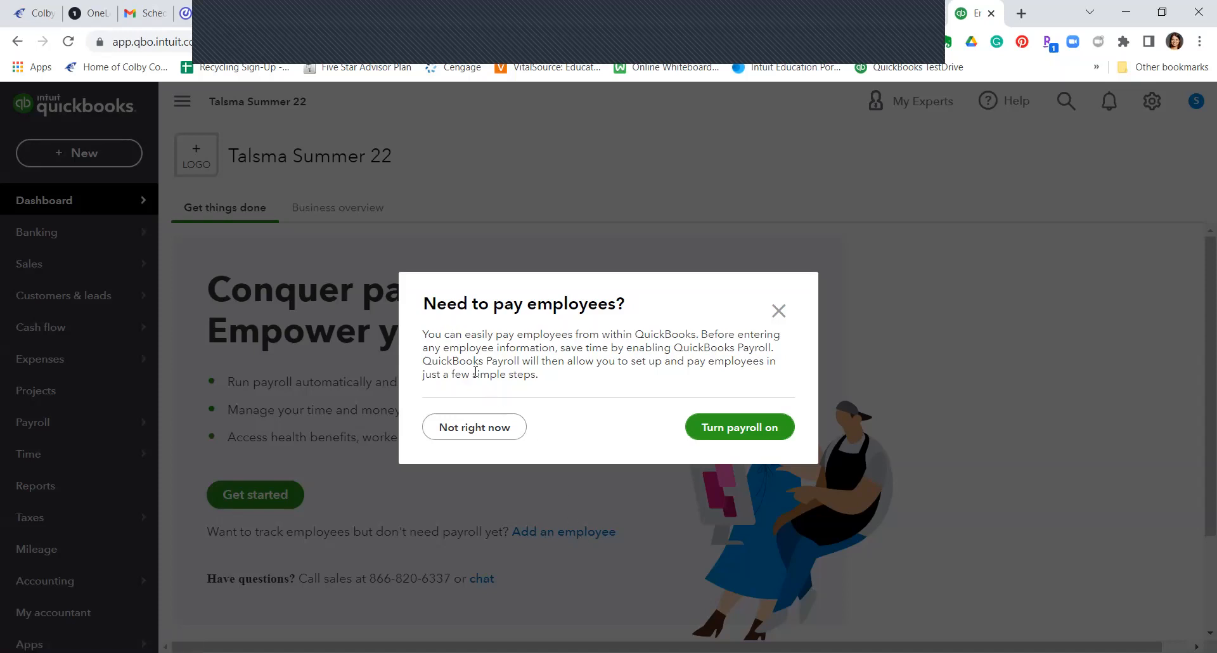
{"action": "left_click", "coordinate": [478, 433]}
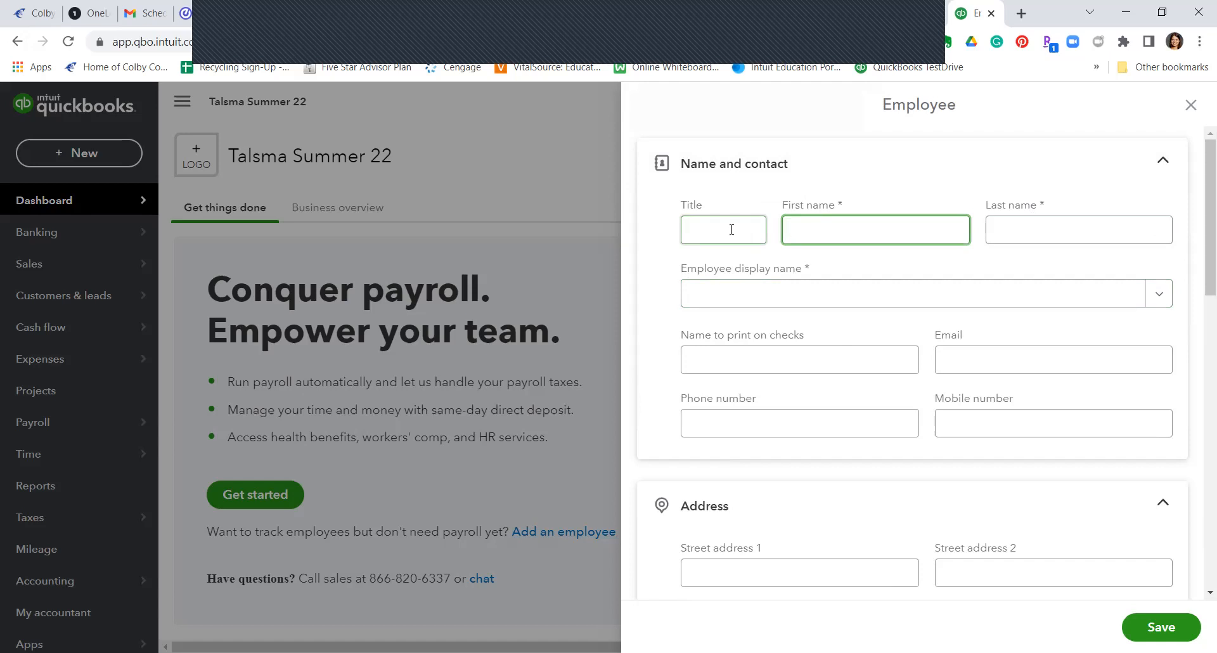
Step: Enter the first employee's first and last name
{"action": "key", "text": "Tab"}
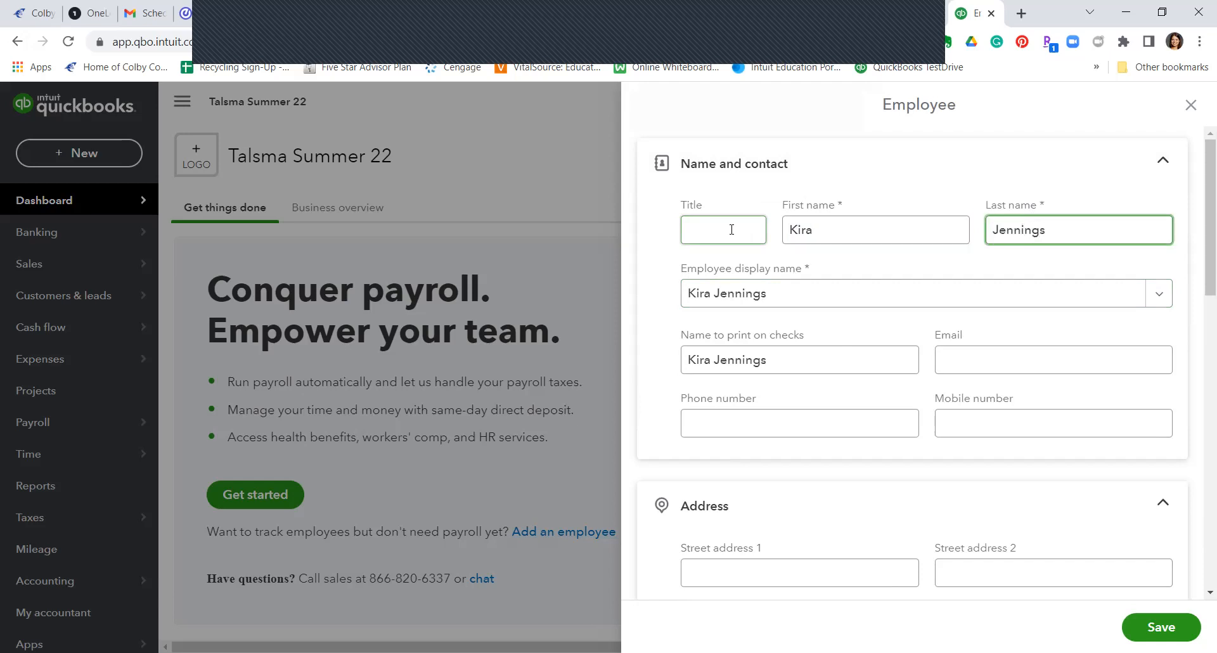
{"action": "key", "text": "Tab"}
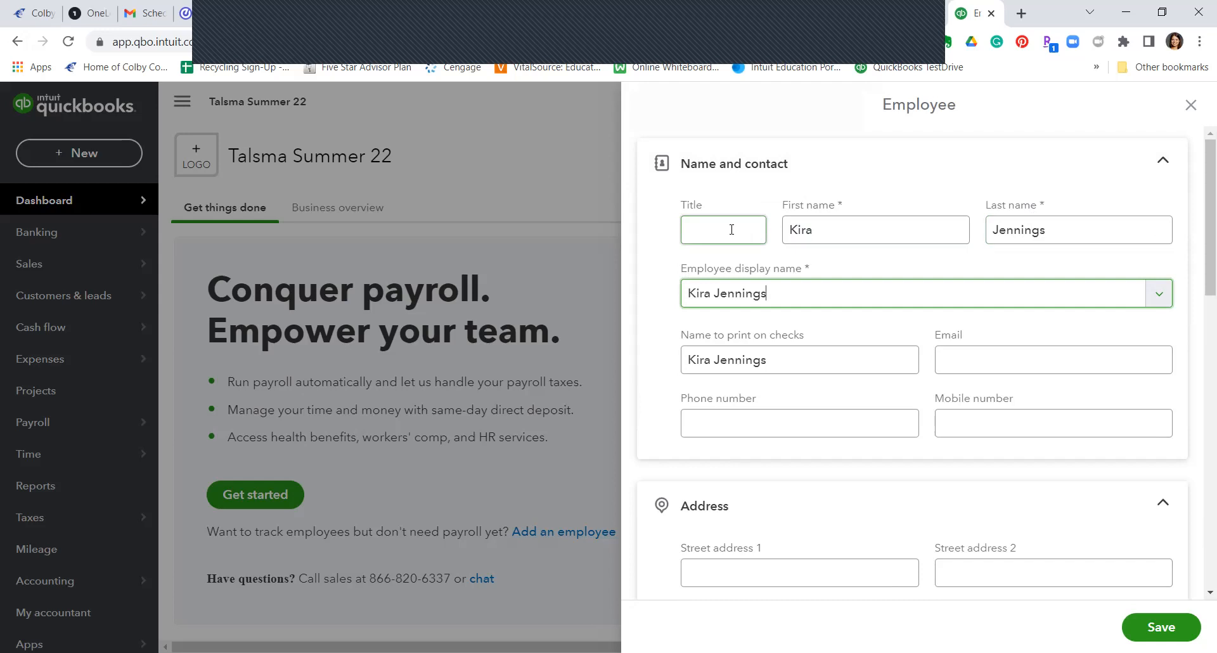
Step: Fill in the employee's home street, city, state and ZIP code in La Jolla, CA
{"action": "scroll", "coordinate": [877, 462], "scroll_direction": "down", "scroll_amount": 3}
{"action": "left_click", "coordinate": [845, 398]}
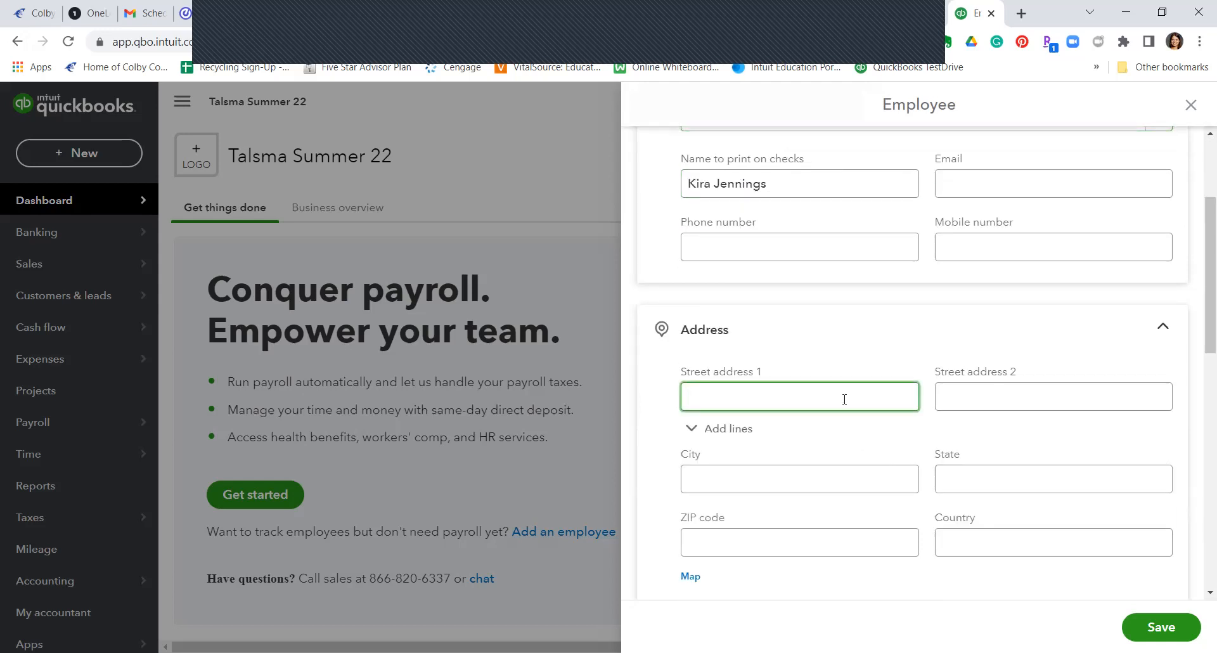
{"action": "left_click", "coordinate": [874, 482]}
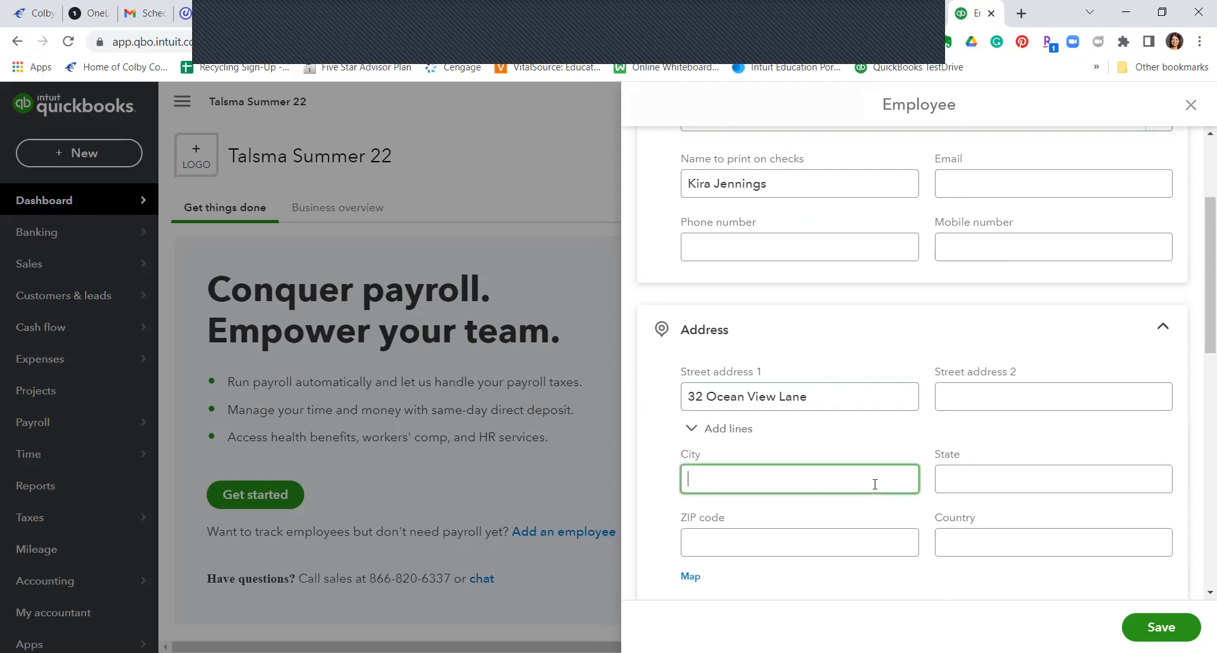
{"action": "type", "text": "La Jolla"}
{"action": "key", "text": "Tab"}
{"action": "type", "text": "CA"}
{"action": "key", "text": "Tab"}
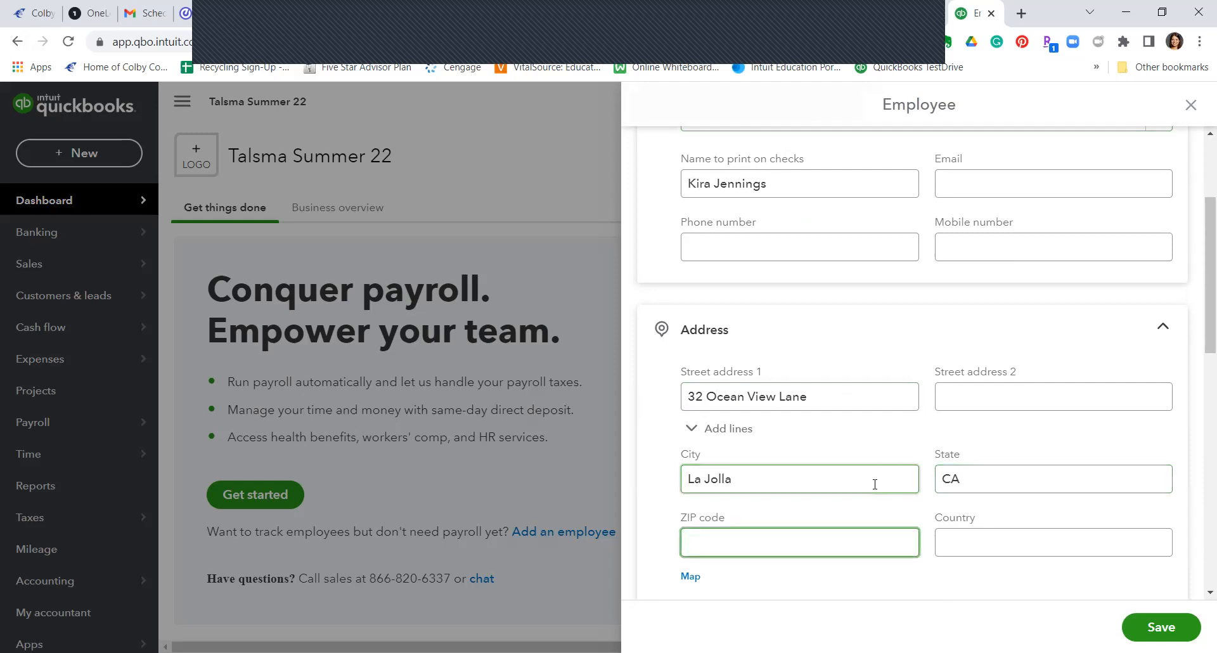
{"action": "type", "text": "92037"}
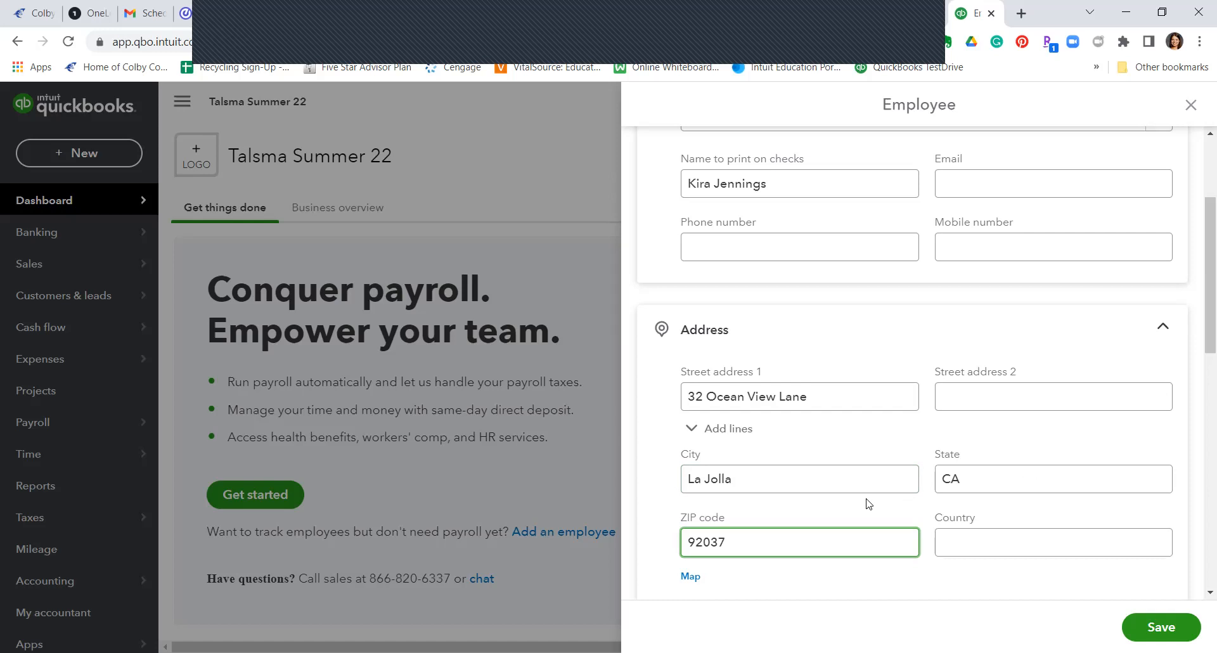
Step: Enter the employee's ID number and save the new employee record
{"action": "scroll", "coordinate": [869, 503], "scroll_direction": "down", "scroll_amount": 10}
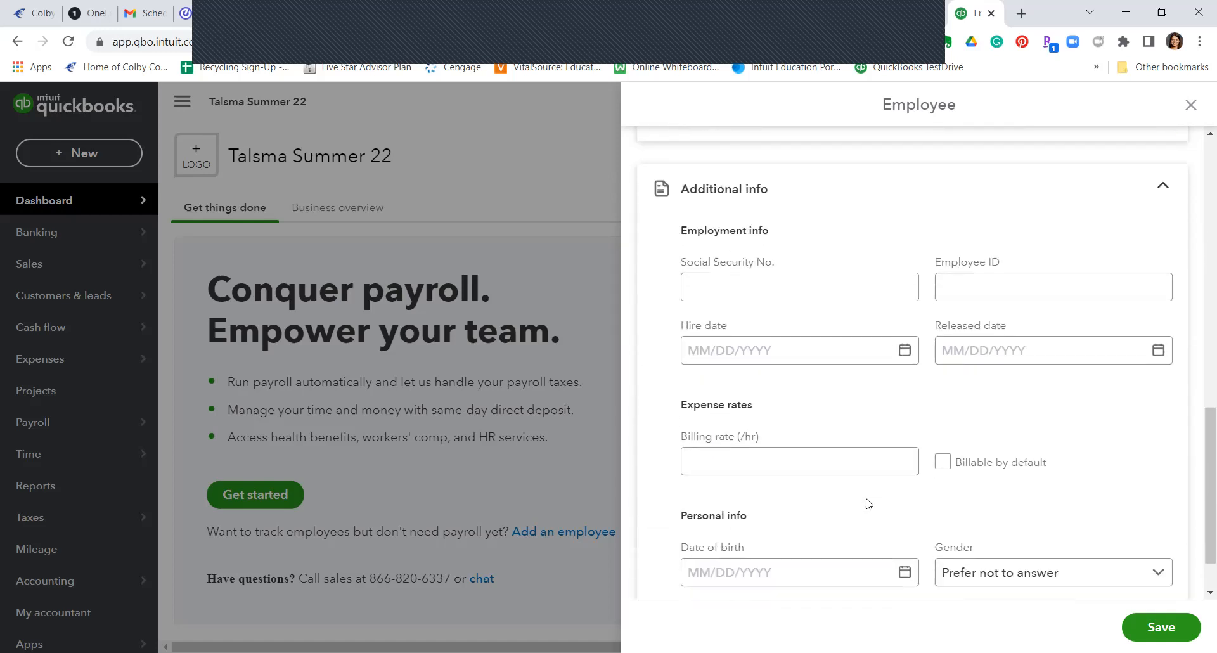
{"action": "left_click", "coordinate": [1020, 290]}
{"action": "right_click", "coordinate": [1021, 289]}
{"action": "left_click", "coordinate": [994, 284]}
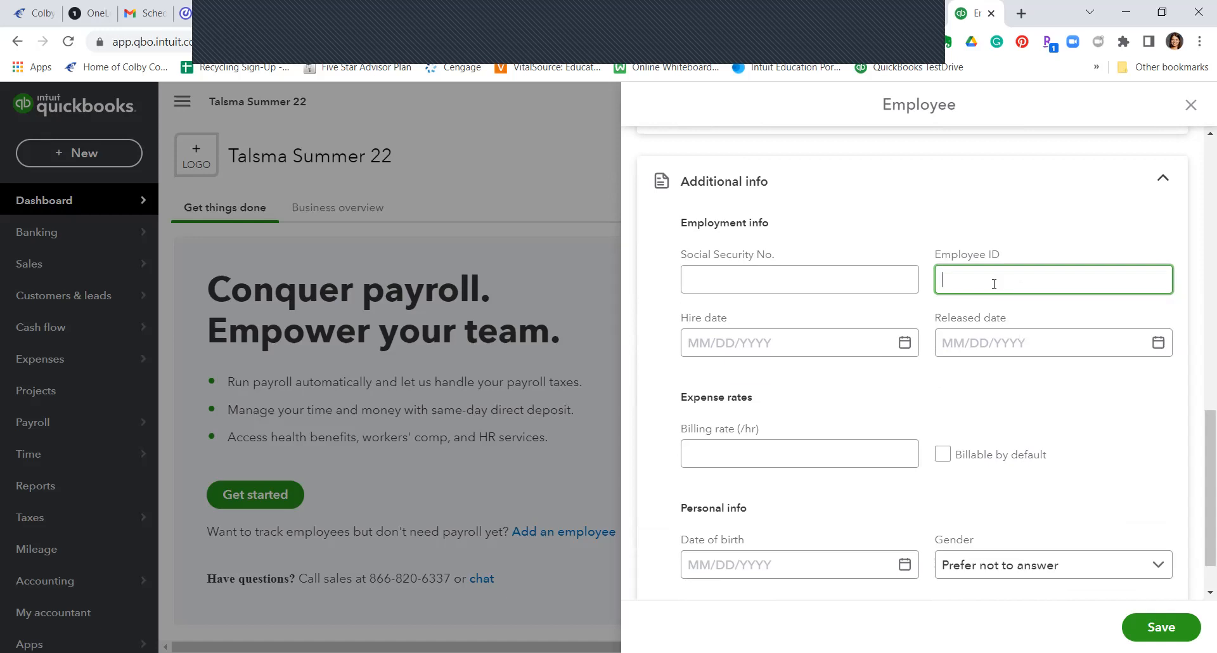
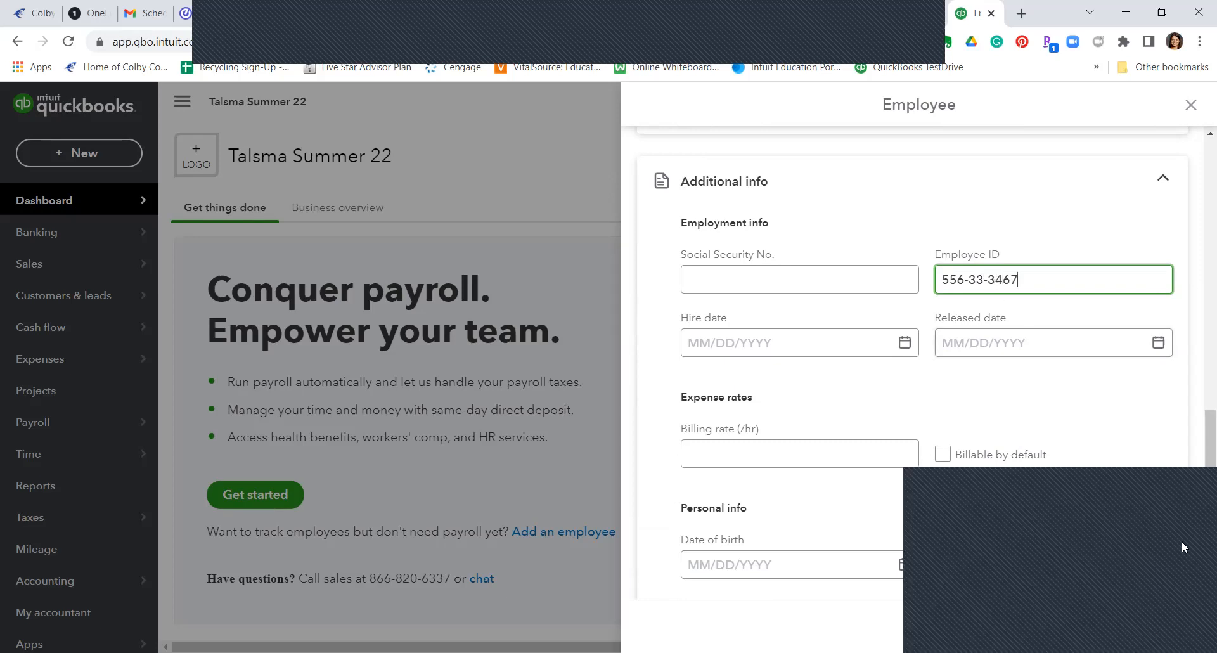
{"action": "left_click", "coordinate": [1163, 626]}
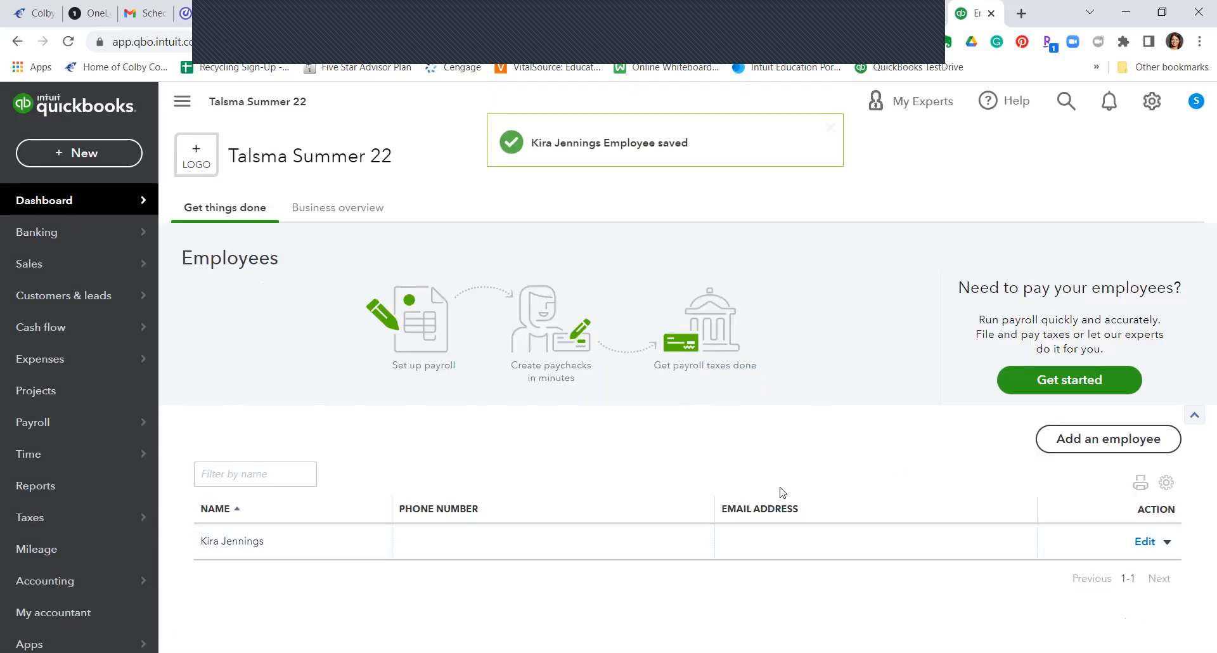
Step: Start a second employee without turning on payroll and enter their first and last name
{"action": "left_click", "coordinate": [1083, 431]}
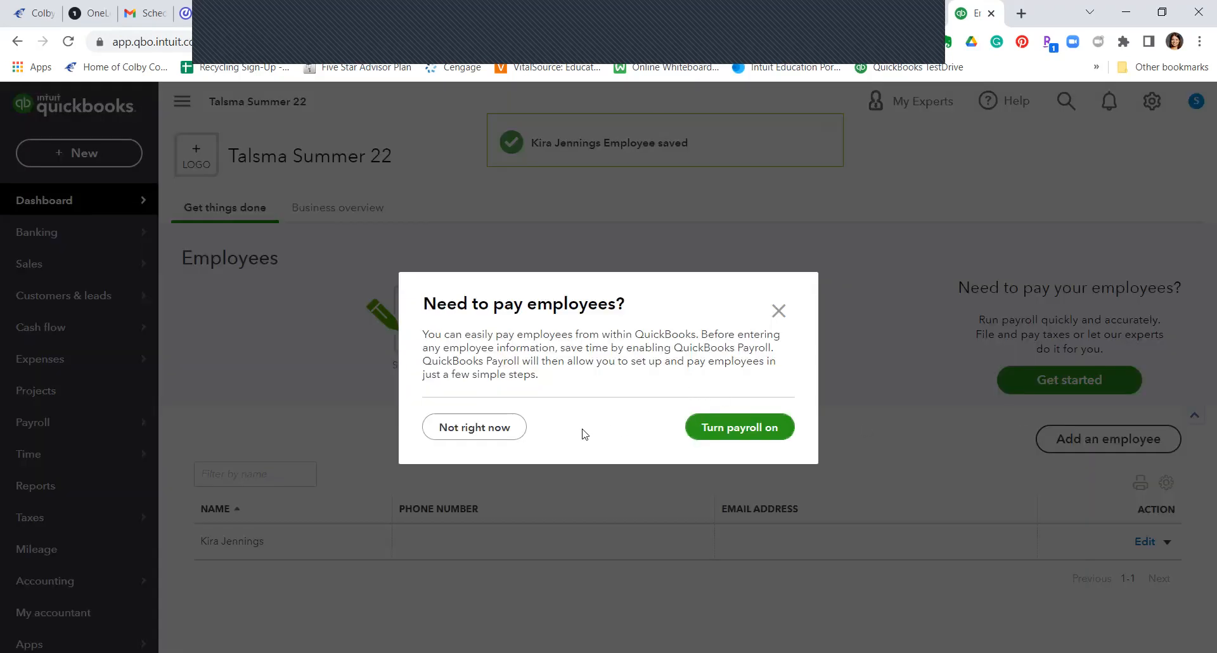
{"action": "left_click", "coordinate": [474, 428]}
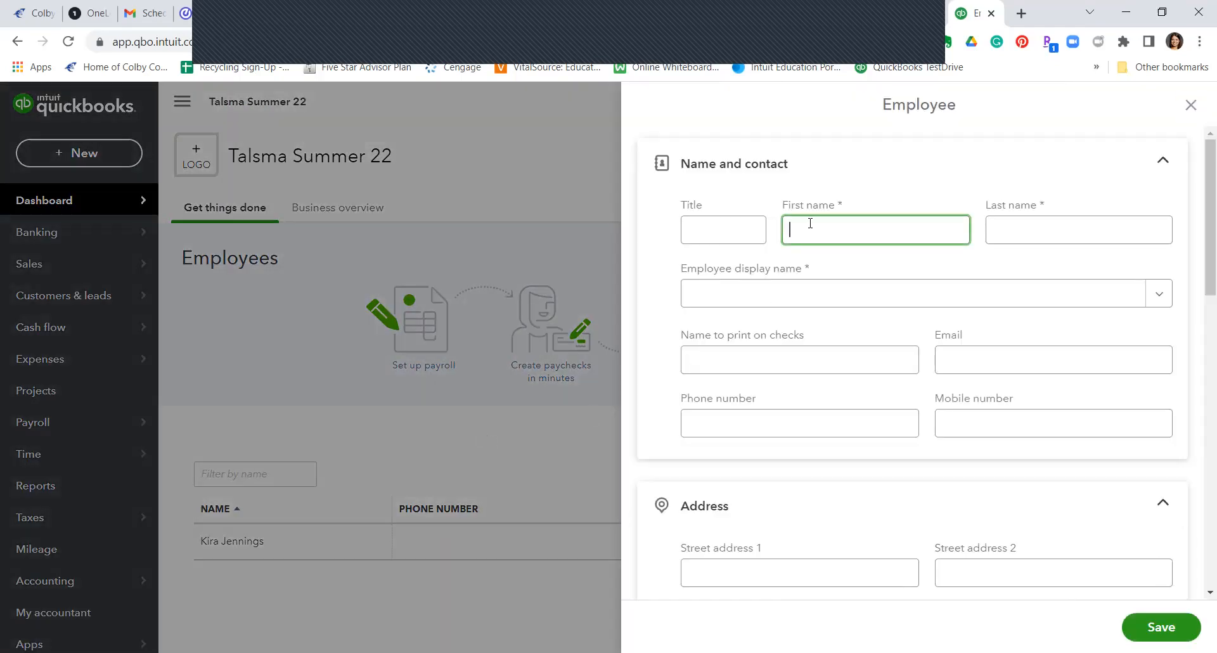
{"action": "key", "text": "Tab"}
Step: Fill in the second employee's street, city, state and ZIP code in La Jolla, CA
{"action": "left_click", "coordinate": [1002, 572]}
{"action": "scroll", "coordinate": [976, 500], "scroll_direction": "down", "scroll_amount": 2}
{"action": "left_click", "coordinate": [781, 423]}
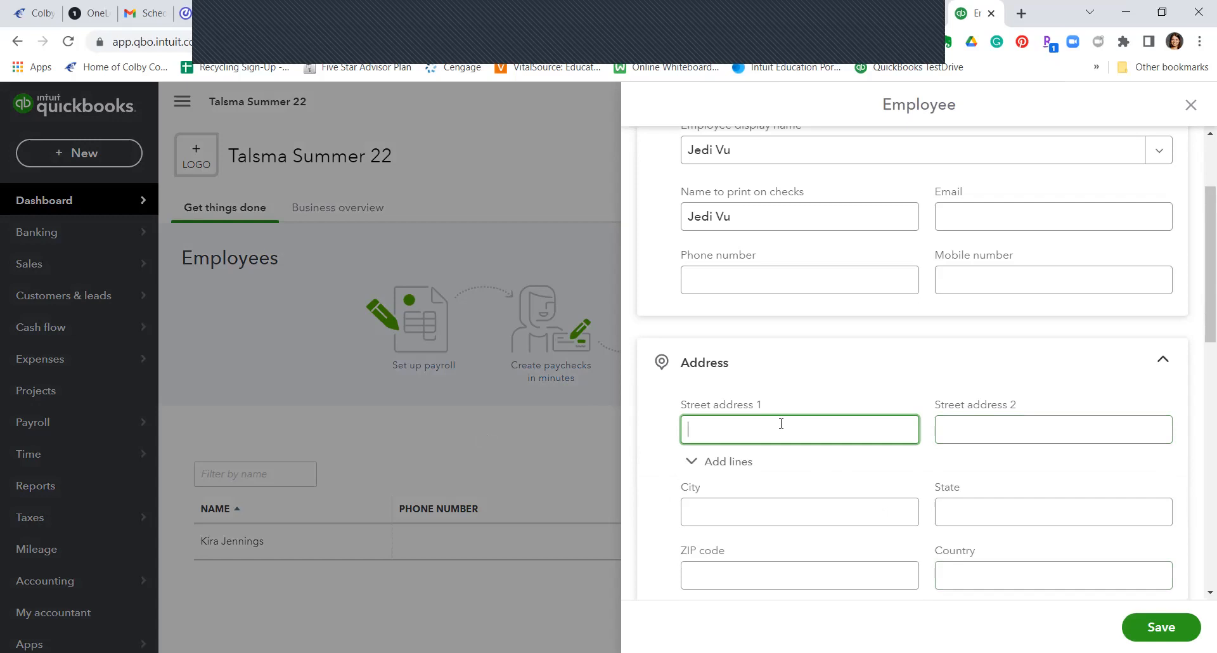
{"action": "key", "text": "Tab"}
{"action": "key", "text": "Tab"}
{"action": "key", "text": "Tab"}
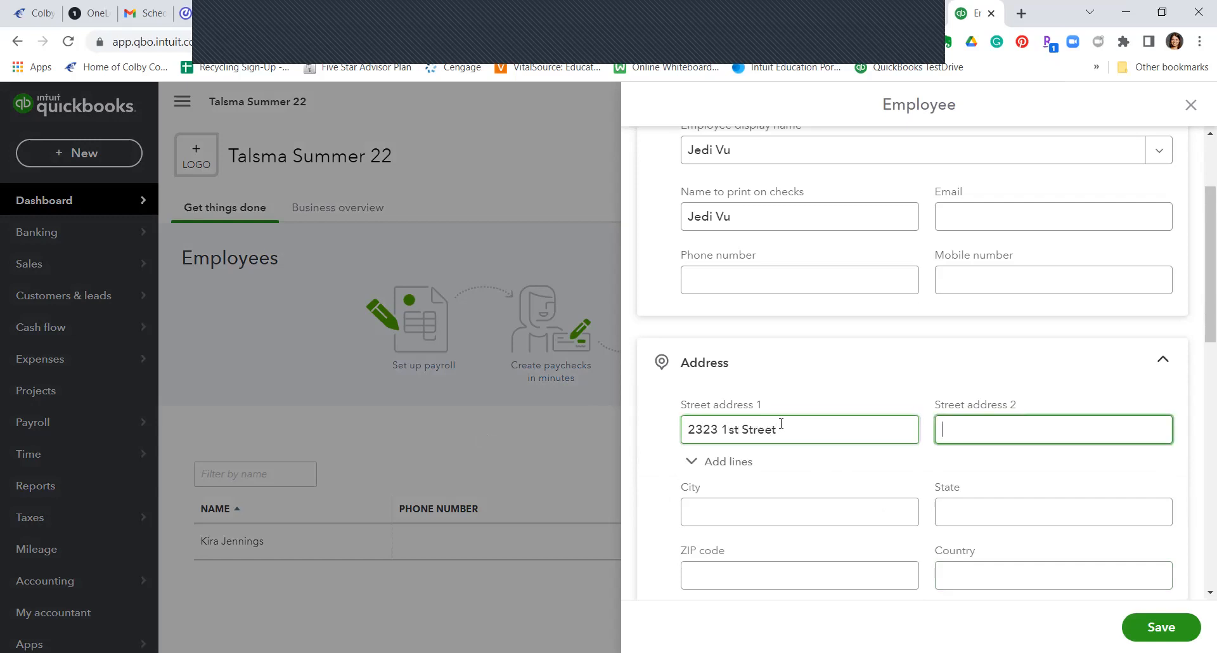
{"action": "type", "text": "La Jolla"}
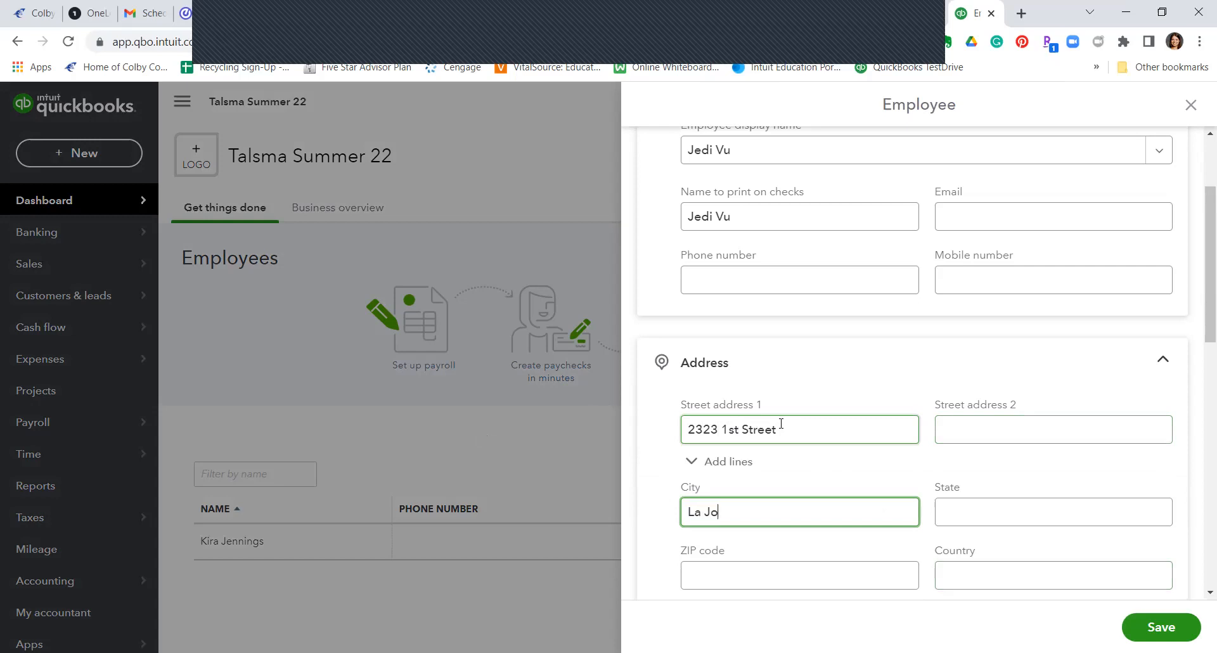
{"action": "key", "text": "Tab"}
{"action": "type", "text": "CA"}
{"action": "key", "text": "Tab"}
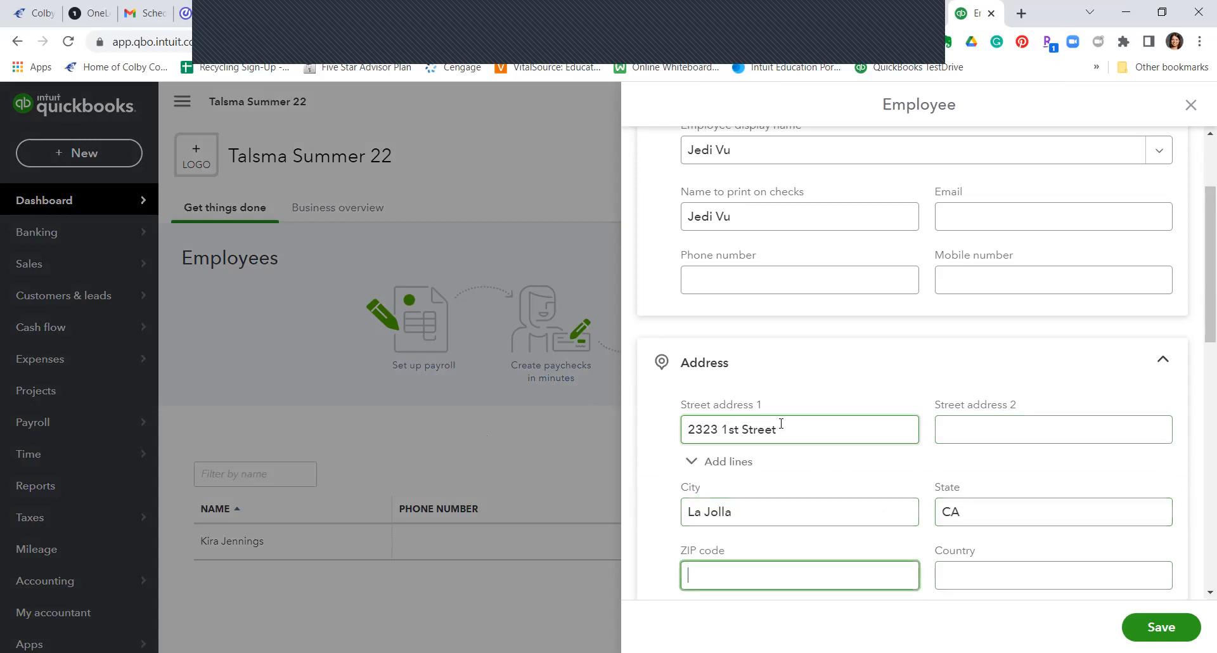
{"action": "type", "text": "92037"}
Step: Enter the second employee's ID number under Additional info
{"action": "scroll", "coordinate": [960, 545], "scroll_direction": "down", "scroll_amount": 2}
{"action": "scroll", "coordinate": [889, 442], "scroll_direction": "down", "scroll_amount": 5}
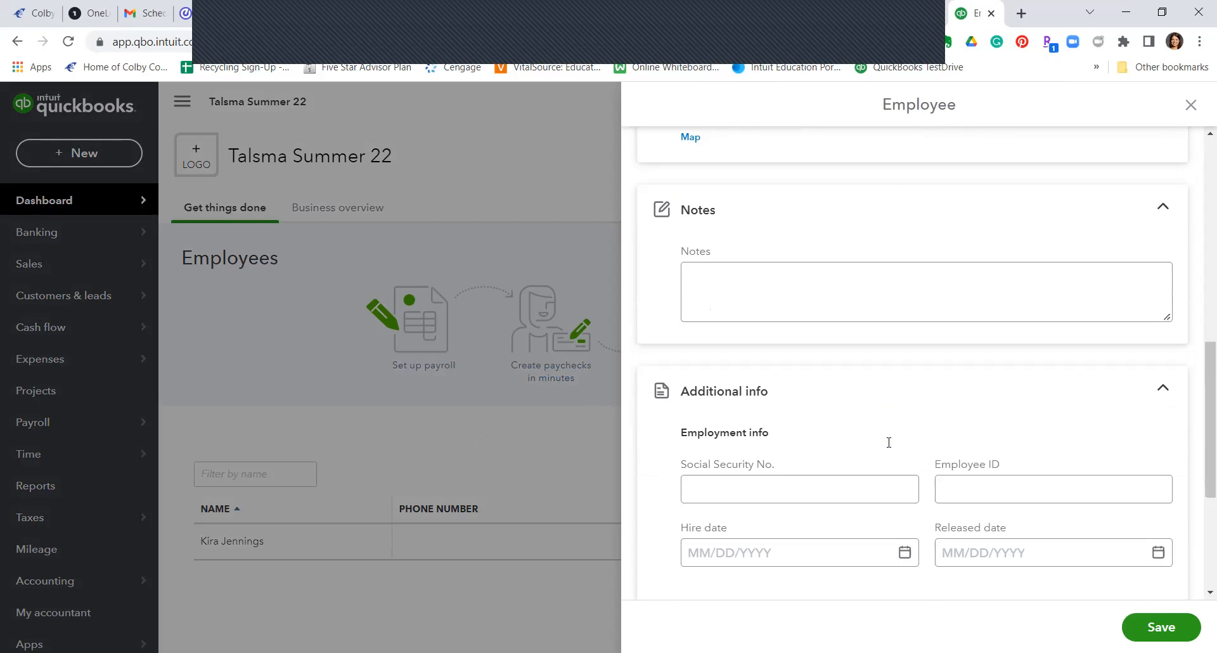
{"action": "left_click", "coordinate": [990, 397]}
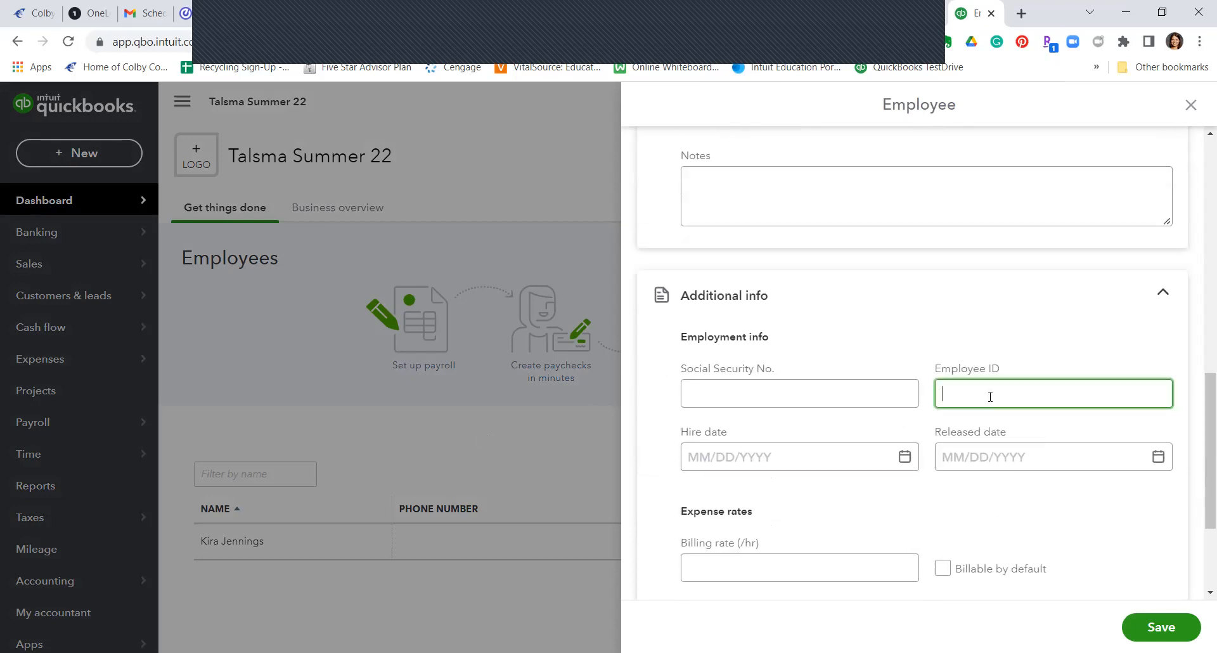
Step: Save the second employee's record
{"action": "left_click", "coordinate": [1153, 631]}
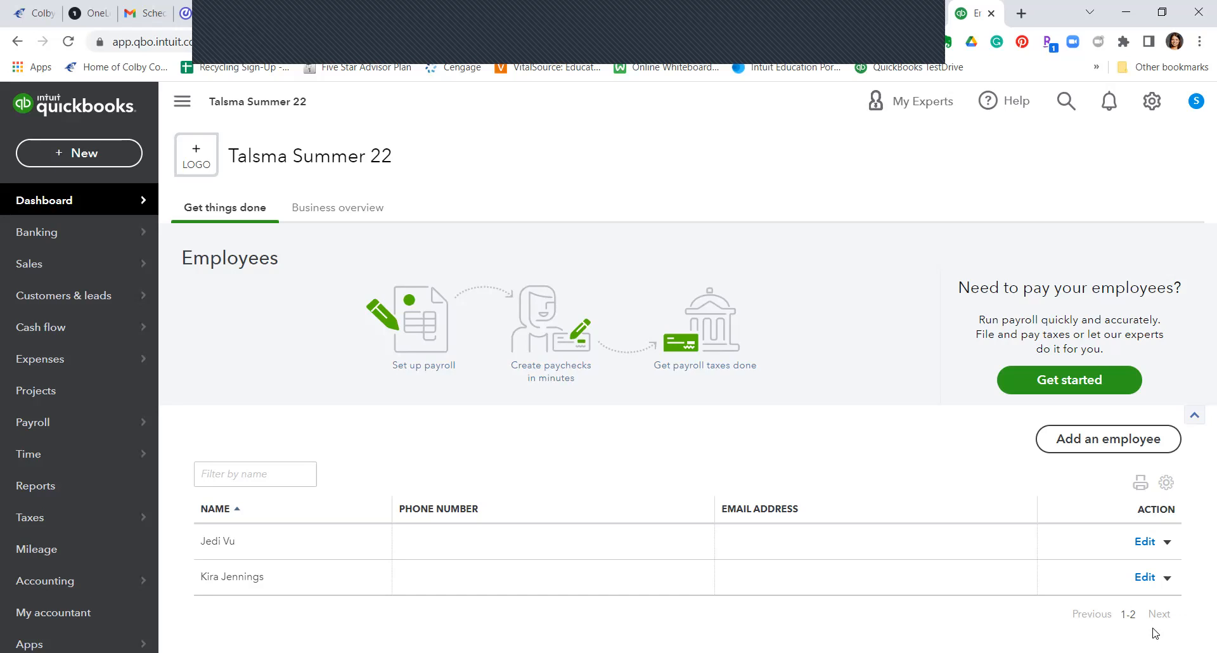
Step: Create a new check with the first employee as payee
{"action": "left_click", "coordinate": [104, 150]}
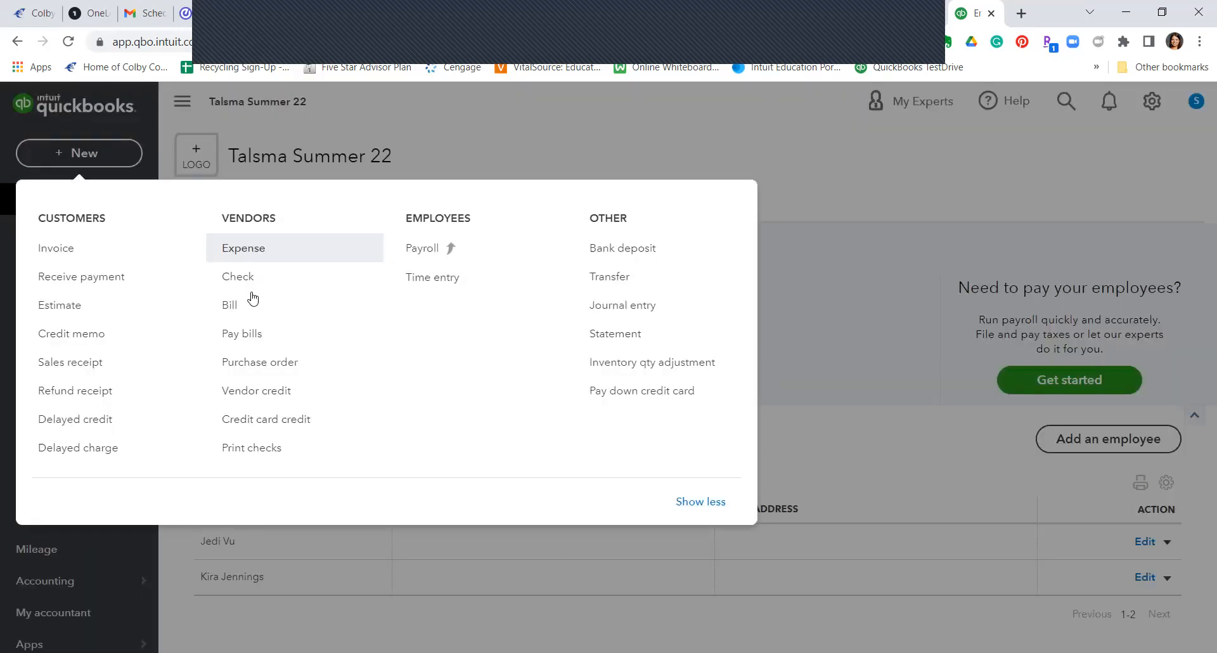
{"action": "left_click", "coordinate": [245, 283]}
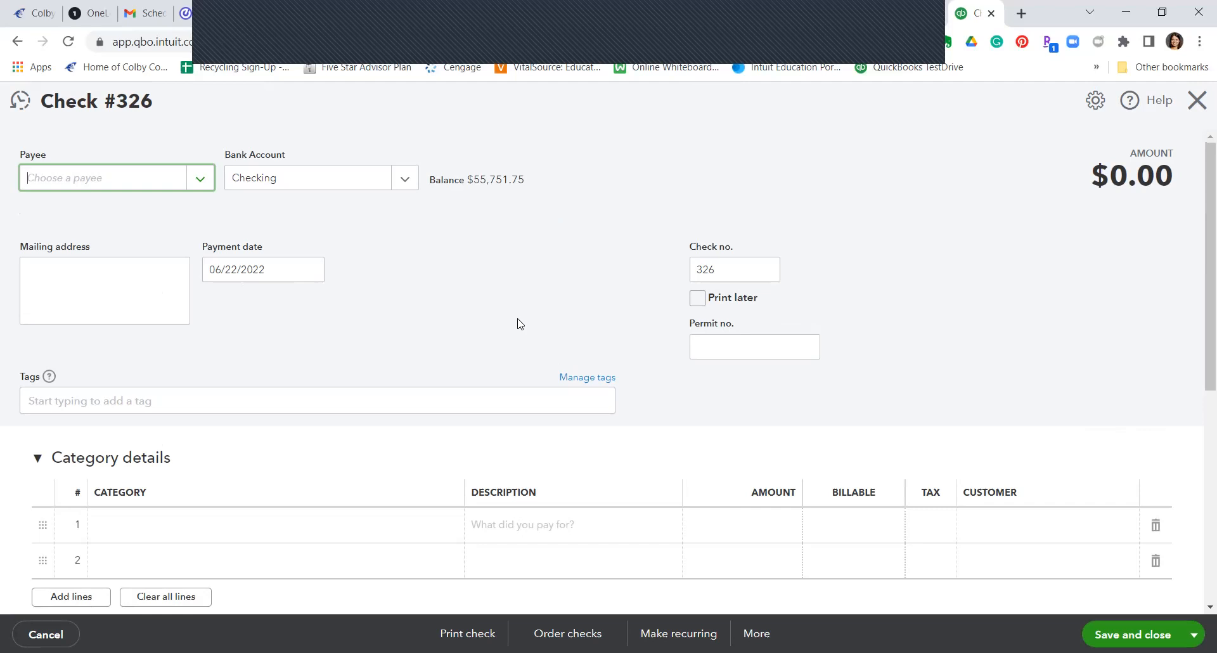
{"action": "type", "text": "kir"}
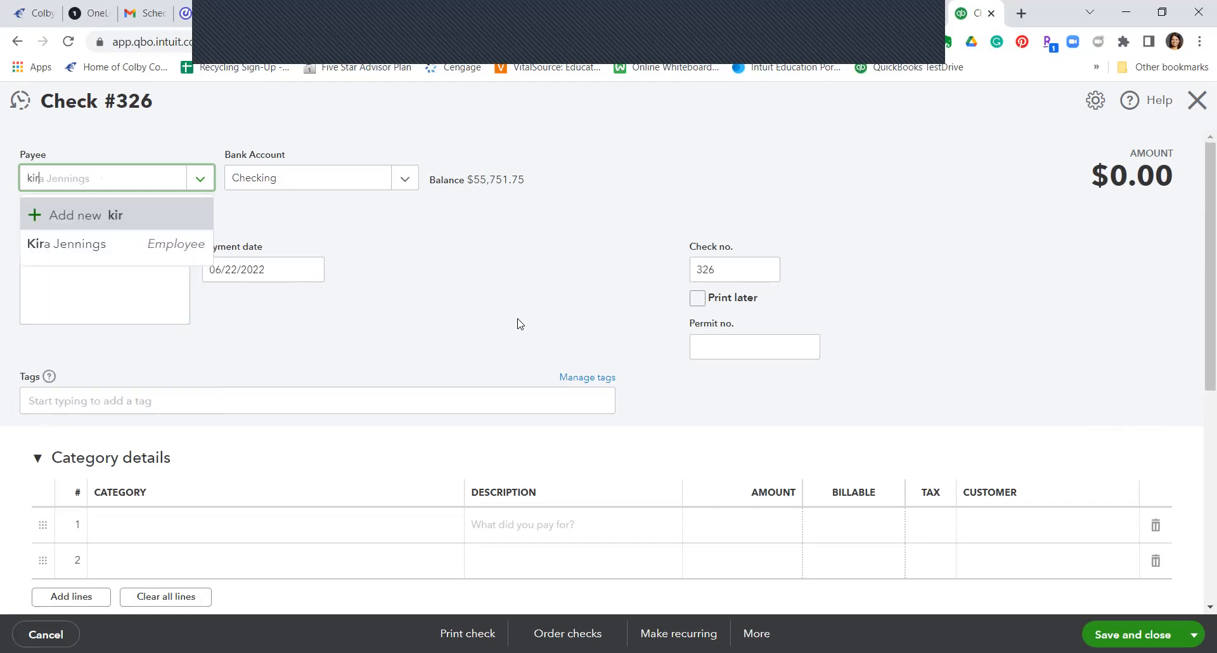
{"action": "left_click", "coordinate": [94, 253]}
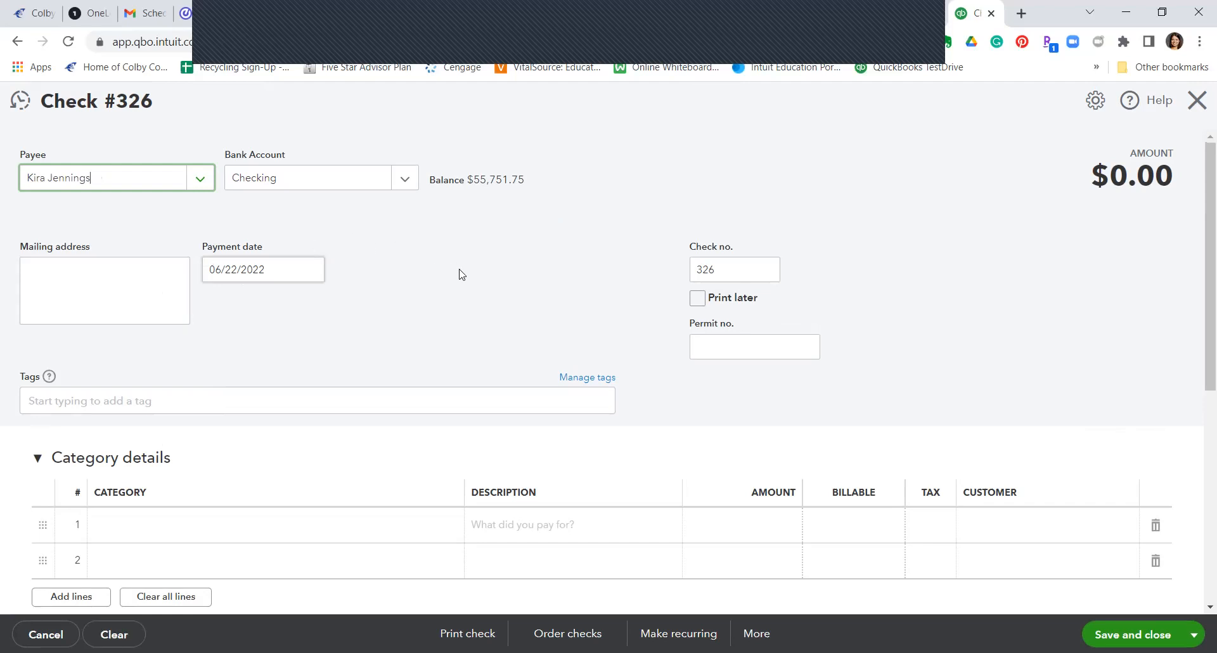
Step: Set the check's payment date to 07/16/2022 and confirm check number 326
{"action": "left_click", "coordinate": [273, 271]}
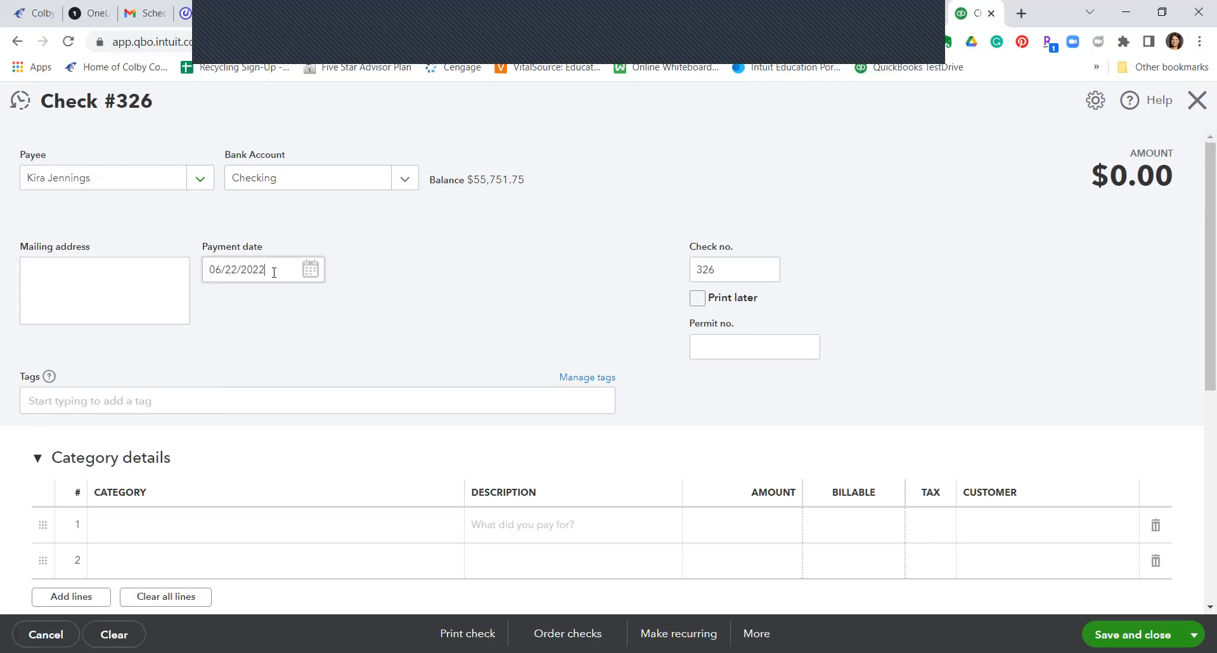
{"action": "left_click", "coordinate": [310, 271]}
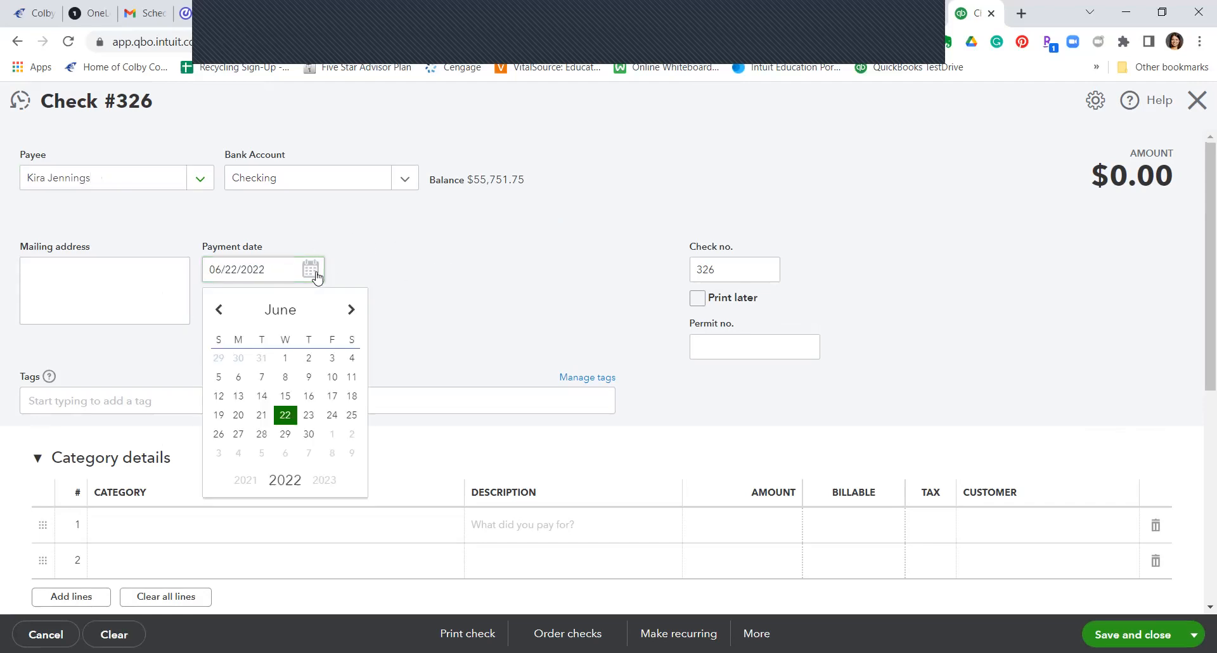
{"action": "left_click", "coordinate": [352, 311]}
{"action": "left_click", "coordinate": [351, 396]}
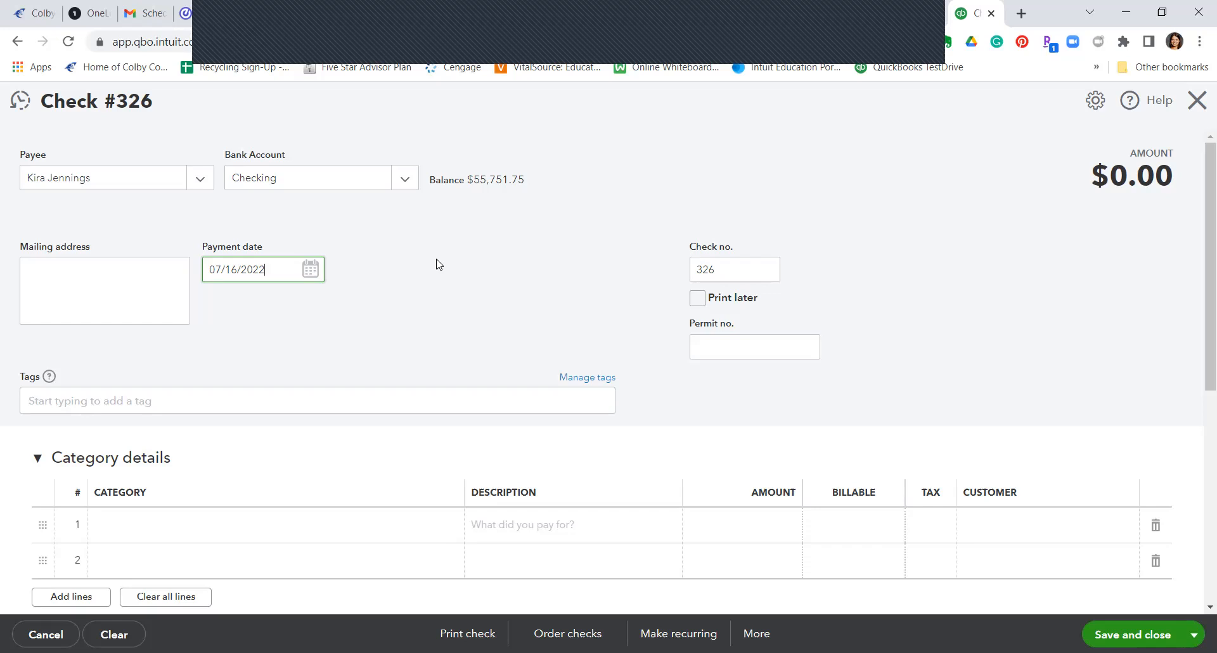
{"action": "left_click", "coordinate": [726, 268]}
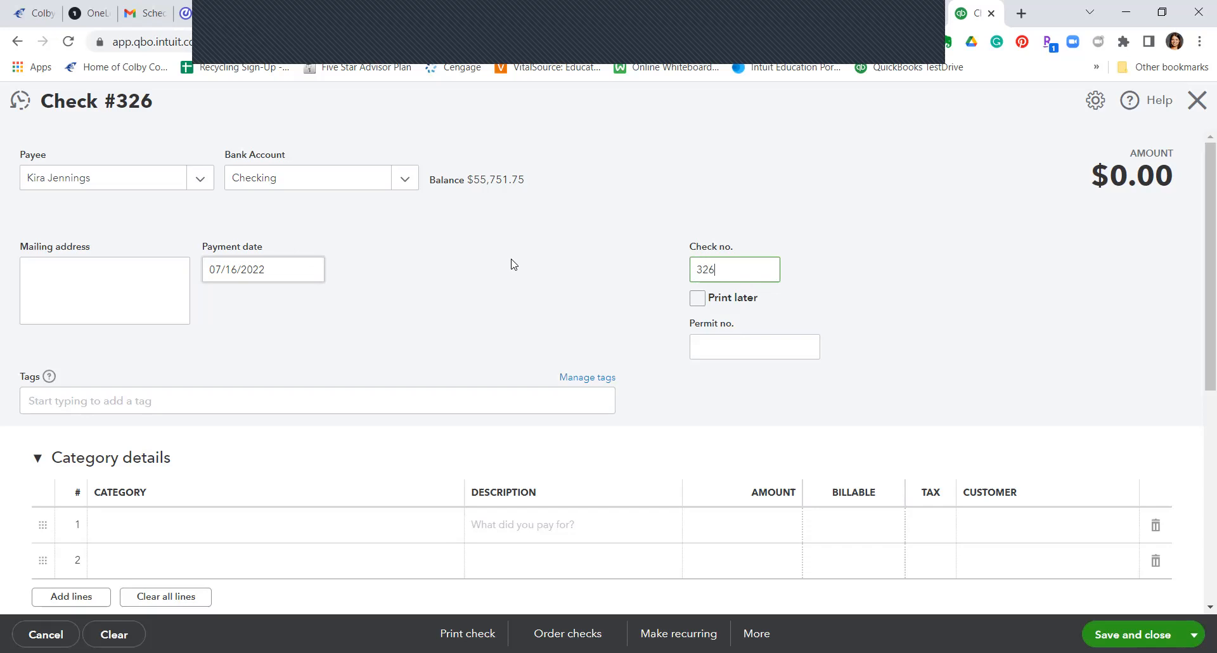
Step: Collapse Item details and select the first category line
{"action": "scroll", "coordinate": [542, 337], "scroll_direction": "down", "scroll_amount": 2}
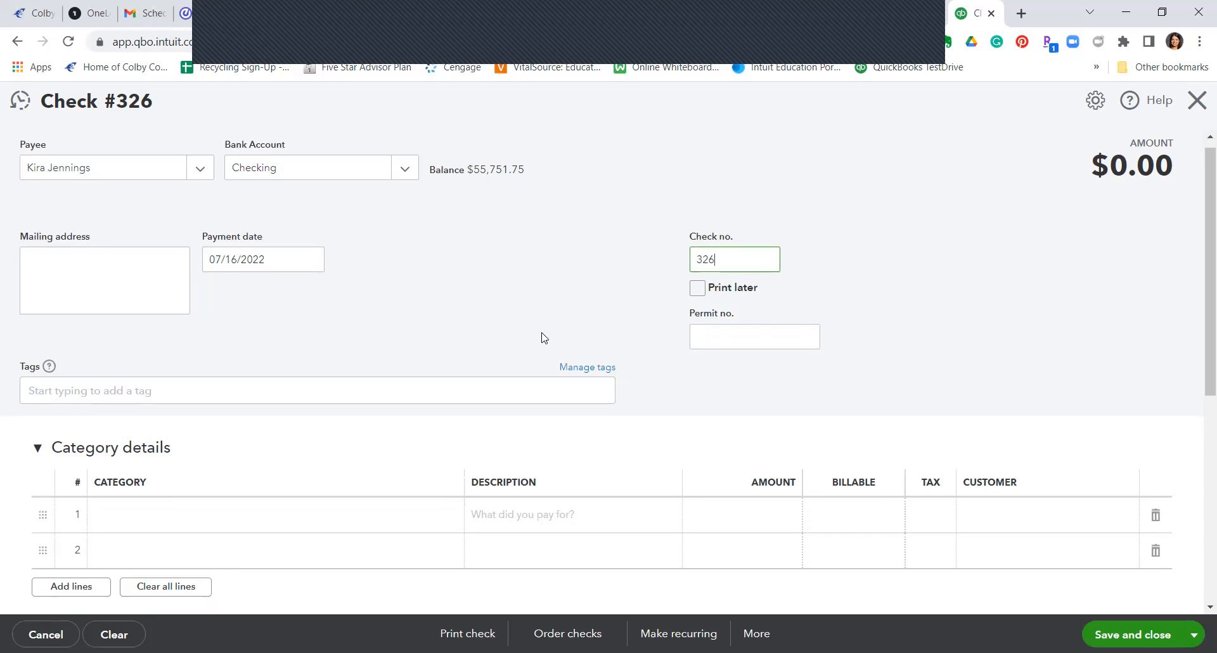
{"action": "scroll", "coordinate": [190, 426], "scroll_direction": "down", "scroll_amount": 1}
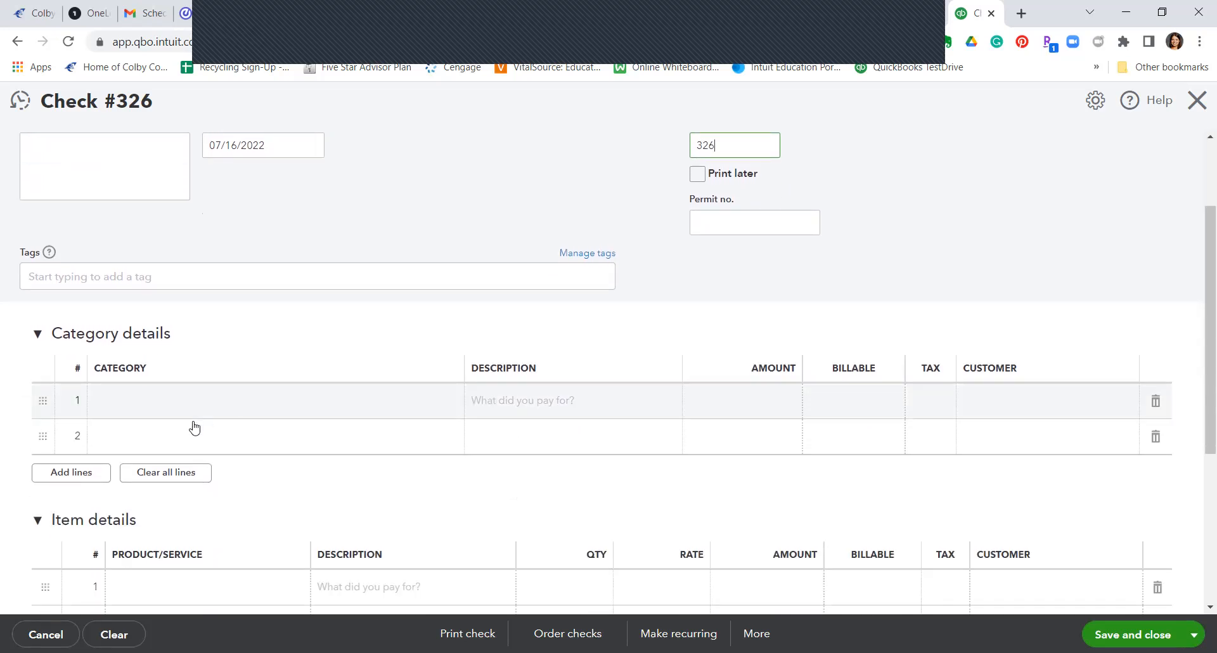
{"action": "scroll", "coordinate": [356, 329], "scroll_direction": "down", "scroll_amount": 1}
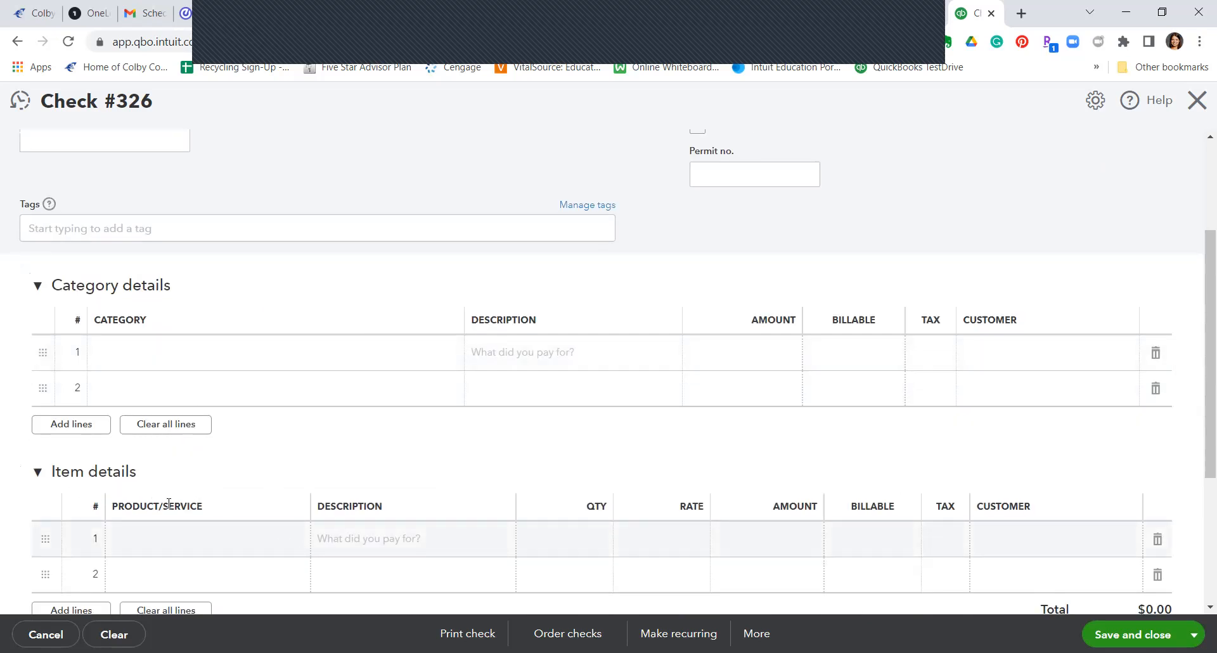
{"action": "left_click", "coordinate": [37, 472]}
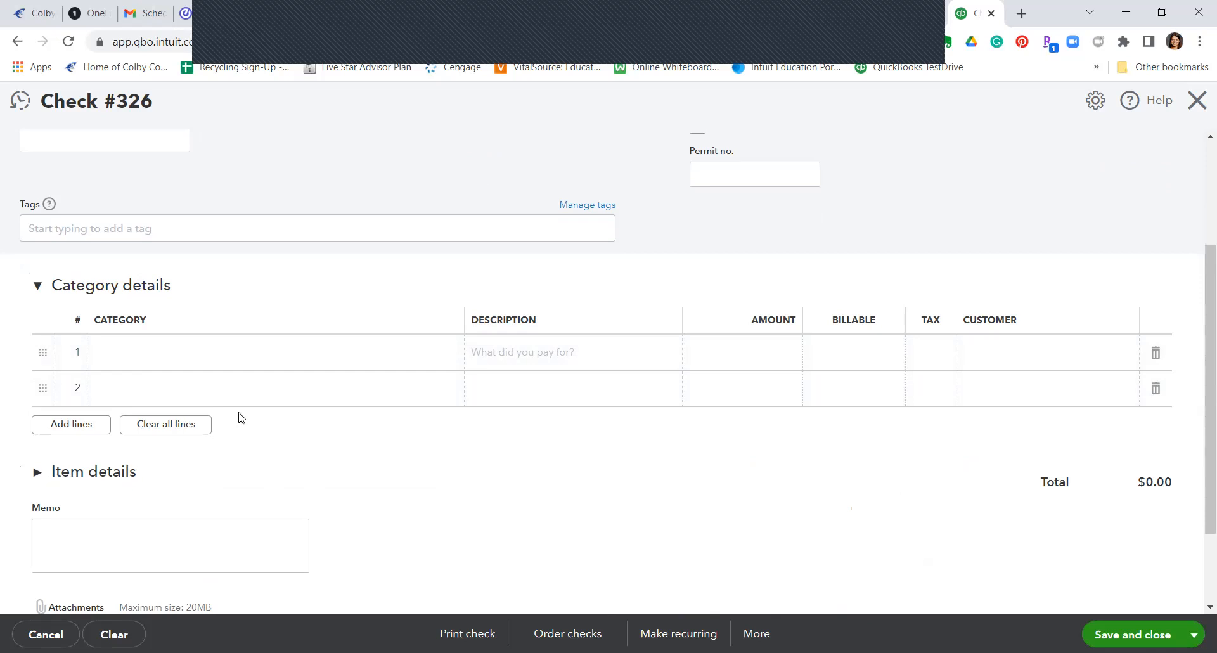
{"action": "scroll", "coordinate": [238, 416], "scroll_direction": "up", "scroll_amount": 1}
{"action": "left_click", "coordinate": [176, 427]}
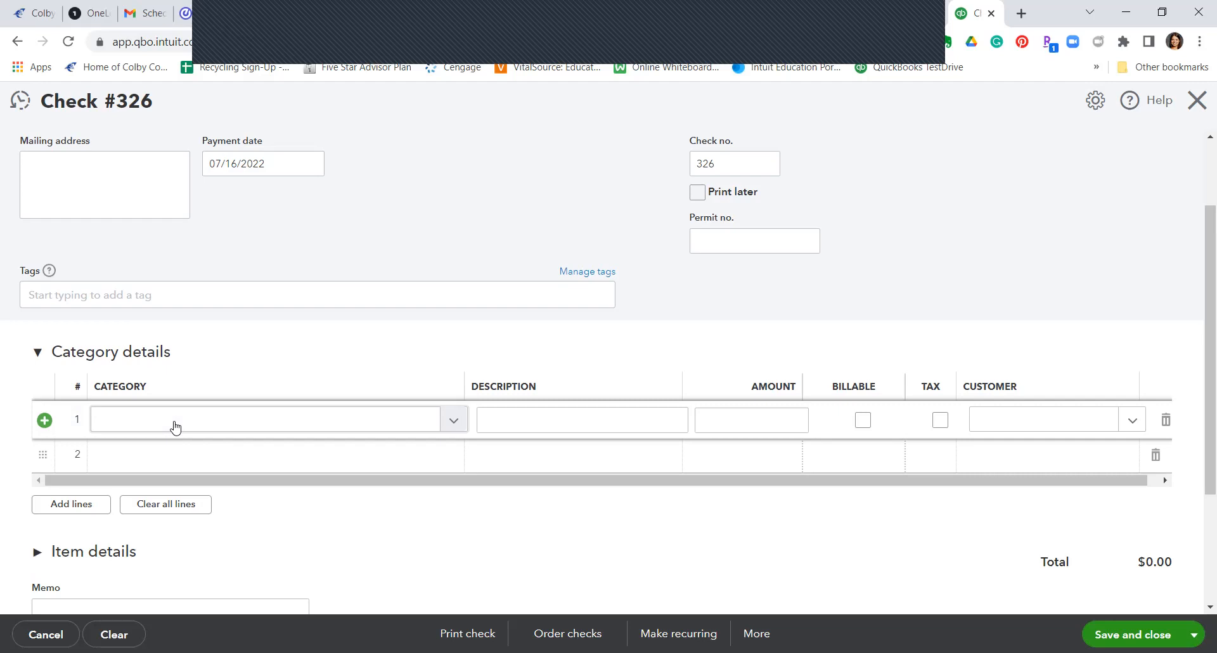
Step: Set line 1 to Payroll expenses for 2,000.00
{"action": "left_click", "coordinate": [175, 427]}
{"action": "type", "text": "Pay"}
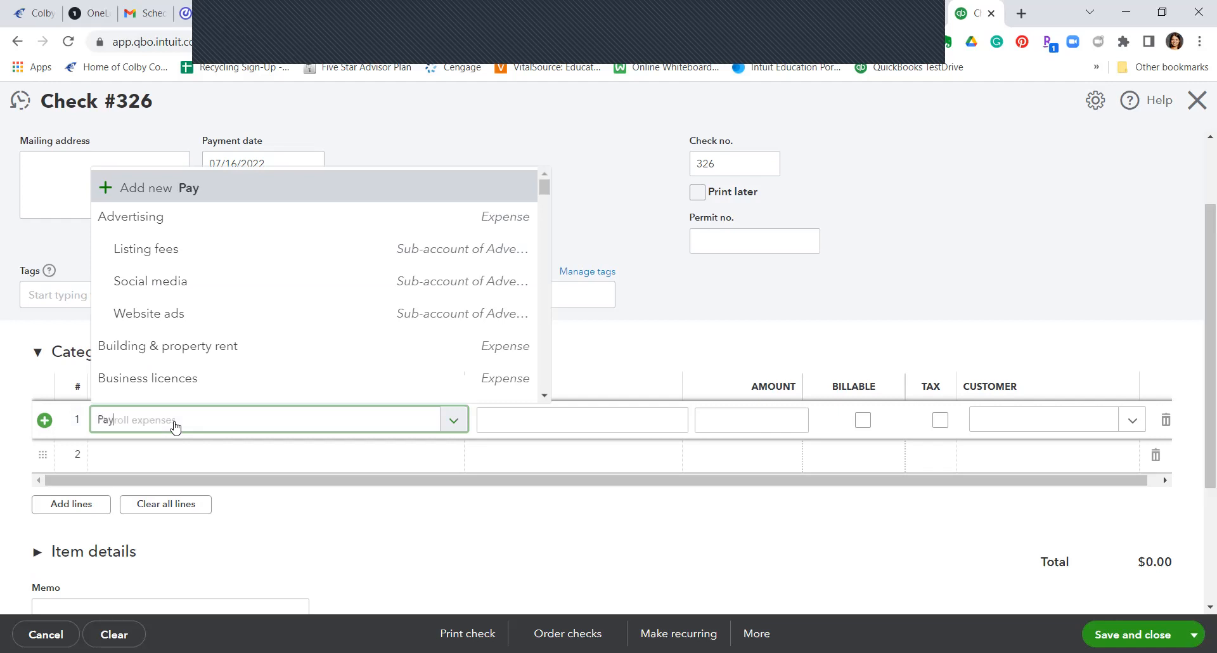
{"action": "type", "text": "roll"}
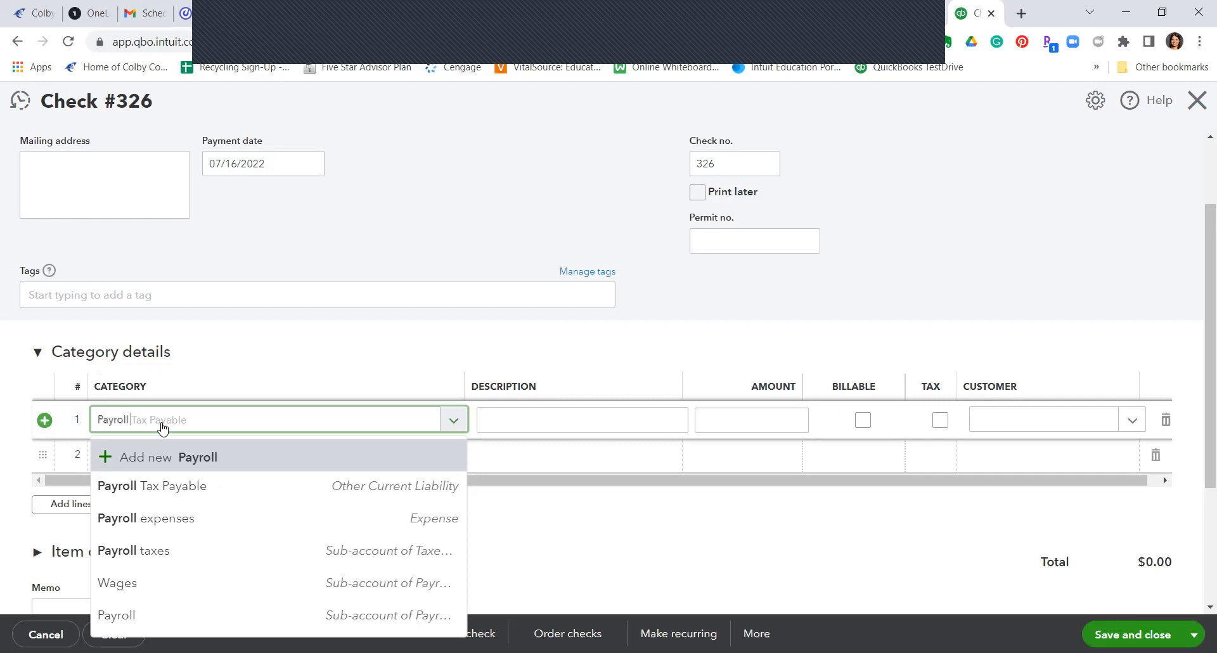
{"action": "left_click", "coordinate": [179, 519]}
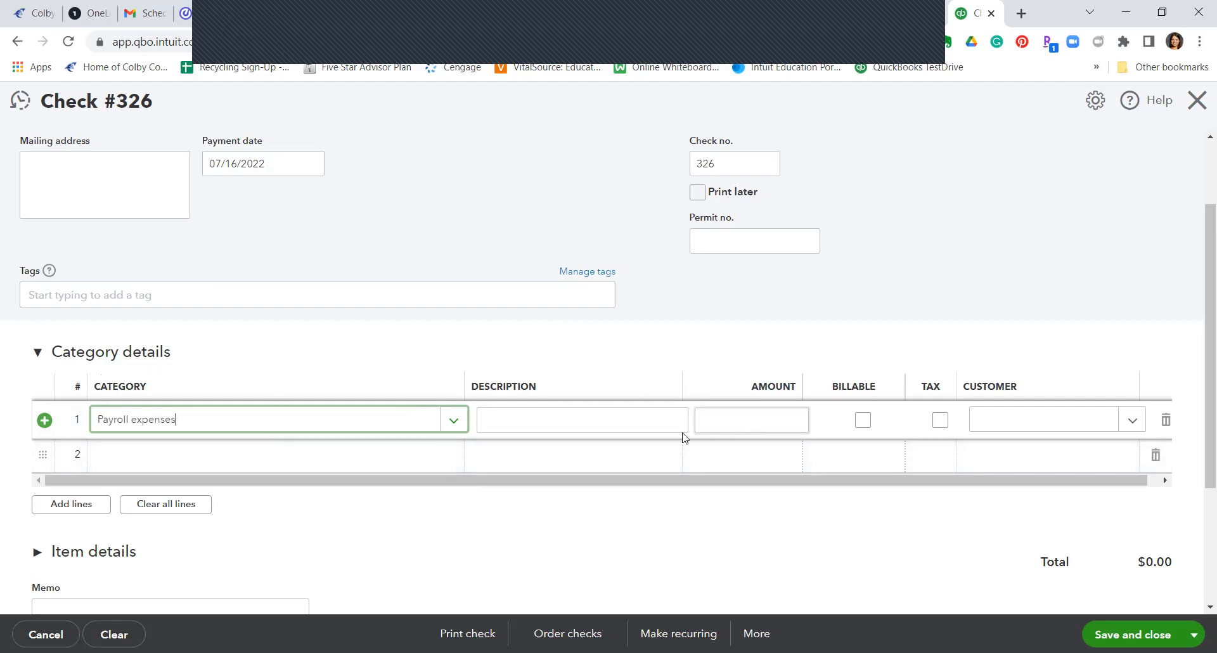
{"action": "left_click", "coordinate": [793, 426]}
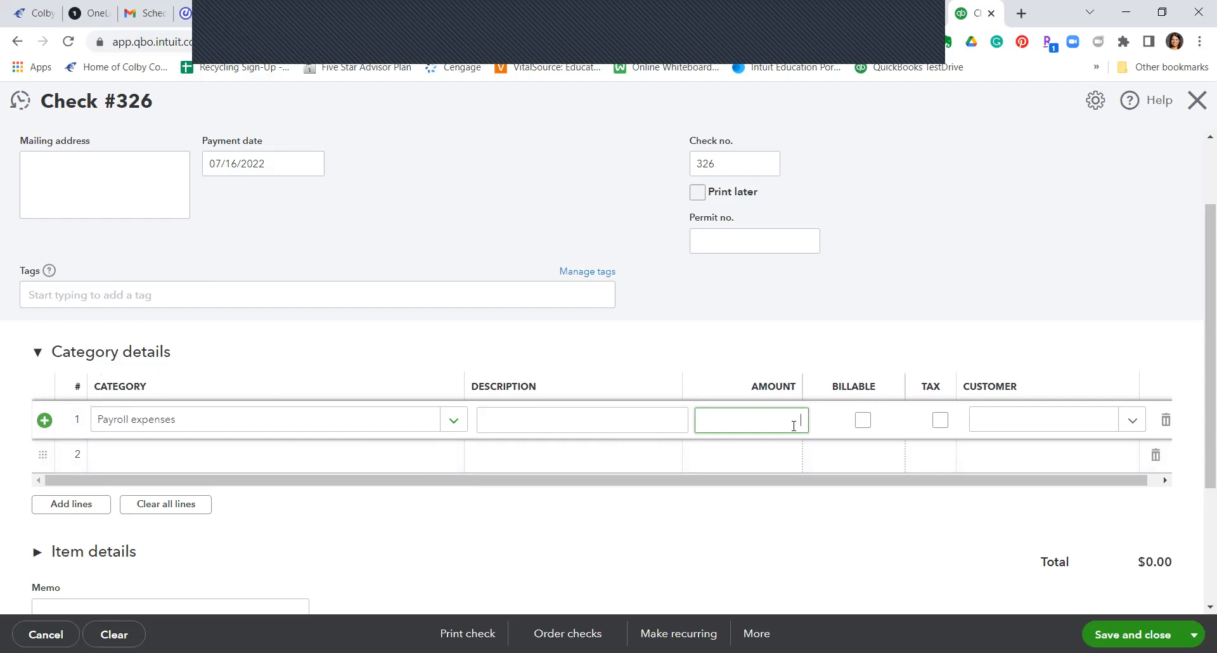
{"action": "type", "text": "2,000"}
{"action": "left_click", "coordinate": [197, 451]}
Step: Set line 2 to Payroll Tax Payable for 427.00
{"action": "type", "text": "pay"}
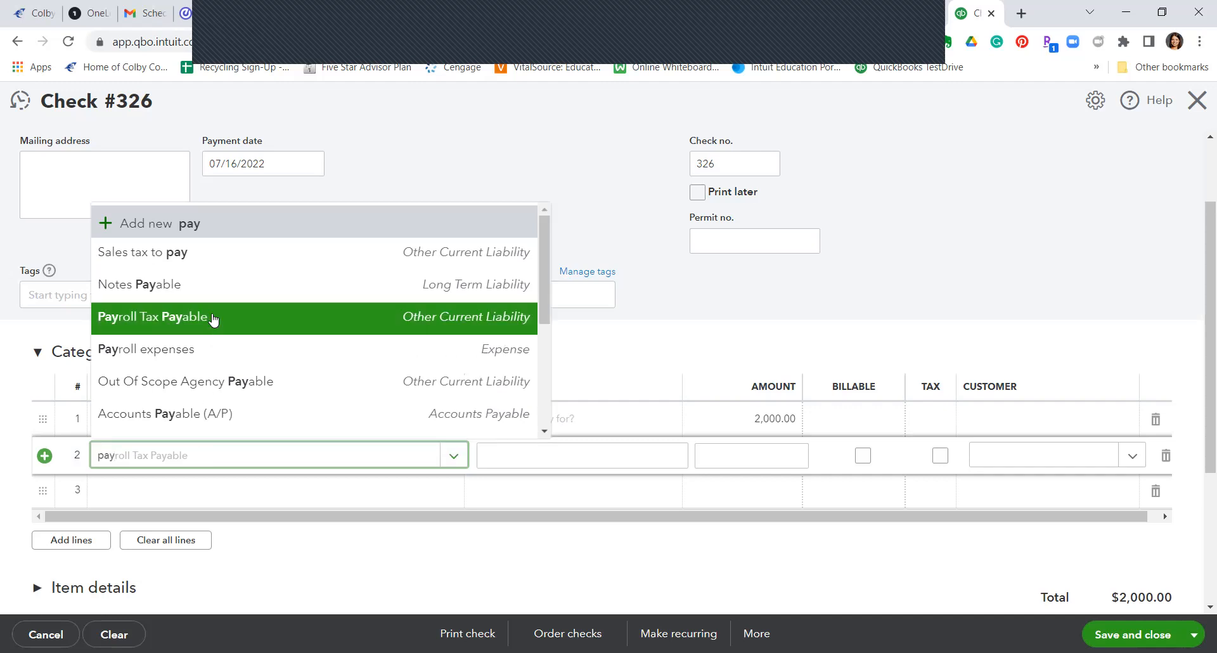
{"action": "left_click", "coordinate": [180, 316]}
{"action": "left_click", "coordinate": [746, 458]}
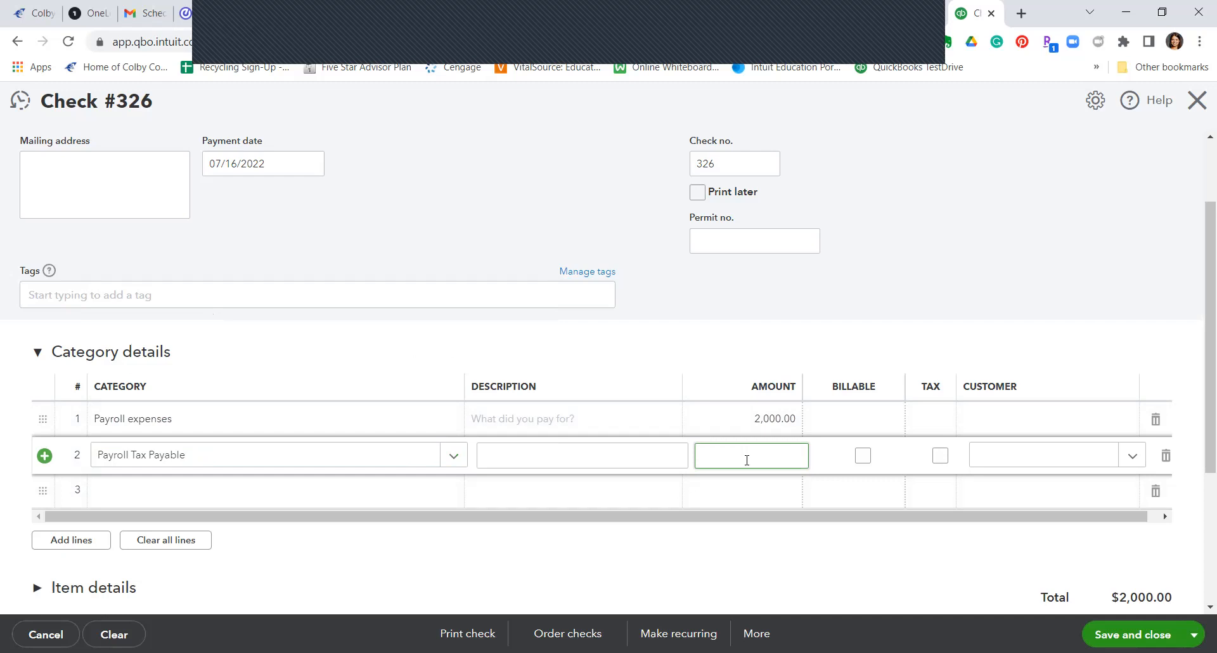
{"action": "type", "text": "27"}
{"action": "key", "text": "Tab"}
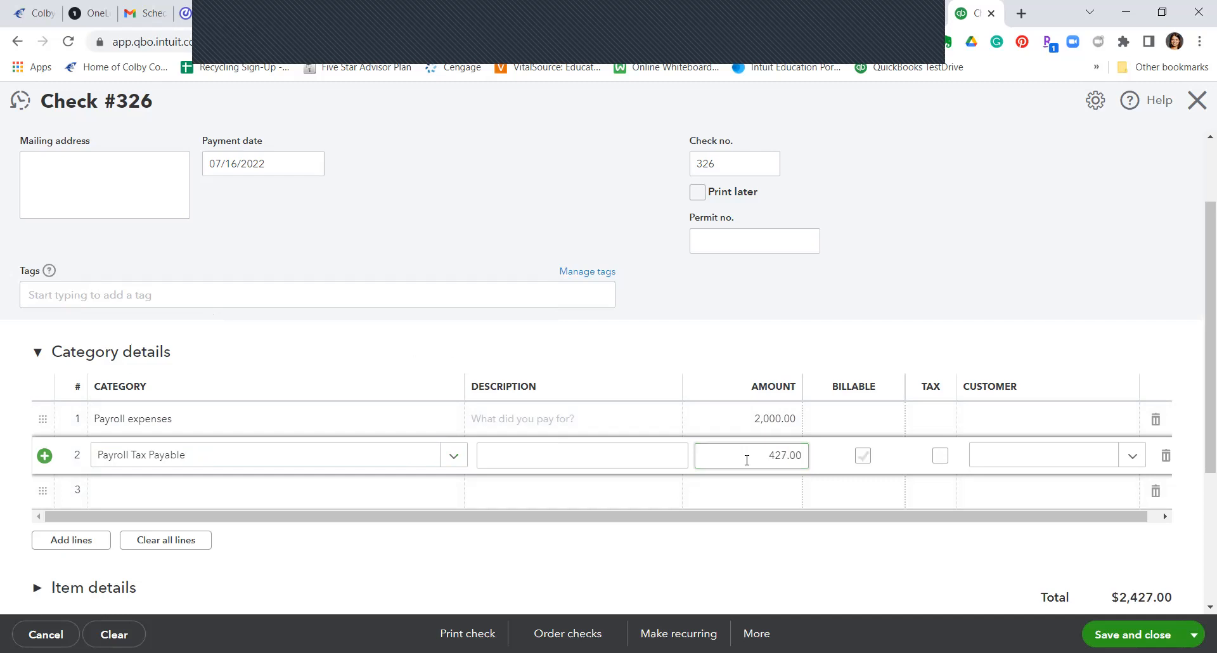
{"action": "scroll", "coordinate": [571, 438], "scroll_direction": "down", "scroll_amount": 1}
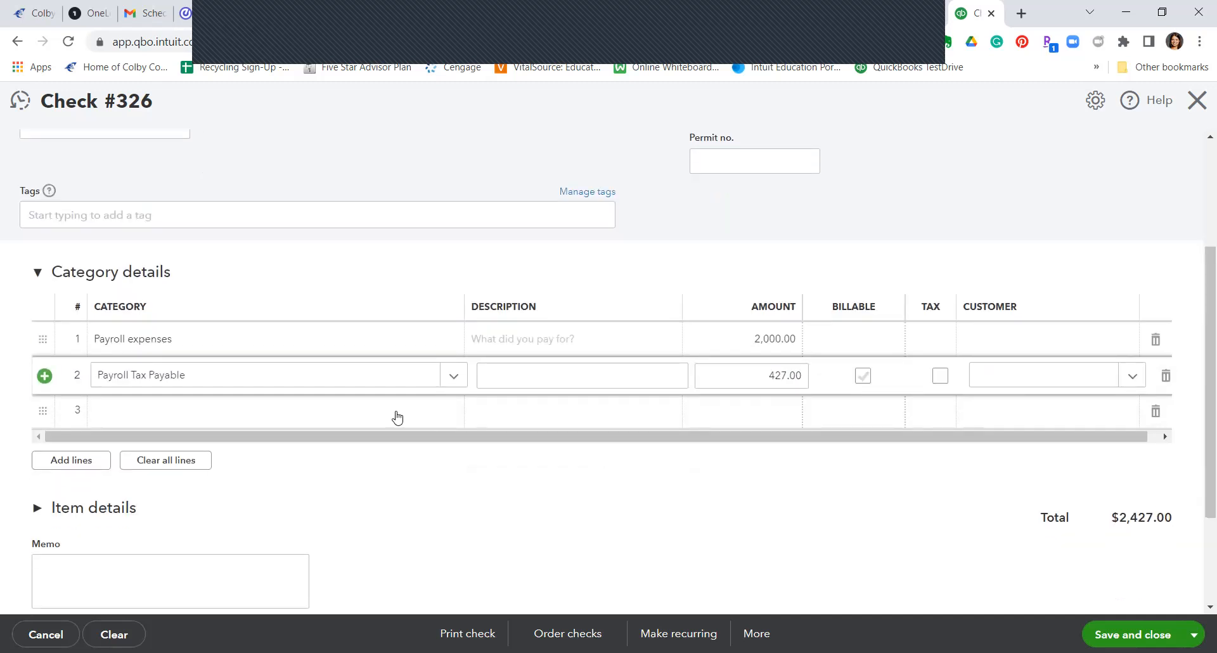
Step: Add line 3 as Payroll expenses for 153.00
{"action": "left_click", "coordinate": [278, 420]}
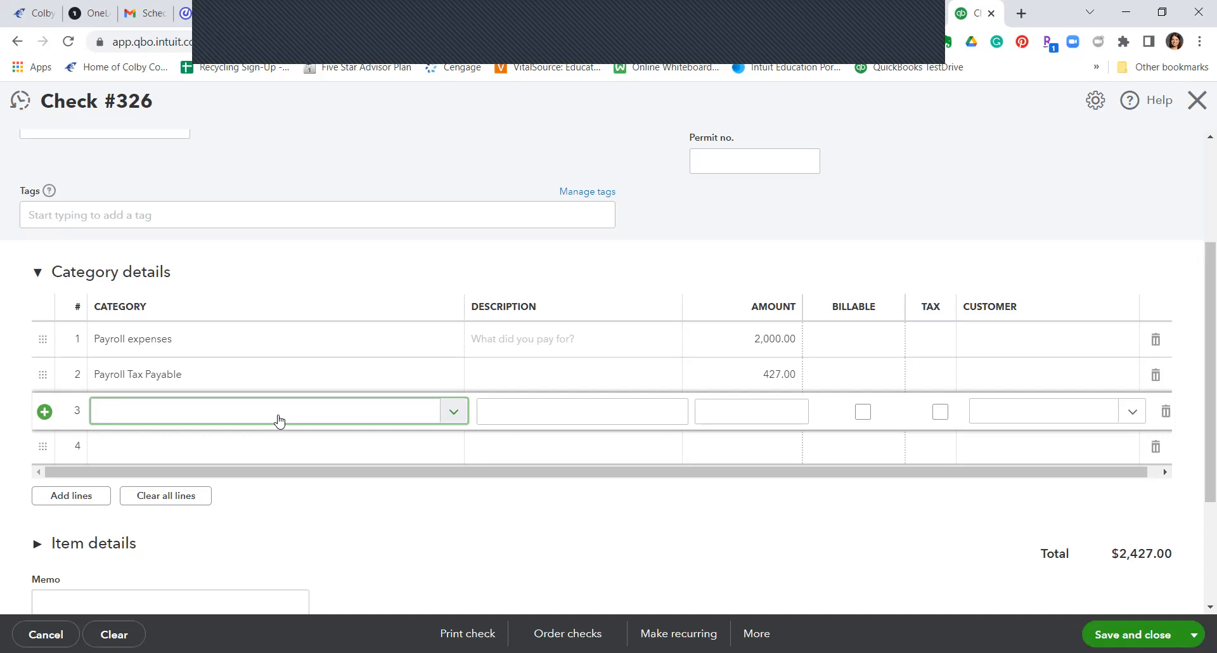
{"action": "type", "text": "pay"}
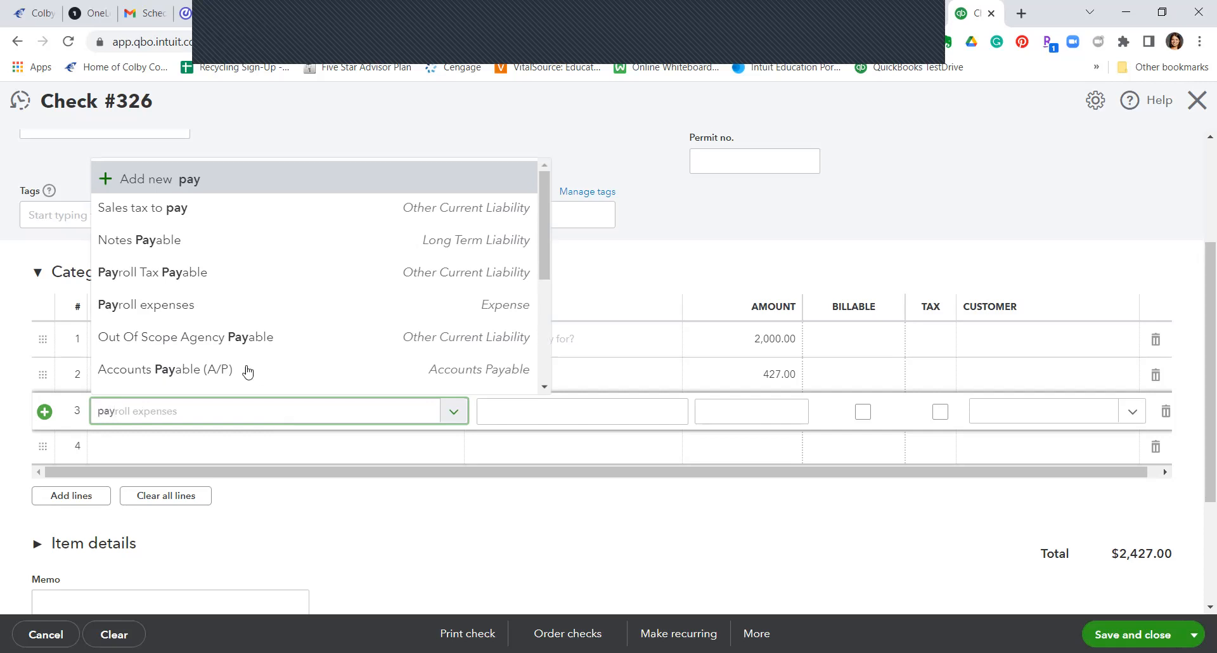
{"action": "left_click", "coordinate": [223, 306]}
{"action": "left_click", "coordinate": [698, 406]}
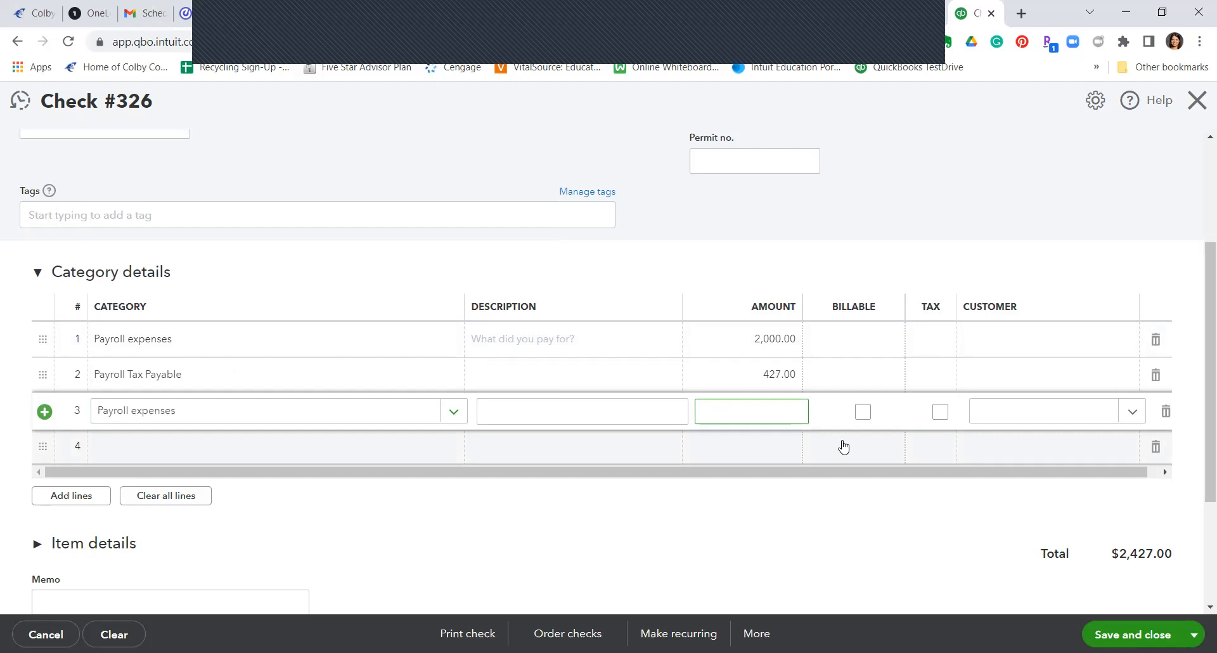
{"action": "type", "text": "153"}
{"action": "left_click", "coordinate": [210, 458]}
Step: Add line 4 as Payroll Tax Payable for 153.00, bringing the total to $2,733.00
{"action": "type", "text": "Pay"}
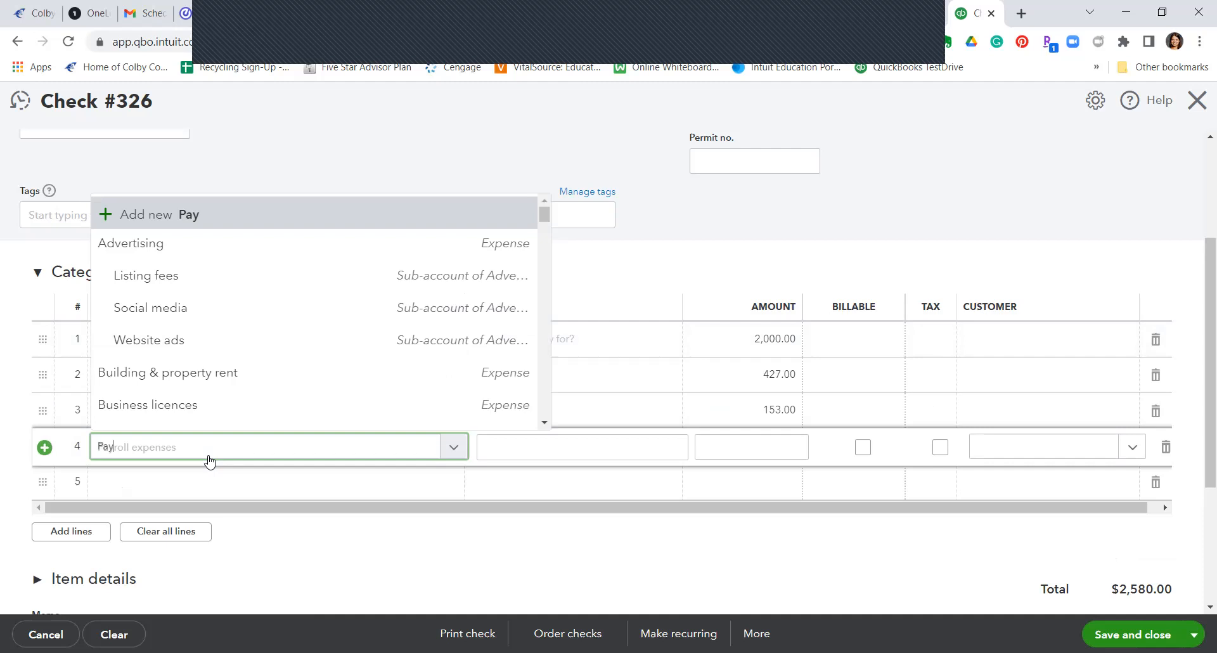
{"action": "left_click", "coordinate": [209, 318]}
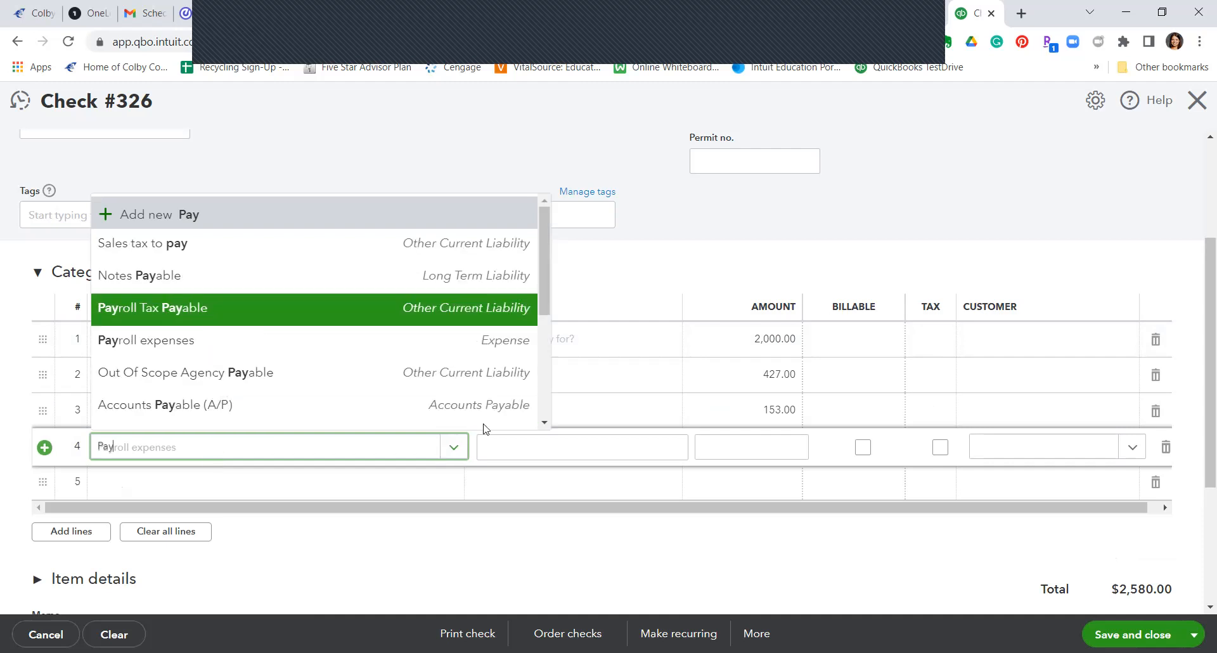
{"action": "left_click", "coordinate": [739, 450]}
{"action": "type", "text": "153"}
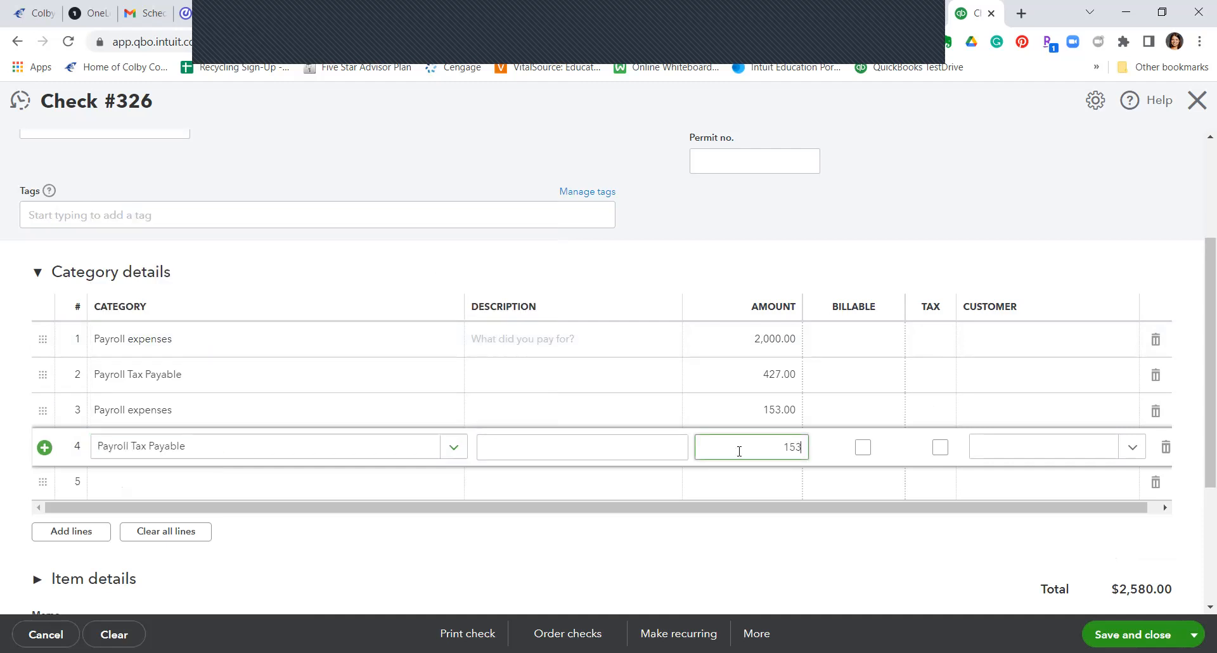
{"action": "left_click", "coordinate": [849, 224]}
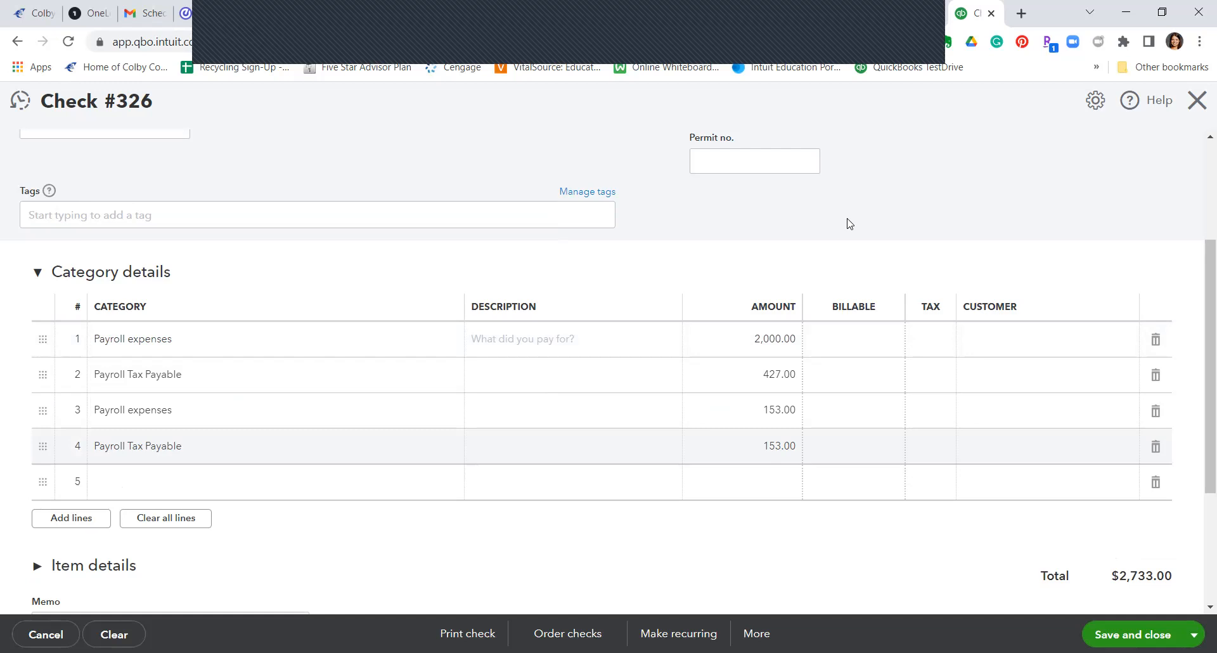
Step: Make both Payroll Tax Payable amounts negative (-427.00 and -153.00), totalling $1,573.00
{"action": "left_click", "coordinate": [762, 377]}
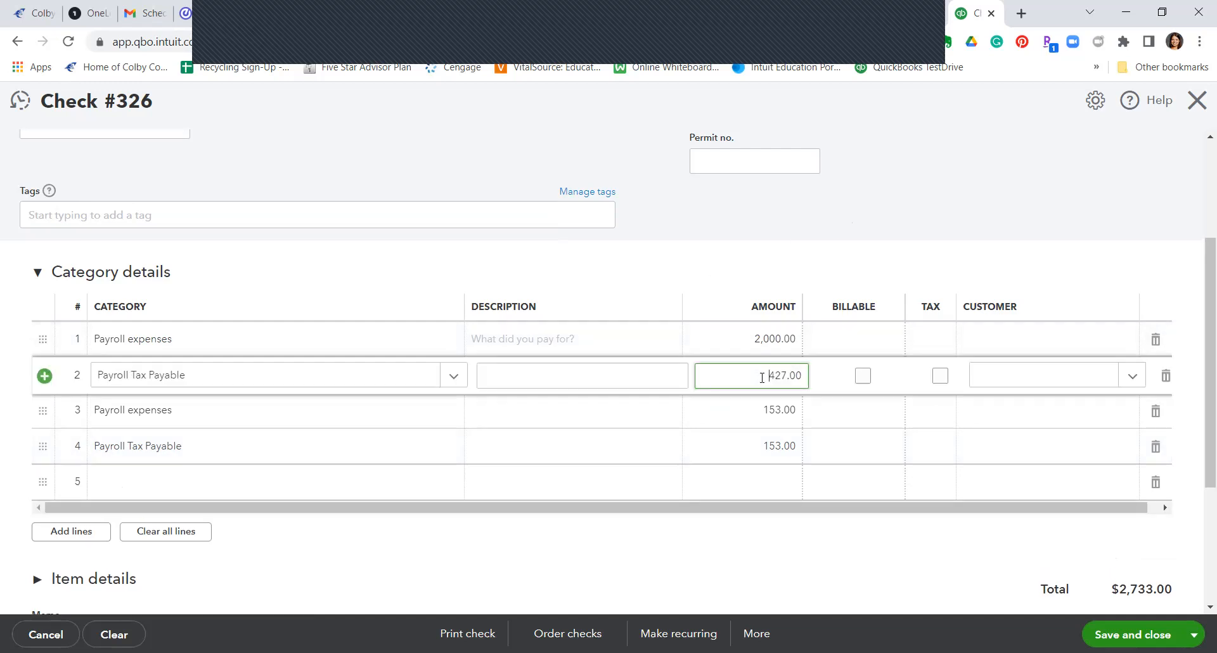
{"action": "type", "text": "-"}
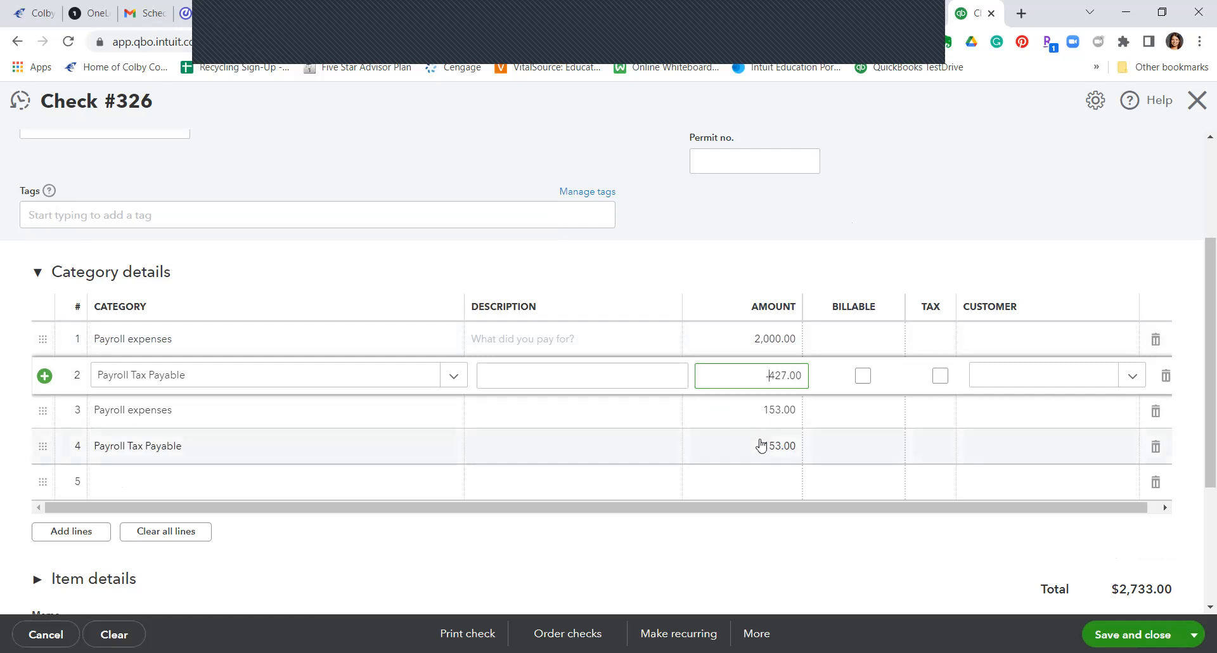
{"action": "left_click", "coordinate": [762, 447]}
{"action": "left_click", "coordinate": [762, 451]}
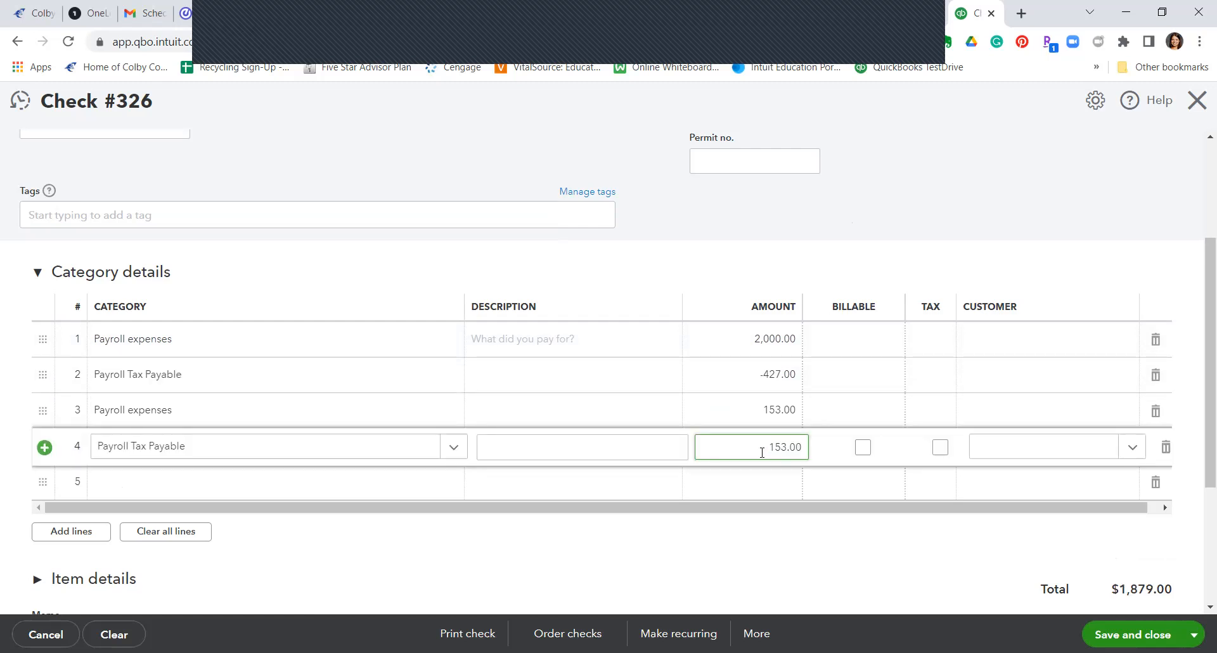
{"action": "left_click", "coordinate": [794, 541]}
{"action": "scroll", "coordinate": [842, 435], "scroll_direction": "up", "scroll_amount": 3}
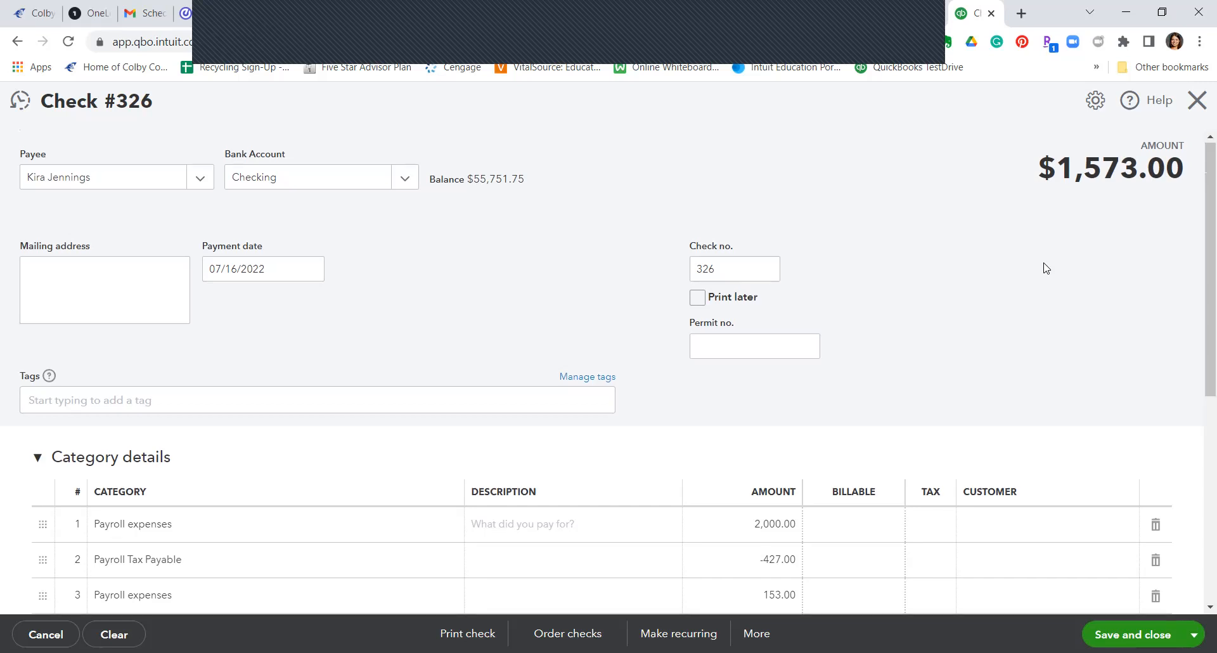
{"action": "scroll", "coordinate": [1046, 268], "scroll_direction": "down", "scroll_amount": 3}
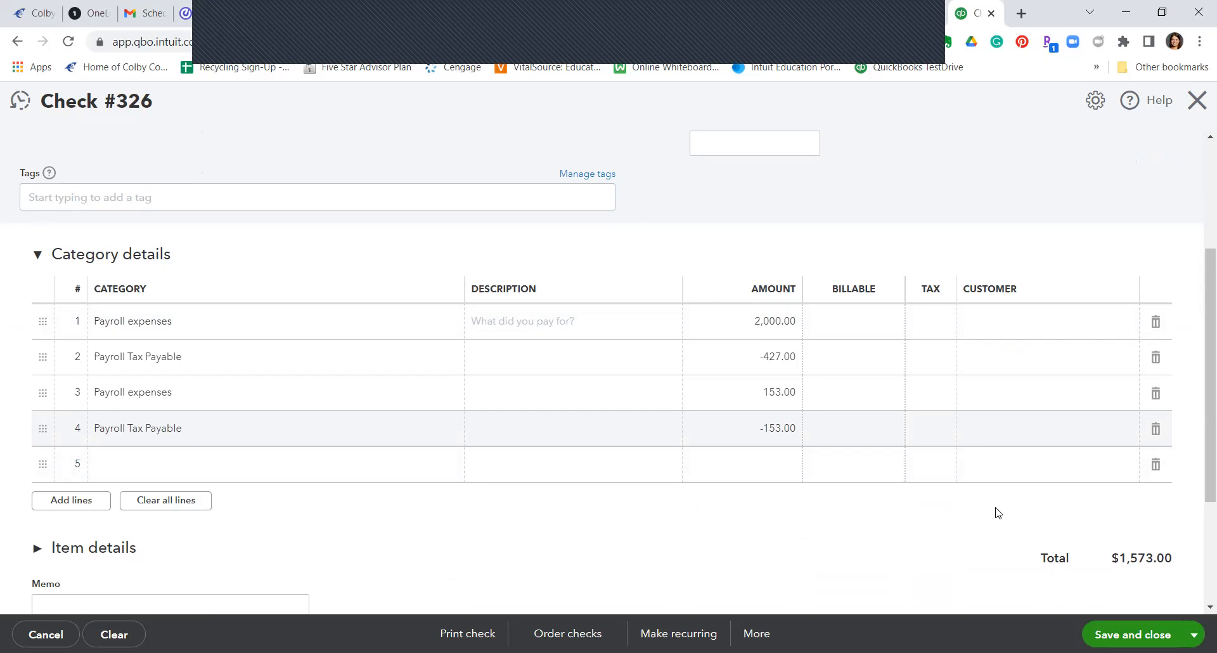
{"action": "scroll", "coordinate": [997, 512], "scroll_direction": "up", "scroll_amount": 3}
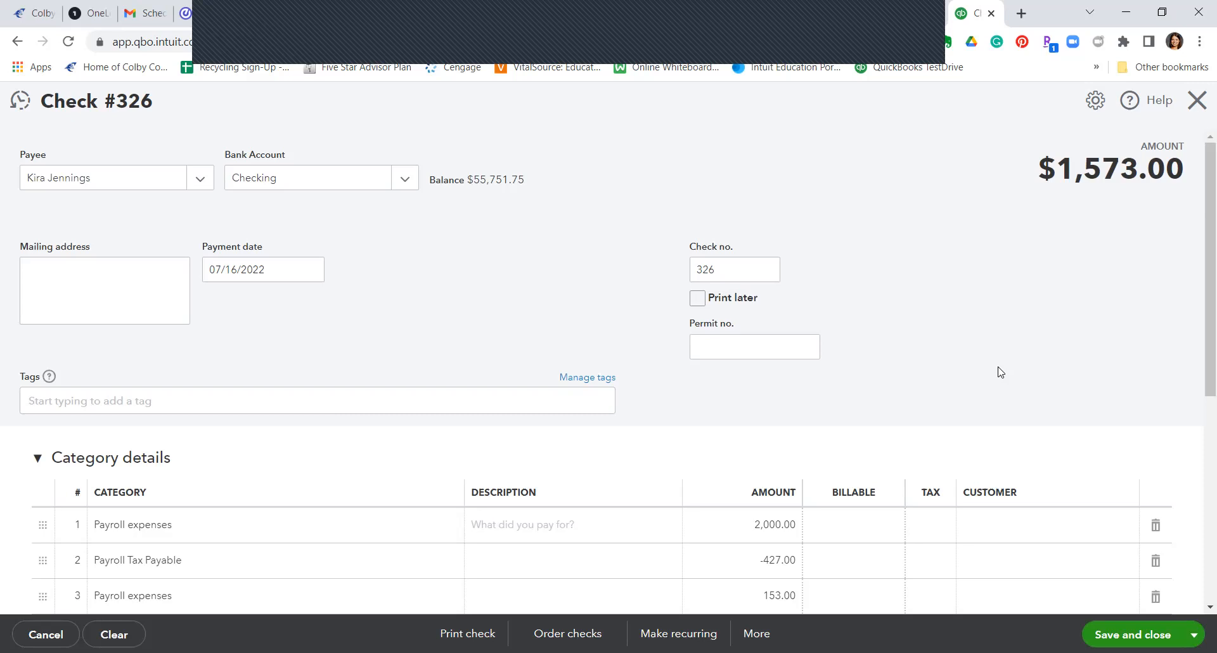
Step: Save Check #326 as an Unscheduled recurring check template
{"action": "left_click", "coordinate": [678, 633]}
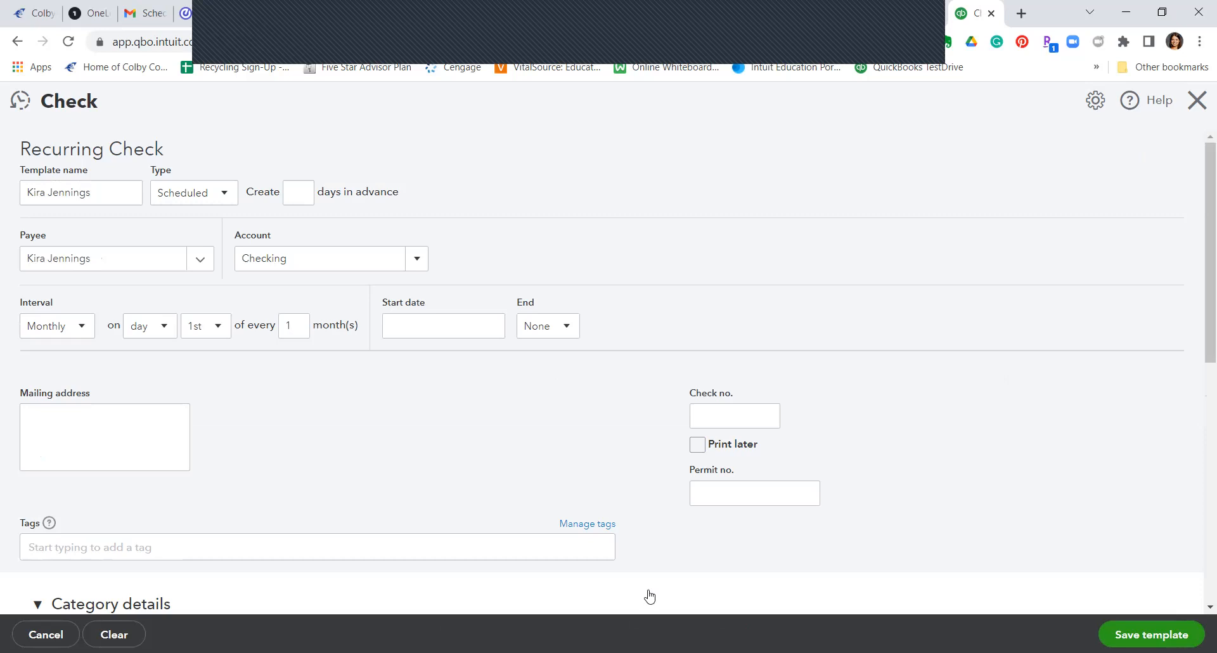
{"action": "left_click", "coordinate": [216, 200]}
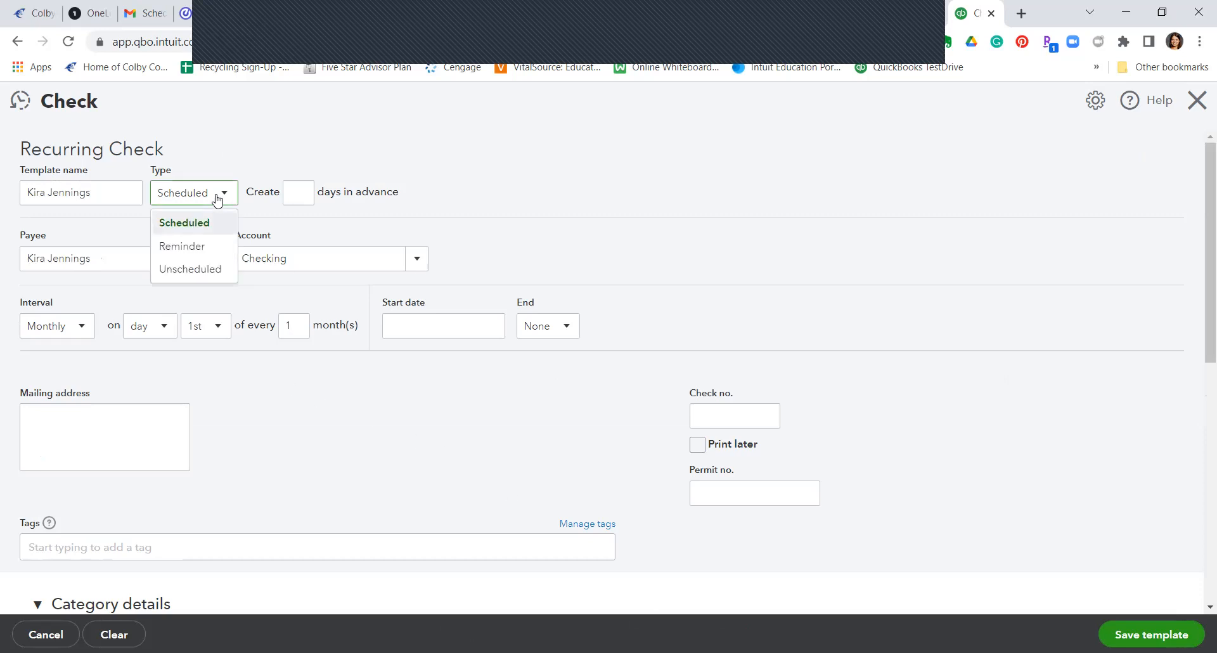
{"action": "left_click", "coordinate": [183, 279]}
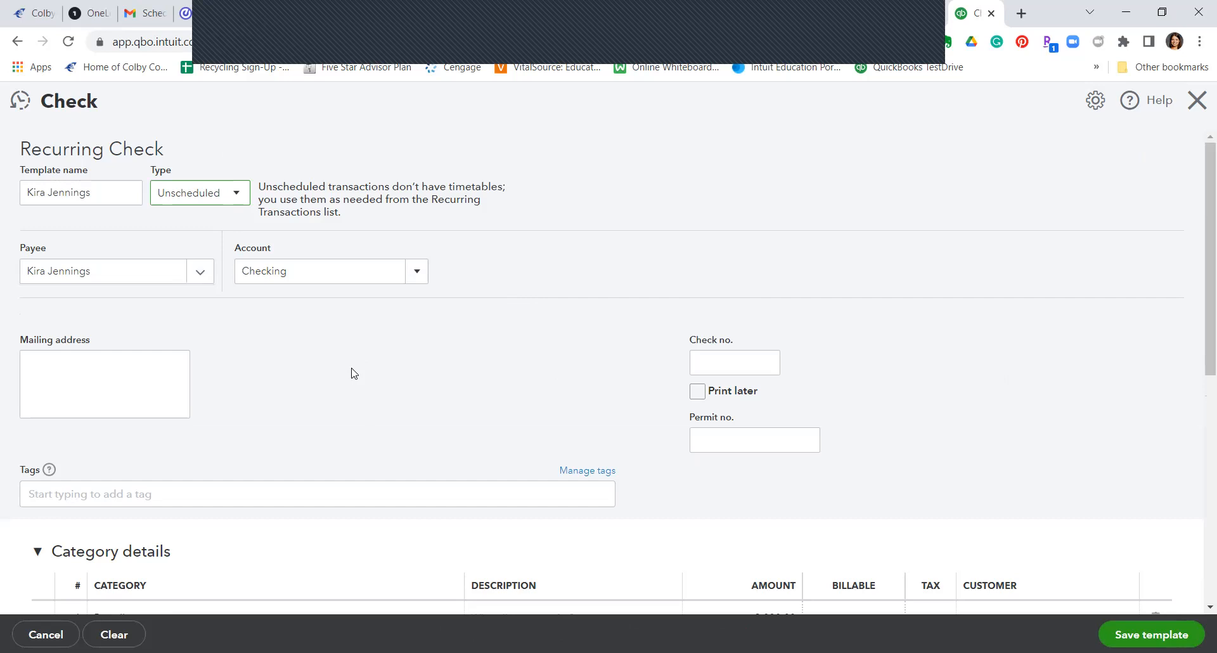
{"action": "scroll", "coordinate": [352, 373], "scroll_direction": "down", "scroll_amount": 3}
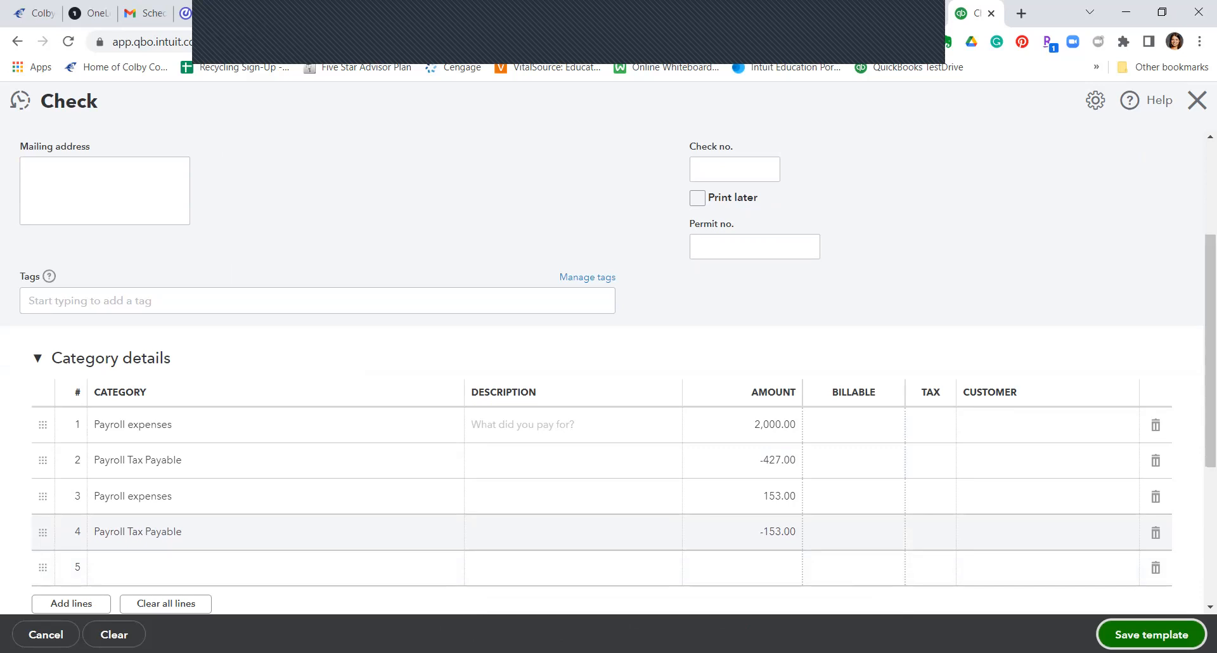
{"action": "left_click", "coordinate": [1151, 635]}
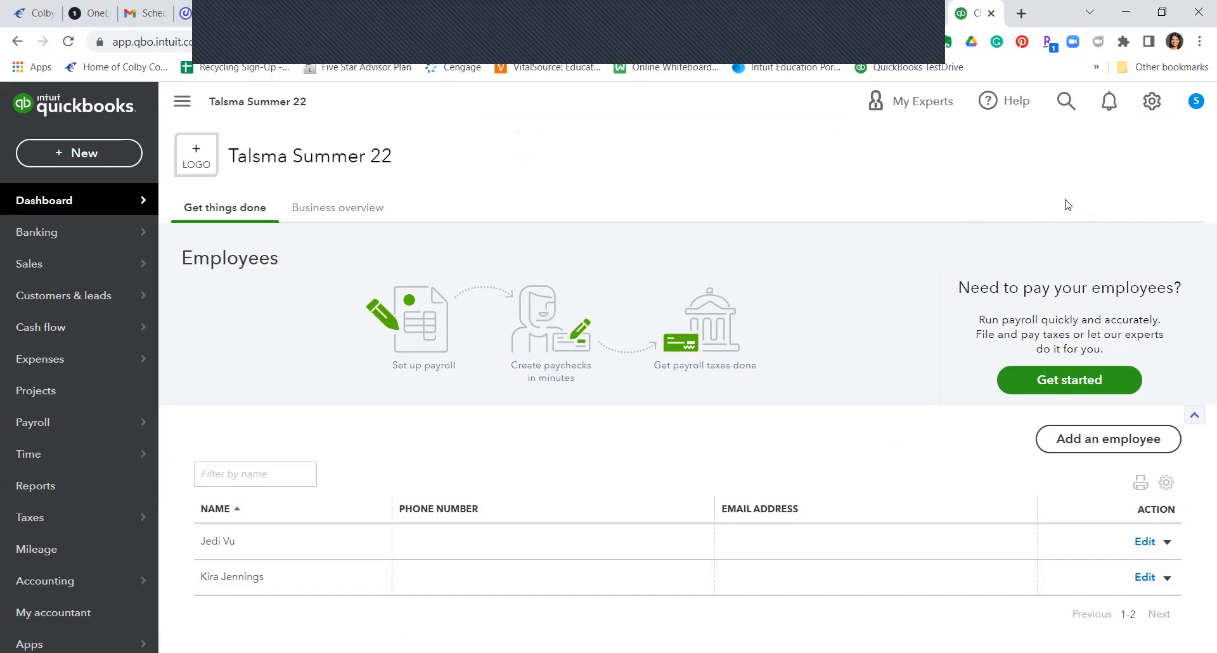
Step: Create Check 326 for $1,573.00 from the first employee's recurring template and save it
{"action": "left_click", "coordinate": [1147, 102]}
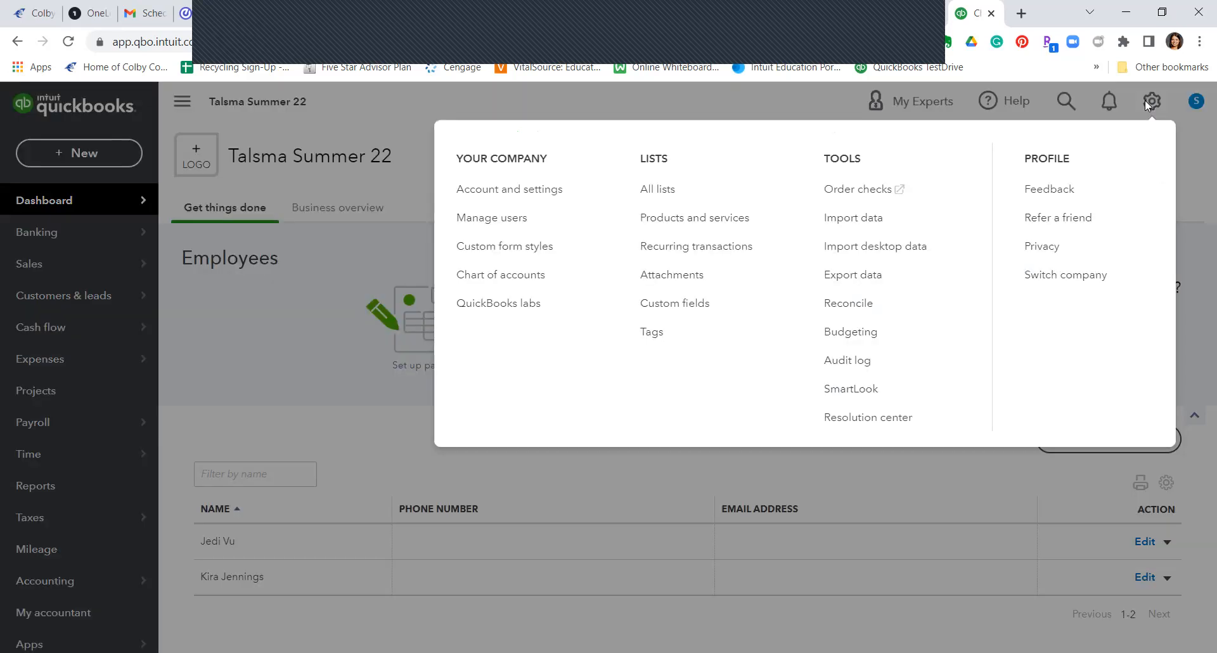
{"action": "left_click", "coordinate": [704, 251]}
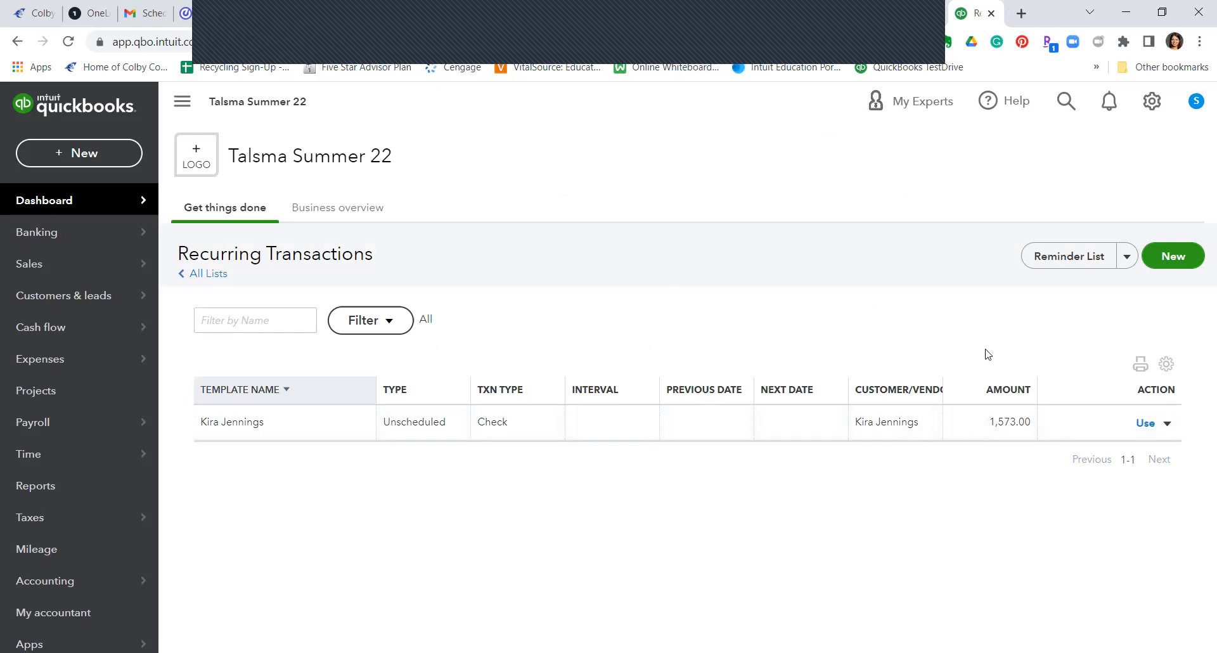
{"action": "left_click", "coordinate": [1145, 423]}
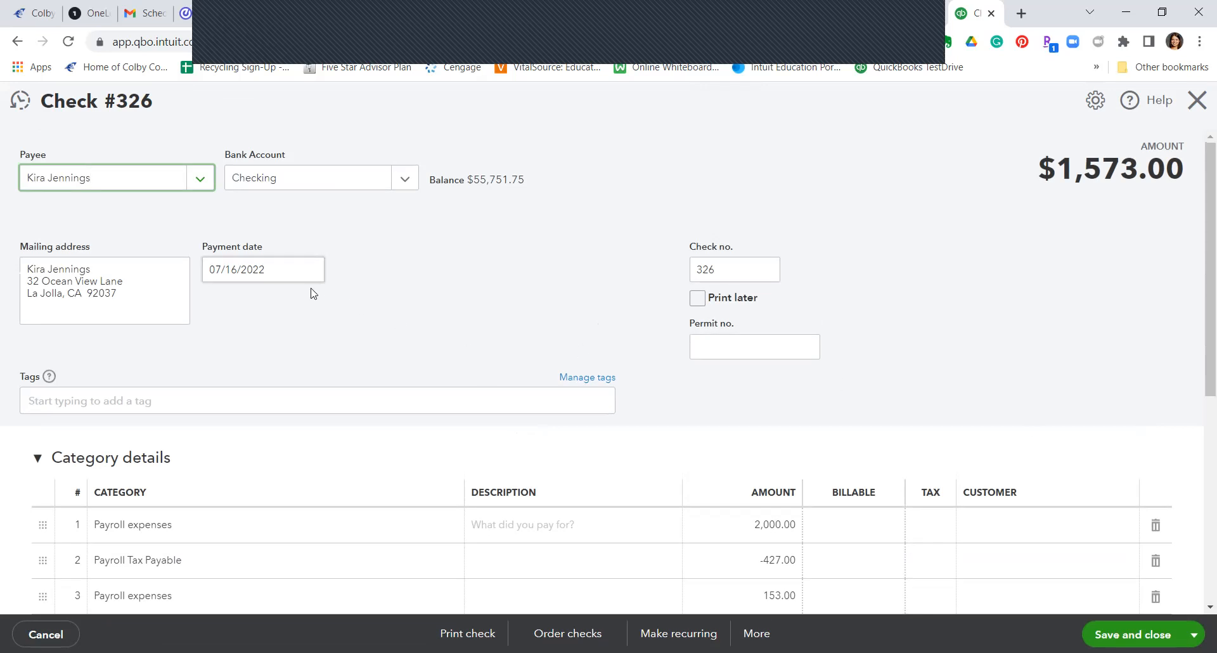
{"action": "scroll", "coordinate": [317, 294], "scroll_direction": "down", "scroll_amount": 4}
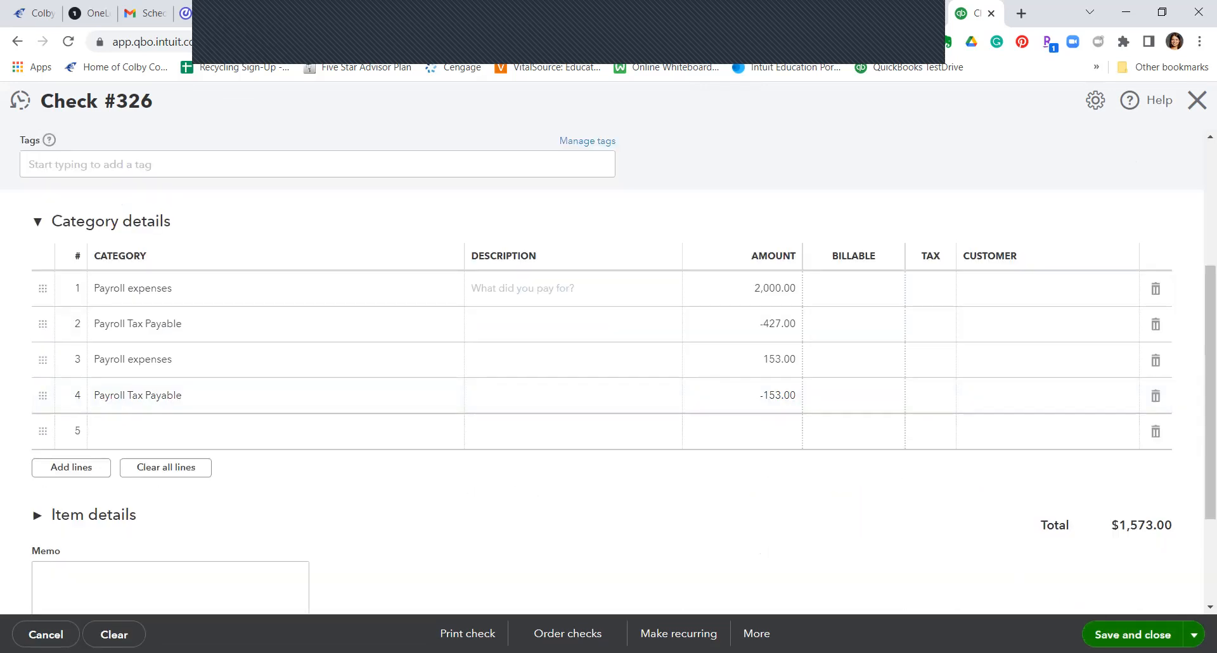
{"action": "left_click", "coordinate": [1132, 635]}
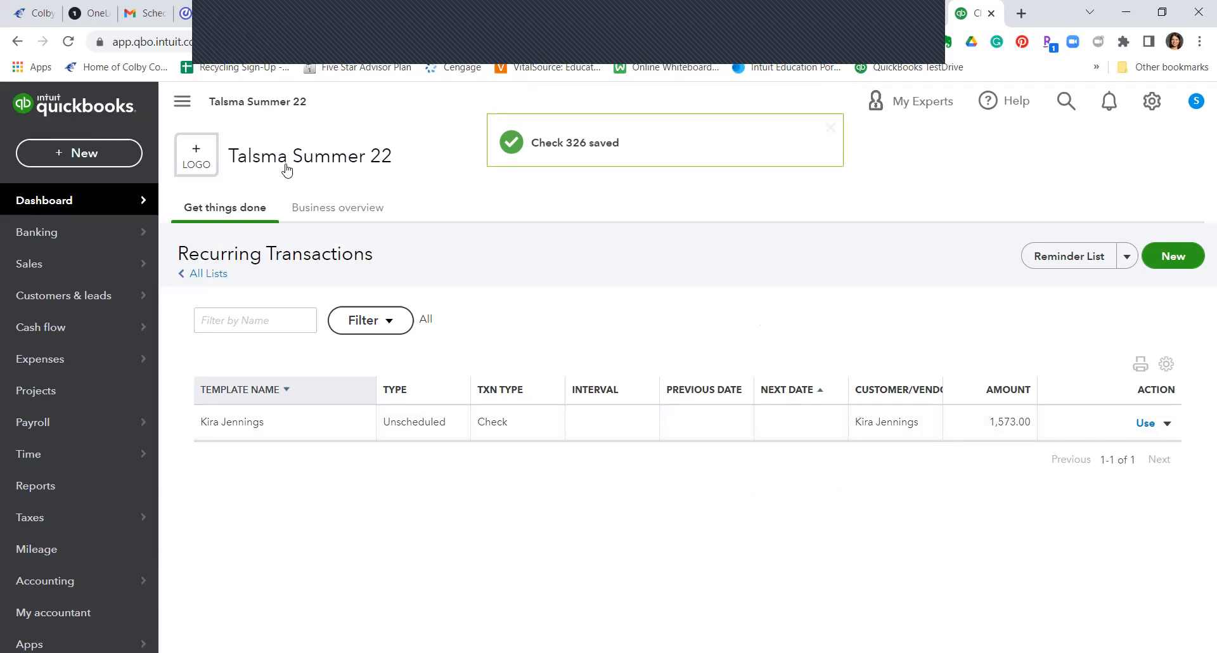
Step: Start a new Check #327 with the second employee as the payee
{"action": "left_click", "coordinate": [112, 148]}
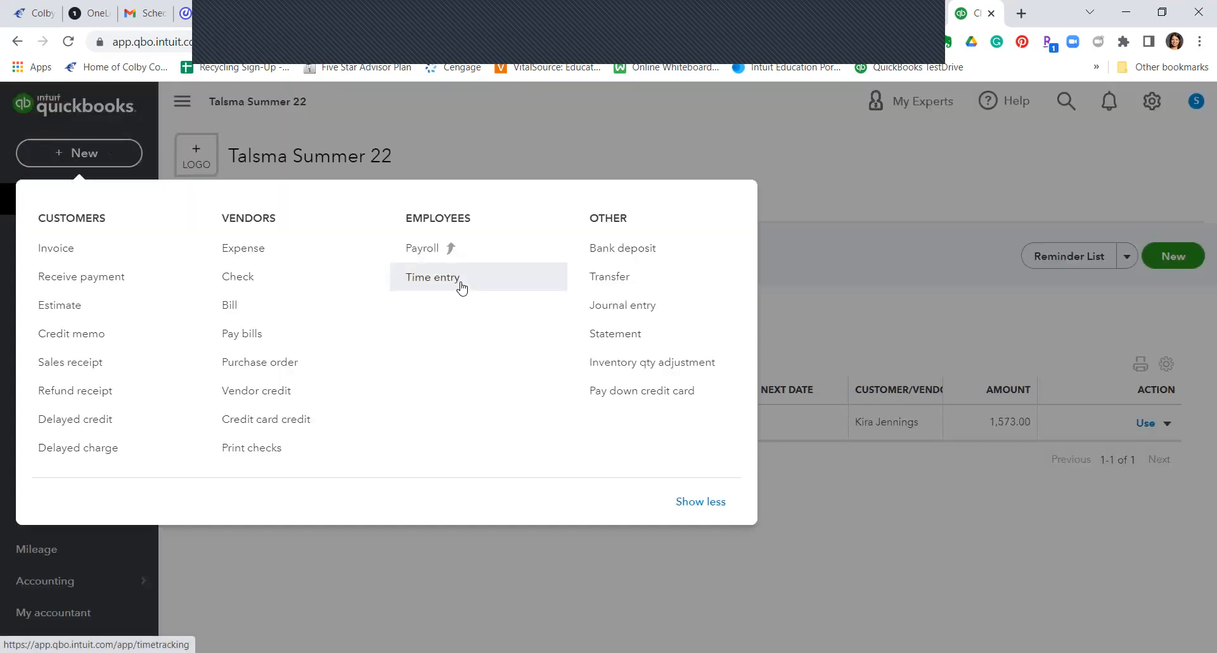
{"action": "left_click", "coordinate": [244, 279]}
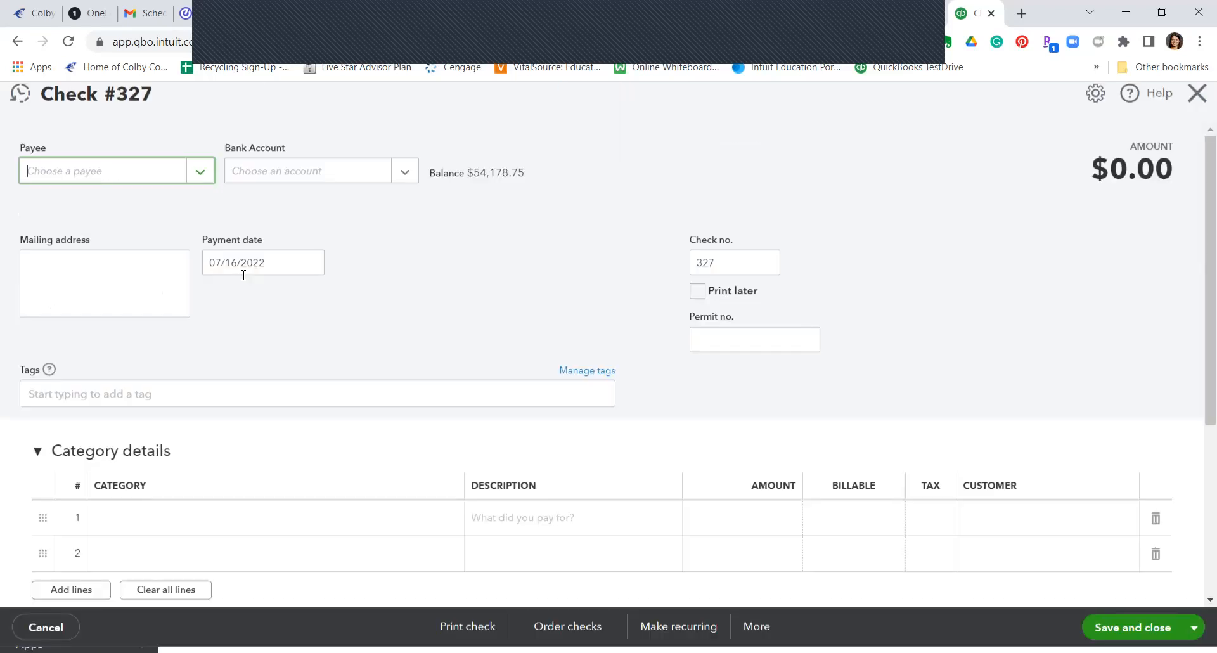
{"action": "left_click", "coordinate": [127, 184]}
{"action": "type", "text": "jed"}
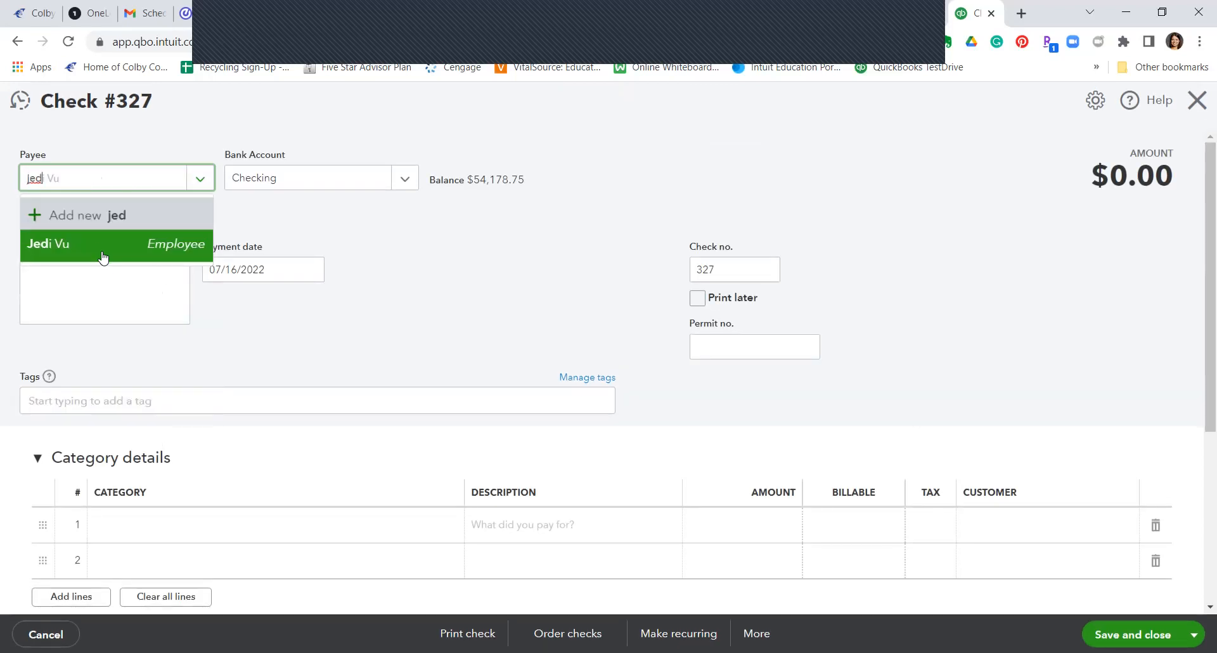
{"action": "left_click", "coordinate": [99, 242]}
Step: Set category line 1 to Payroll expenses for 1,190.00
{"action": "scroll", "coordinate": [428, 427], "scroll_direction": "down", "scroll_amount": 2}
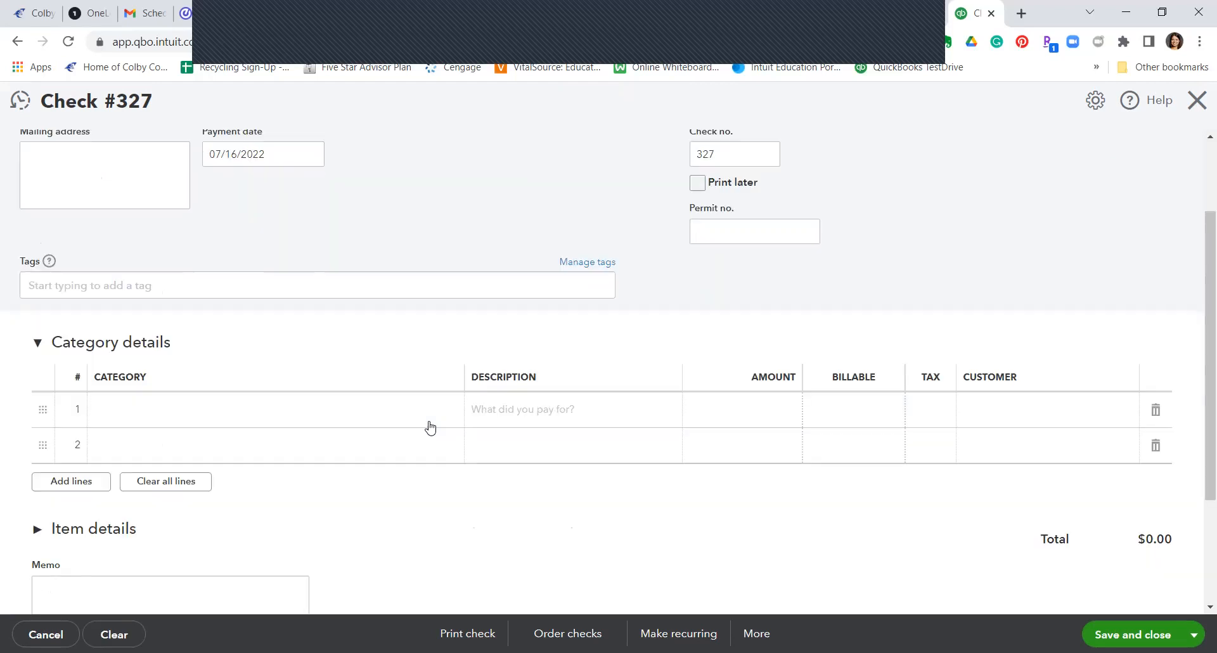
{"action": "left_click", "coordinate": [203, 424]}
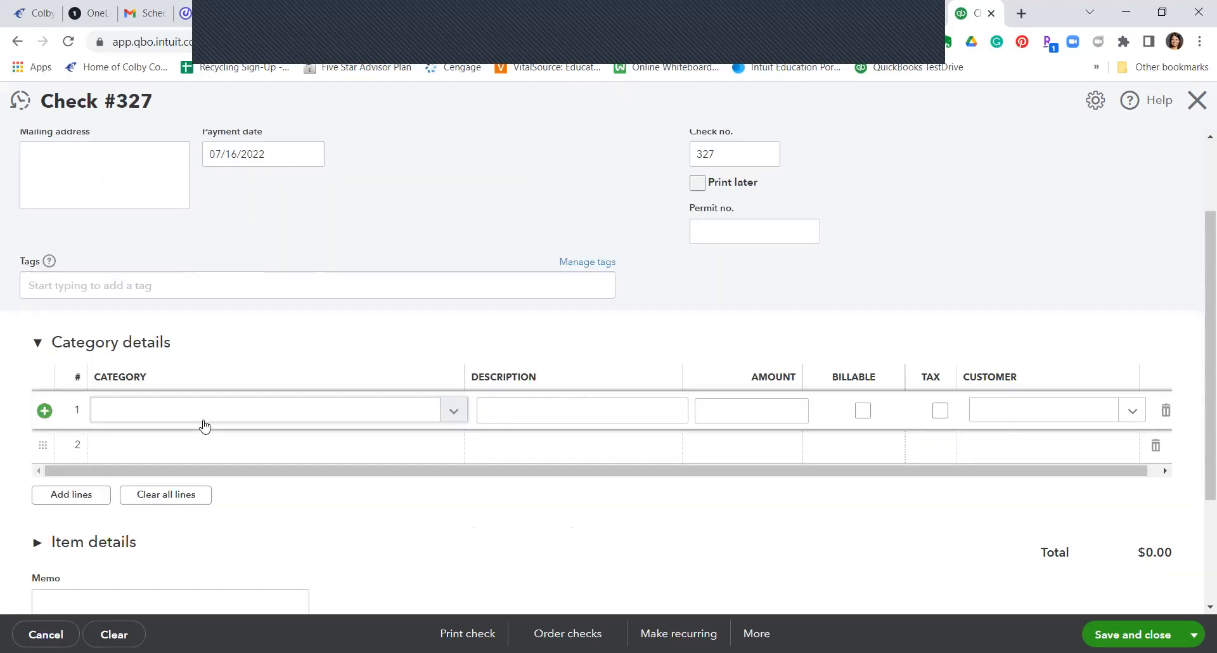
{"action": "left_click", "coordinate": [192, 416]}
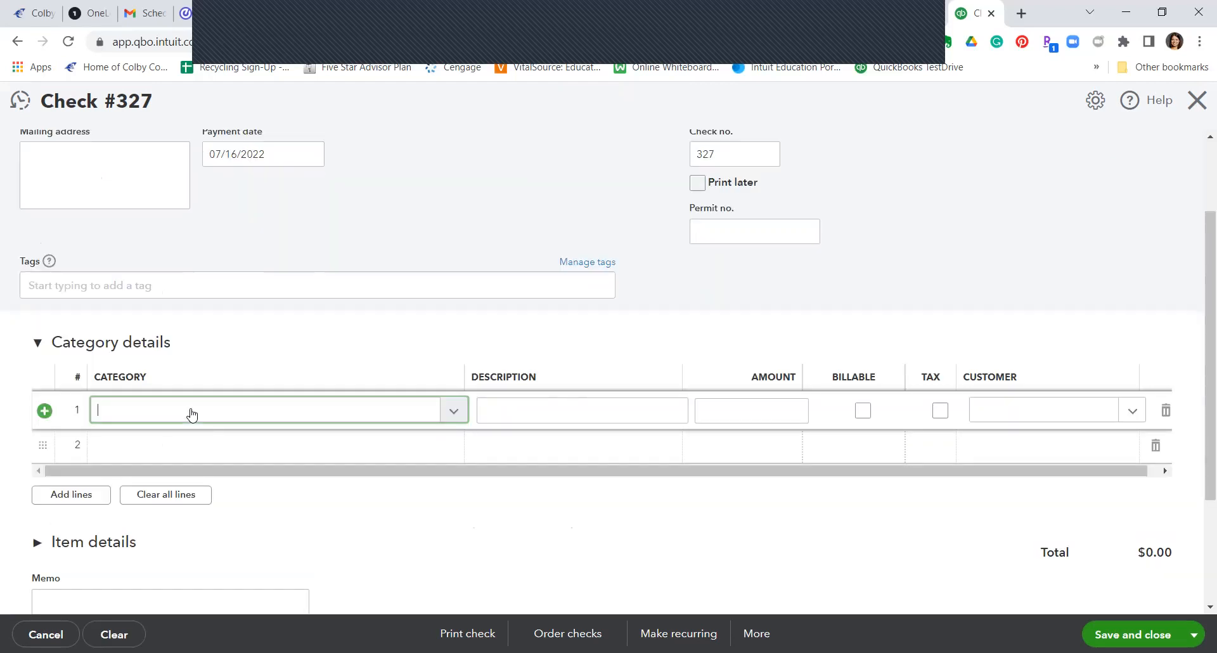
{"action": "type", "text": "Pa"}
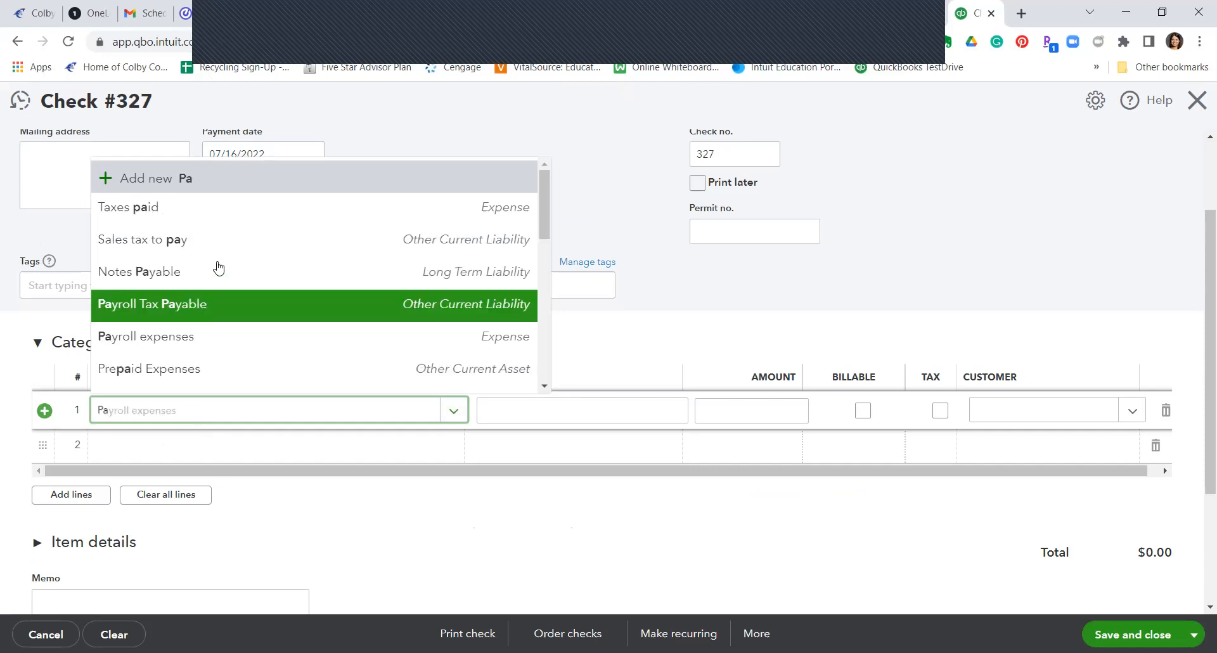
{"action": "left_click", "coordinate": [195, 344]}
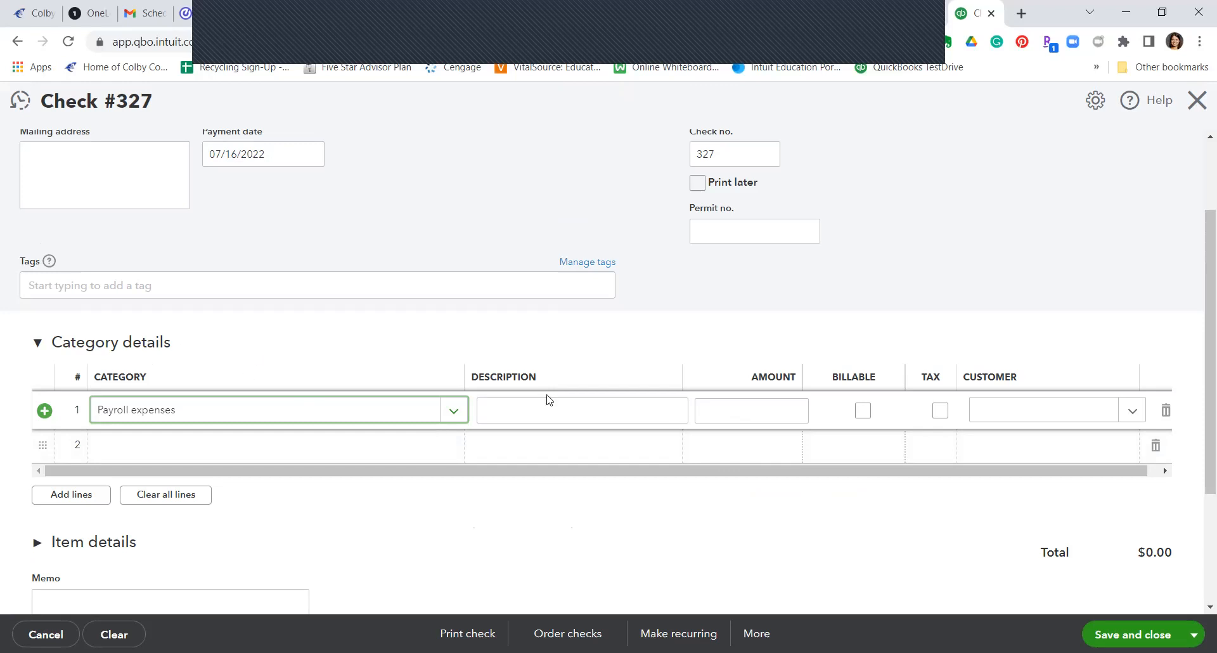
{"action": "left_click", "coordinate": [745, 417]}
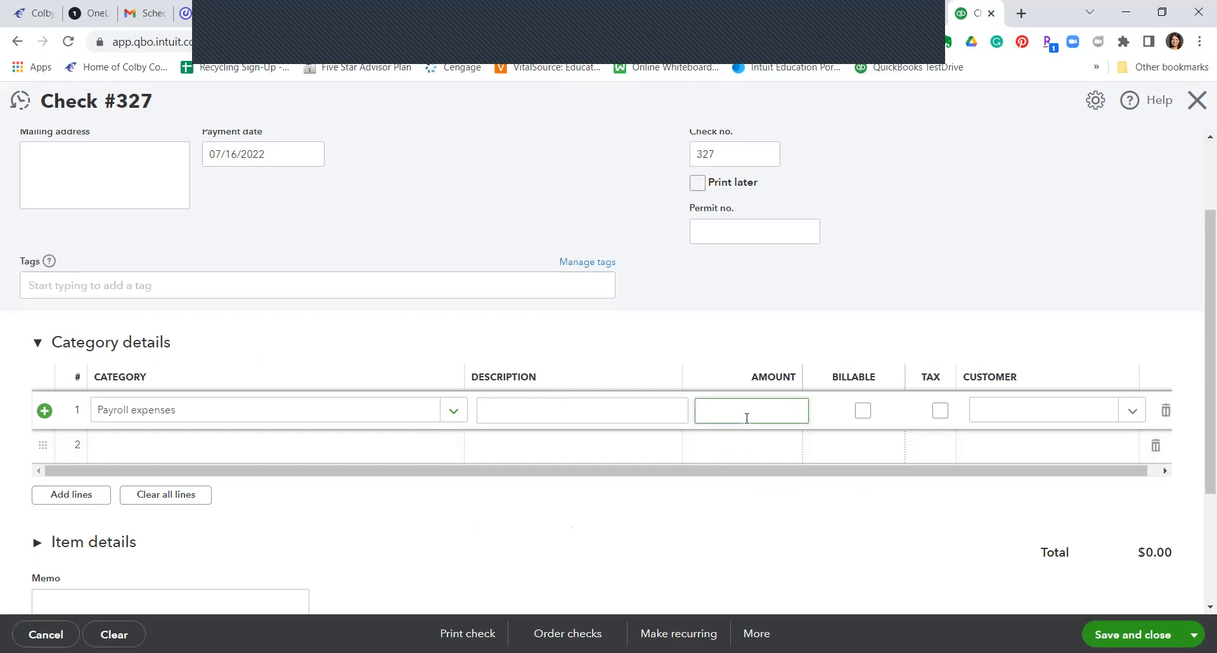
{"action": "type", "text": "1190"}
Step: Set category line 2 to Payroll Tax Payable for -254.07
{"action": "left_click", "coordinate": [282, 455]}
{"action": "type", "text": "Pay"}
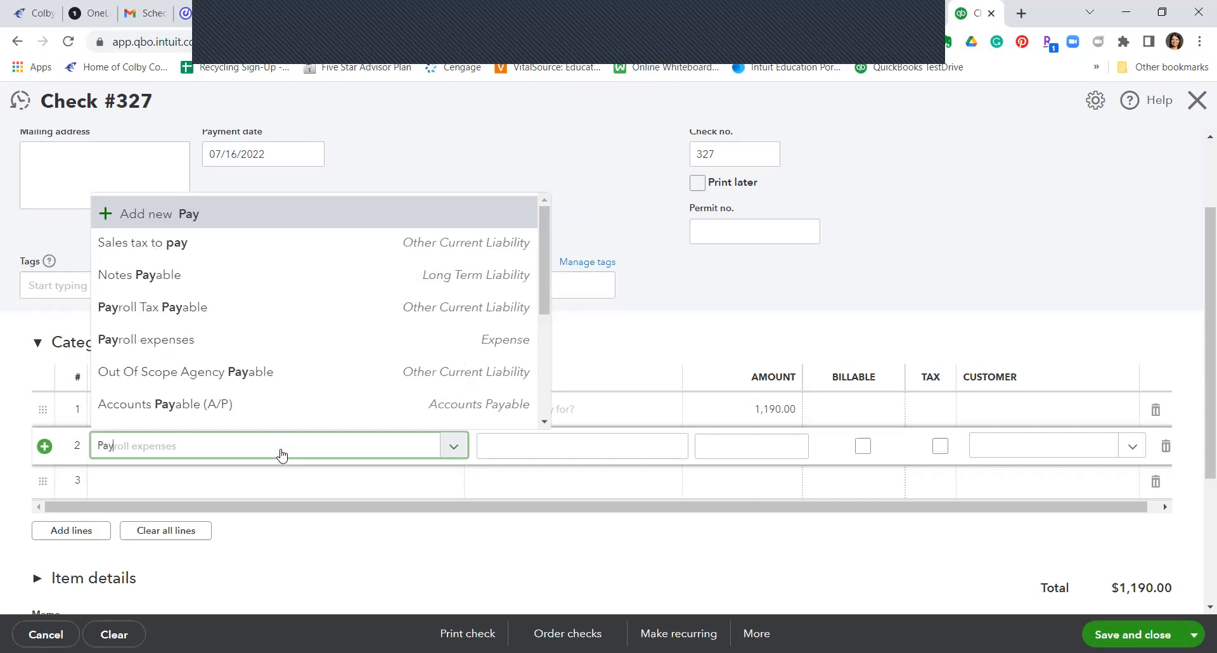
{"action": "left_click", "coordinate": [204, 310]}
{"action": "left_click", "coordinate": [727, 444]}
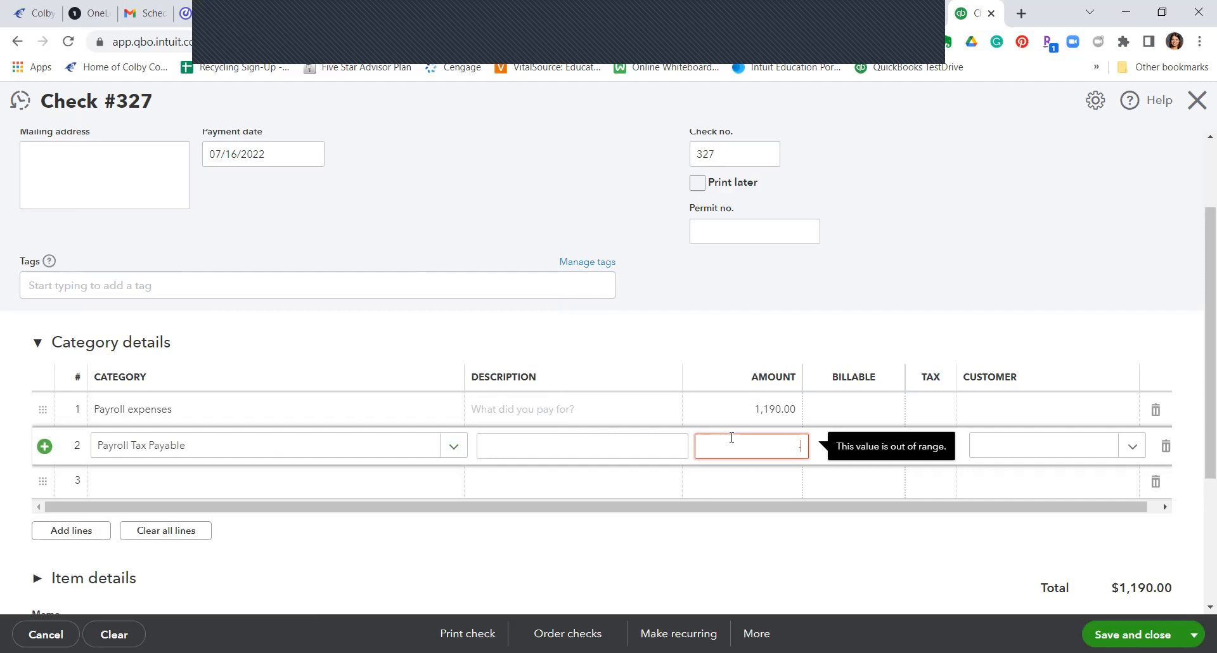
{"action": "type", "text": "-254.07"}
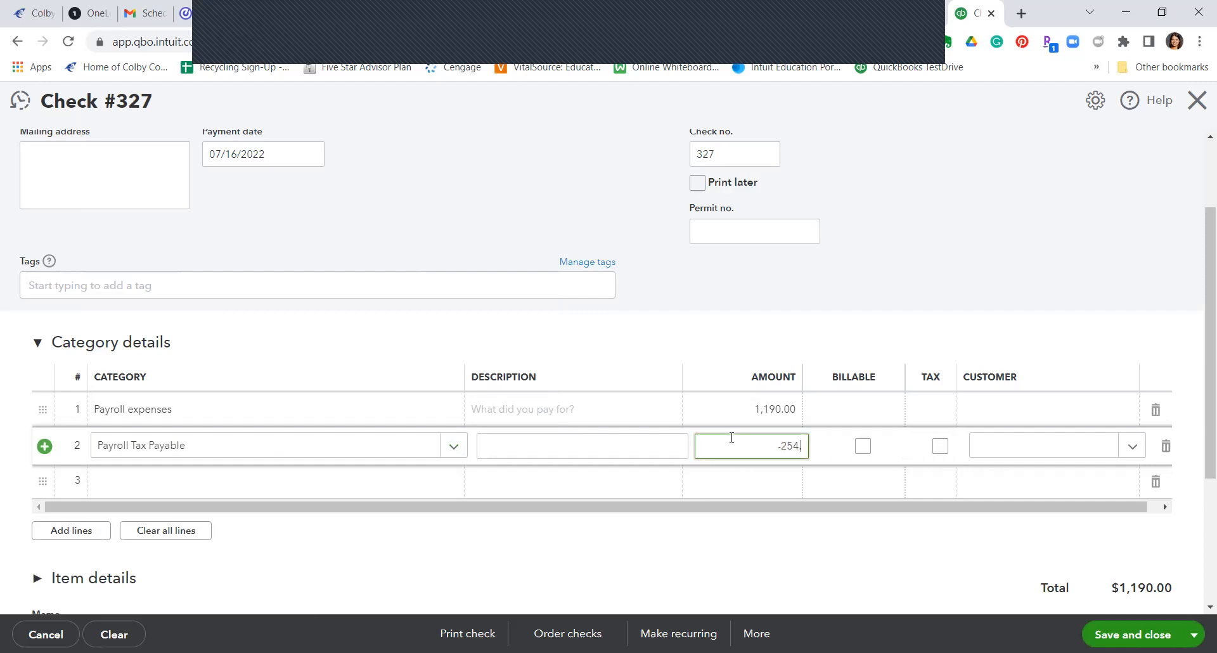
{"action": "left_click", "coordinate": [290, 499]}
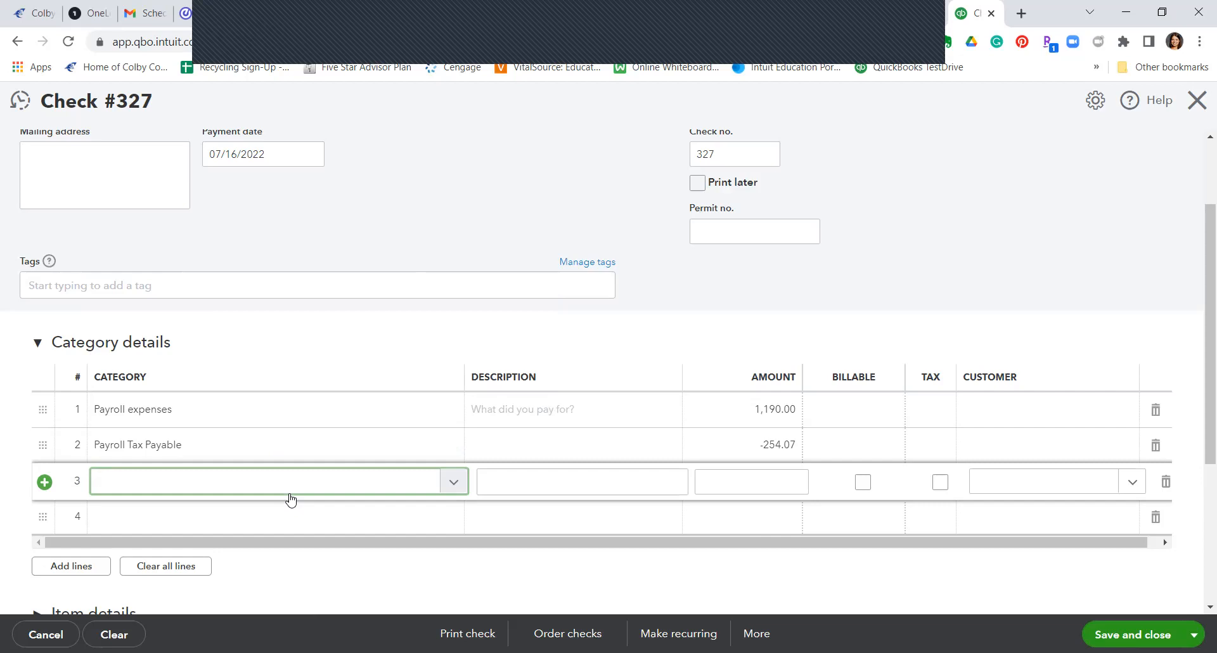
Step: Add category line 3 as Payroll expenses for 91.04
{"action": "type", "text": "Pay"}
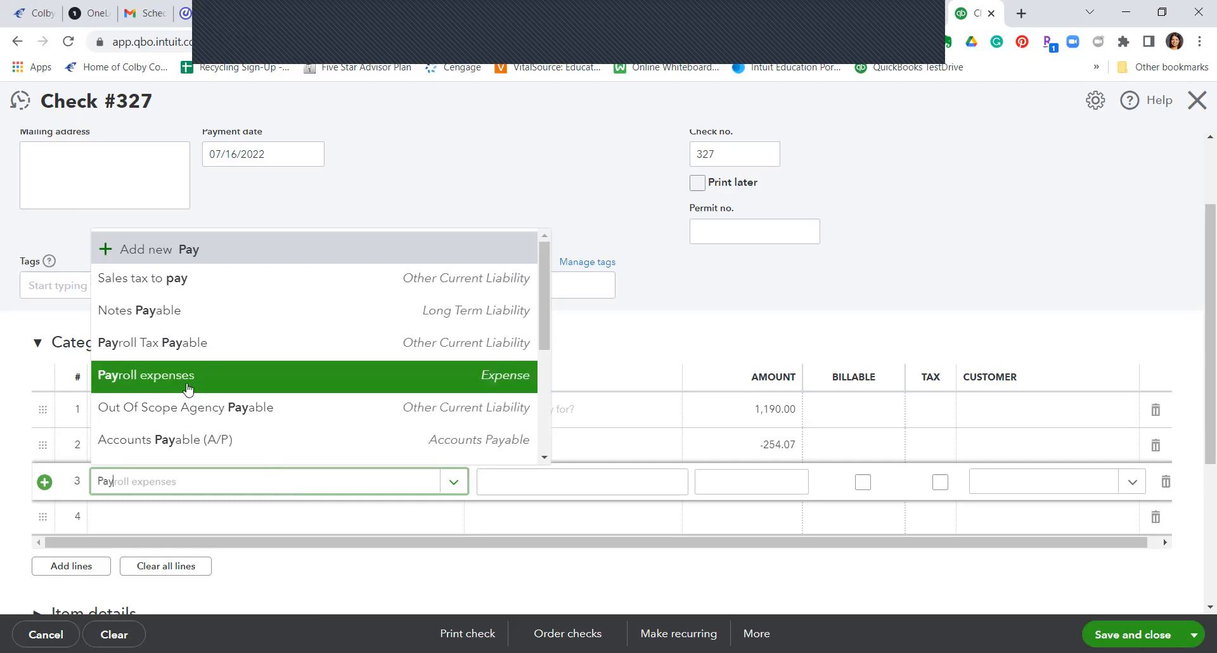
{"action": "key", "text": "Return"}
{"action": "left_click", "coordinate": [733, 485]}
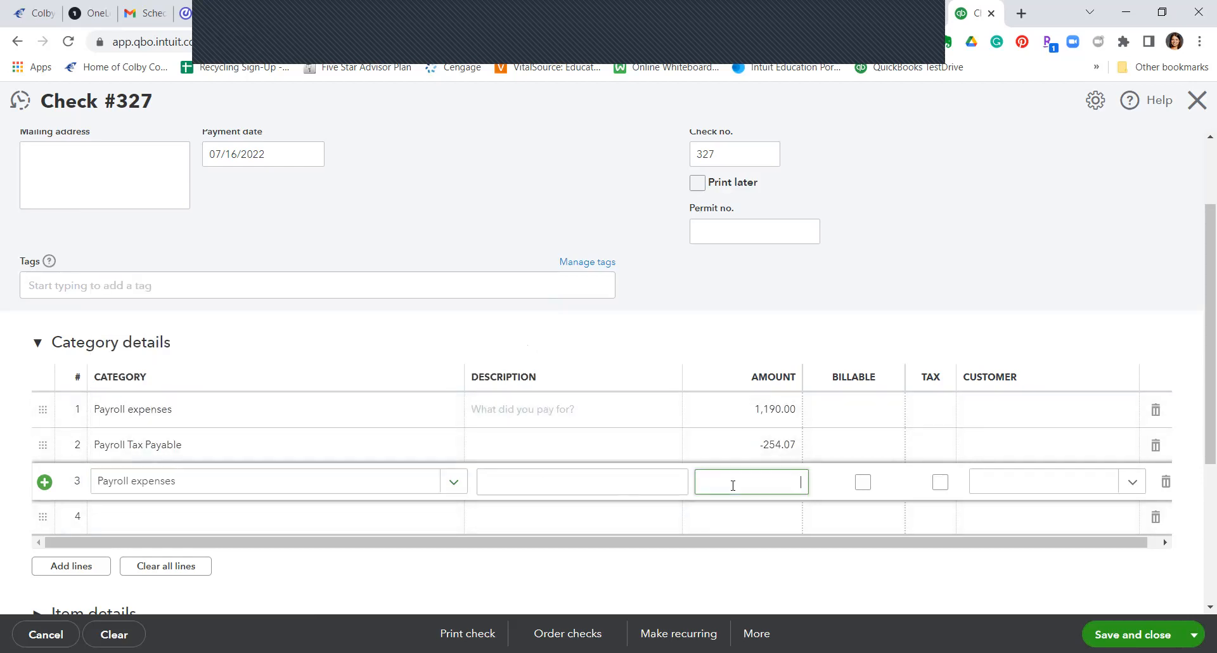
{"action": "type", "text": "91.04"}
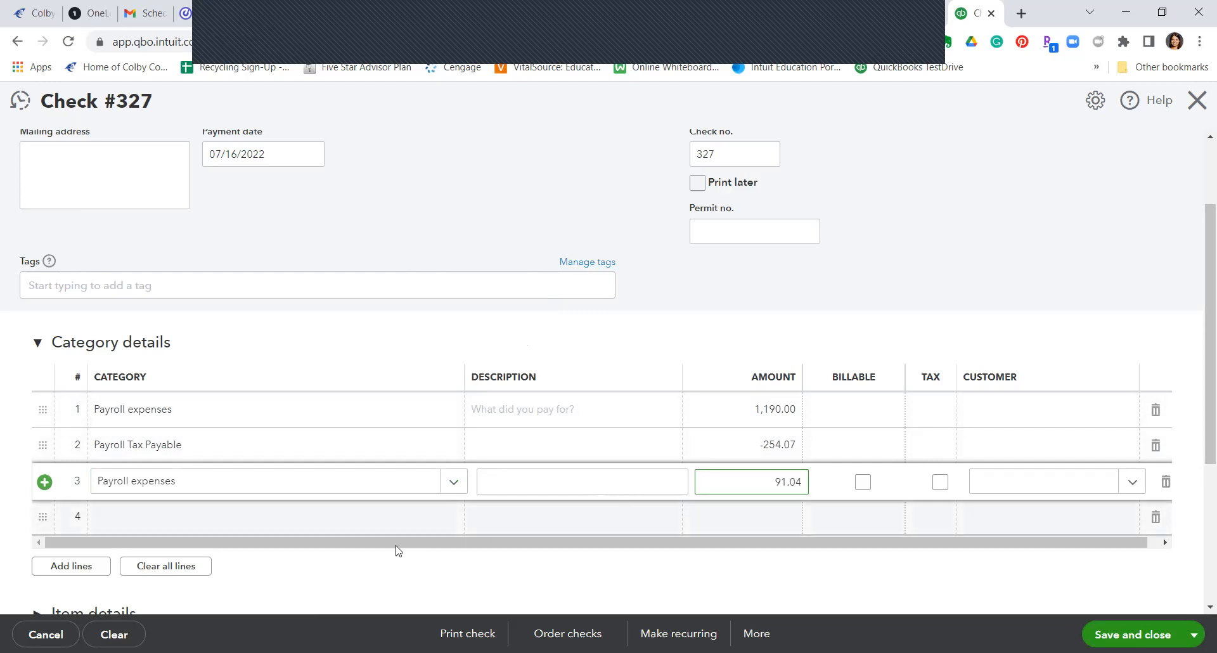
{"action": "left_click", "coordinate": [359, 525]}
Step: Add category line 4 as Payroll Tax Payable for -91.04, keeping the total at $935.93
{"action": "type", "text": "Pay"}
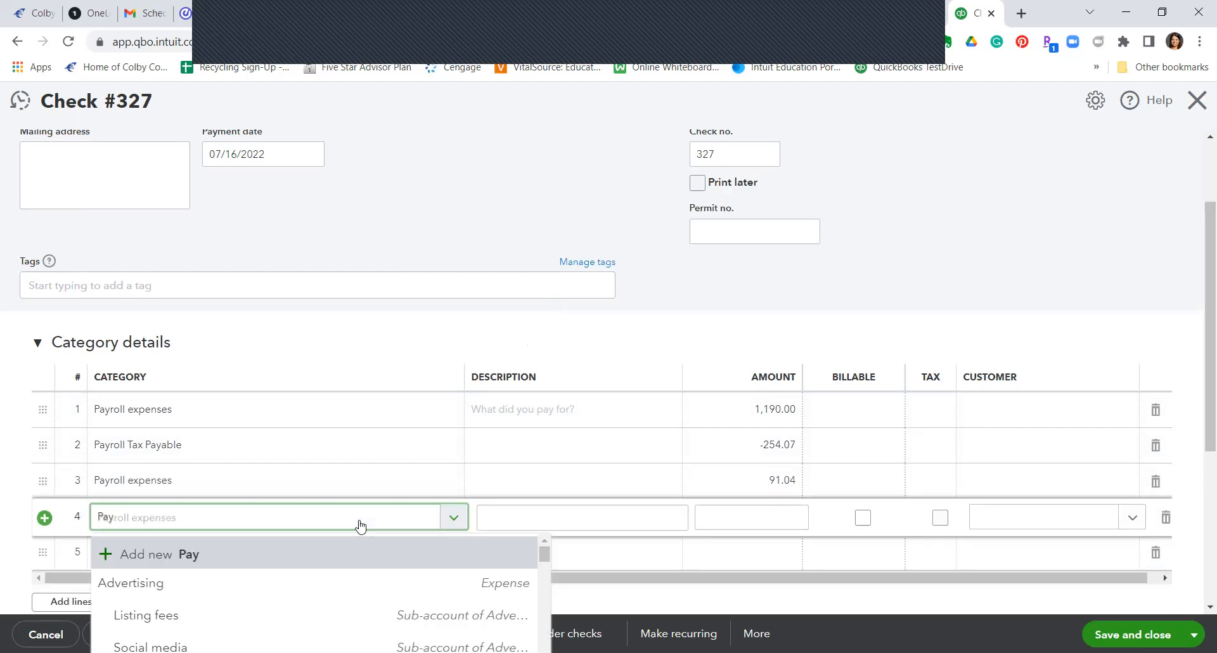
{"action": "key", "text": "Down"}
{"action": "key", "text": "Down"}
{"action": "key", "text": "Down"}
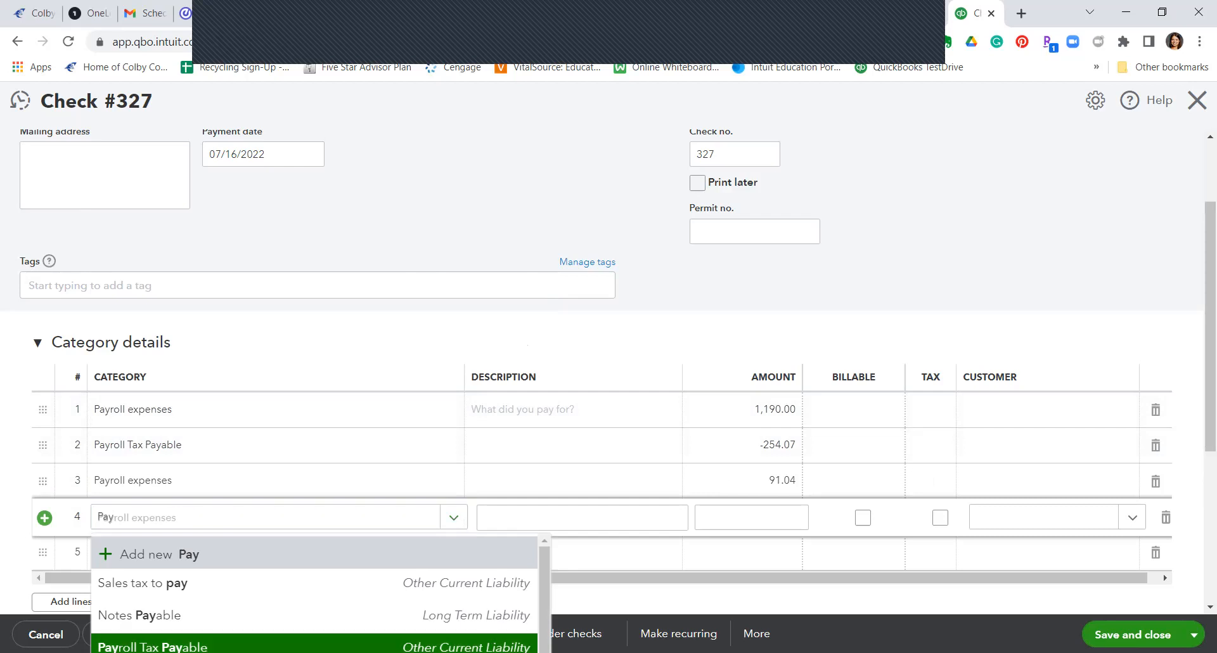
{"action": "key", "text": "Return"}
{"action": "left_click", "coordinate": [768, 515]}
{"action": "type", "text": "-91.04"}
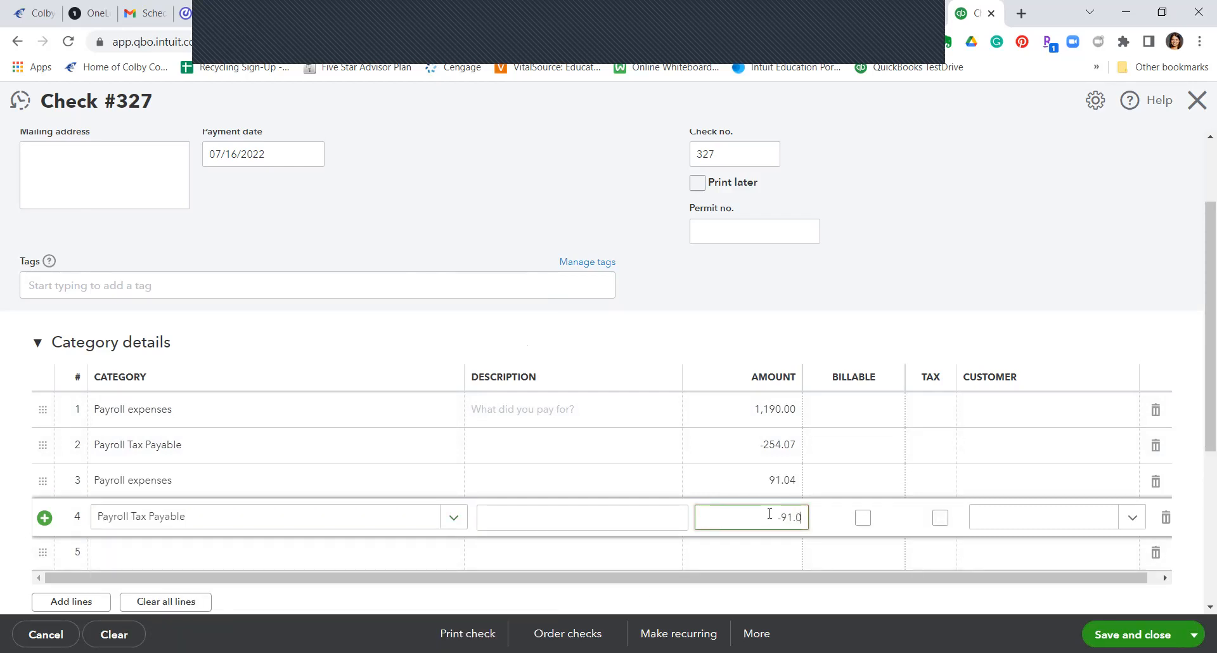
{"action": "left_click", "coordinate": [872, 309]}
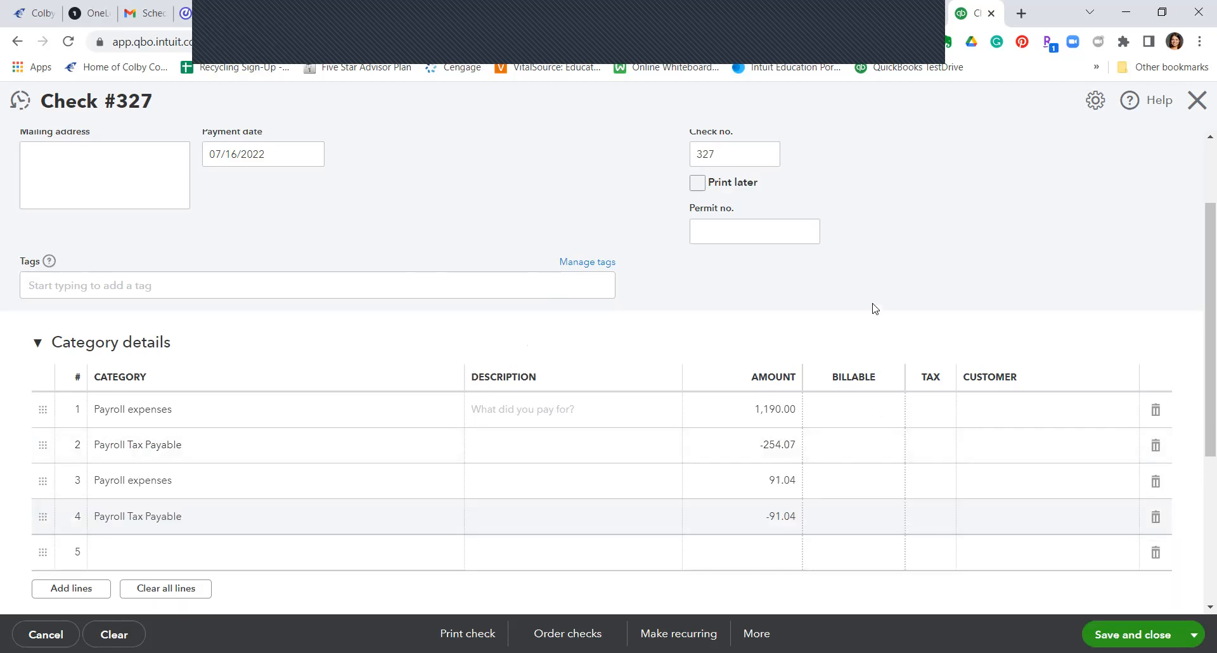
{"action": "scroll", "coordinate": [872, 309], "scroll_direction": "up", "scroll_amount": 2}
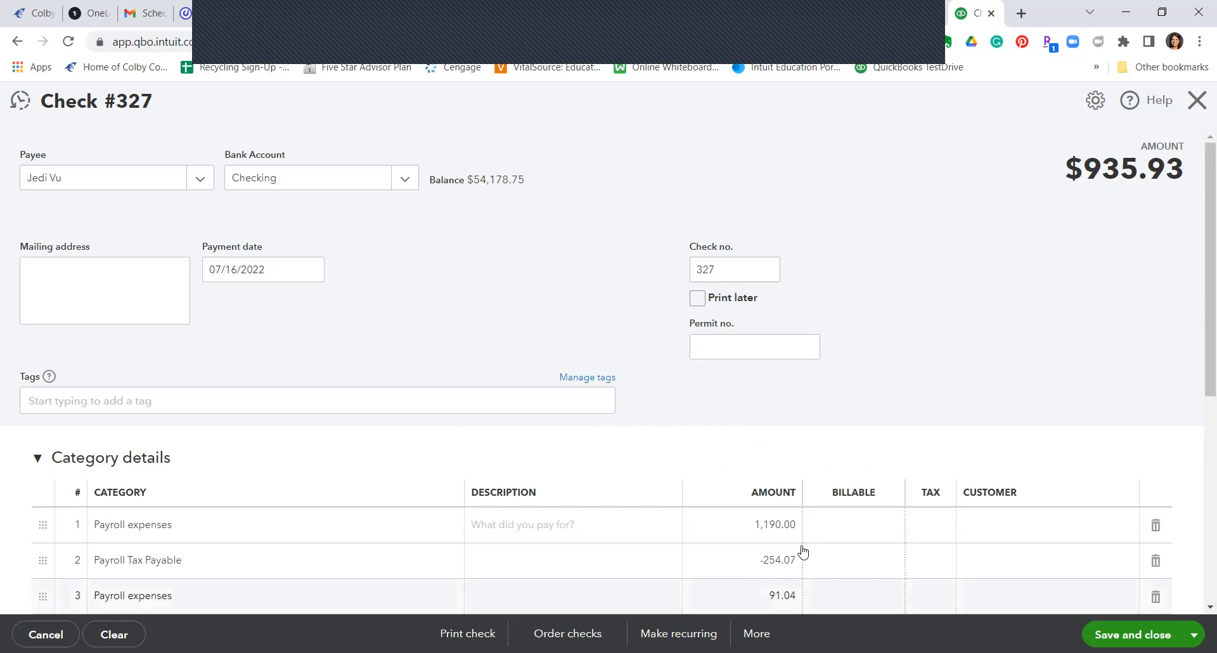
Step: Turn Check #327 into an Unscheduled recurring check template for 935.93 and save it
{"action": "left_click", "coordinate": [678, 633]}
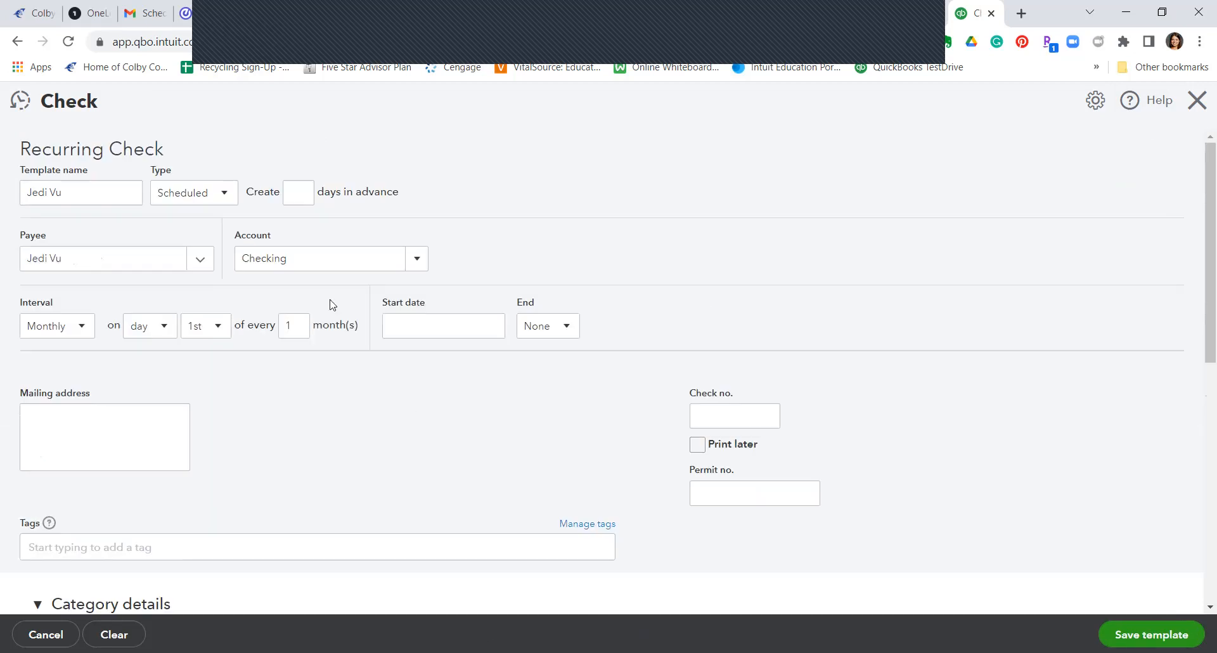
{"action": "left_click", "coordinate": [223, 192]}
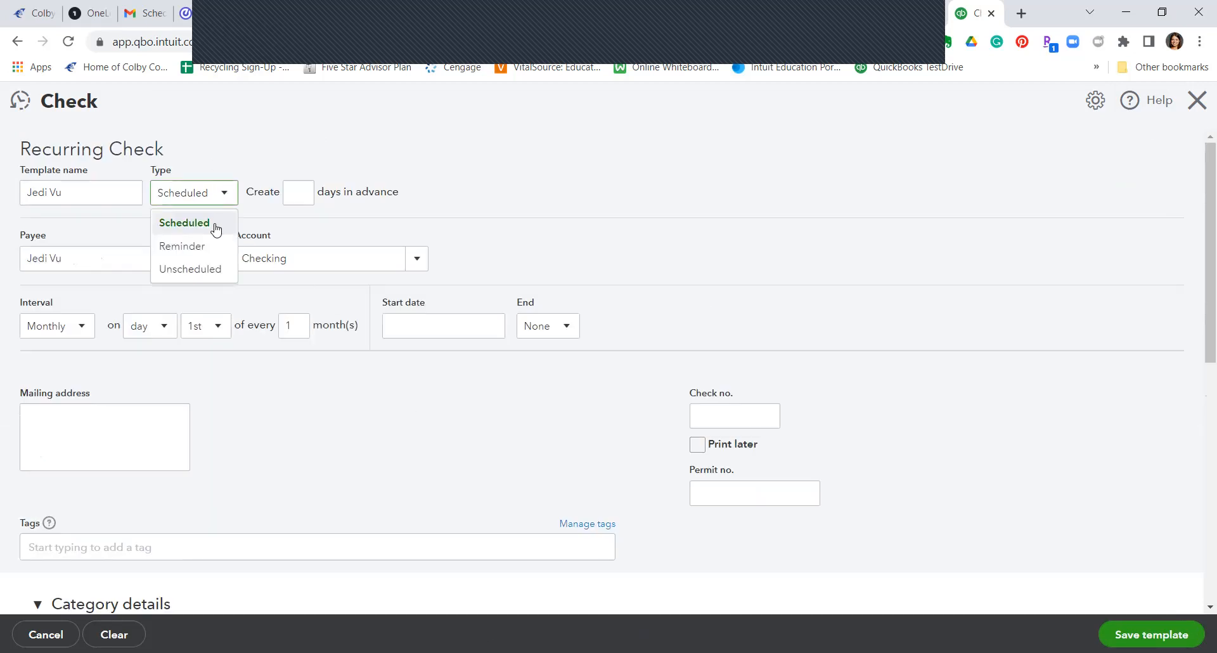
{"action": "left_click", "coordinate": [199, 268]}
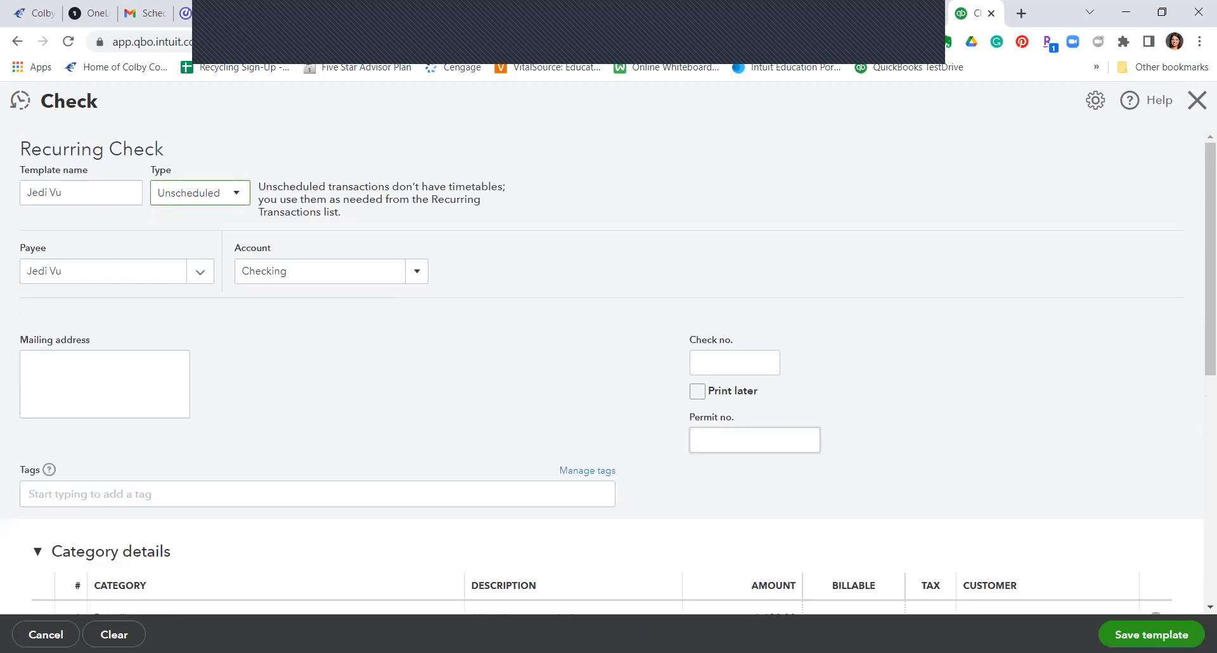
{"action": "left_click", "coordinate": [1152, 635]}
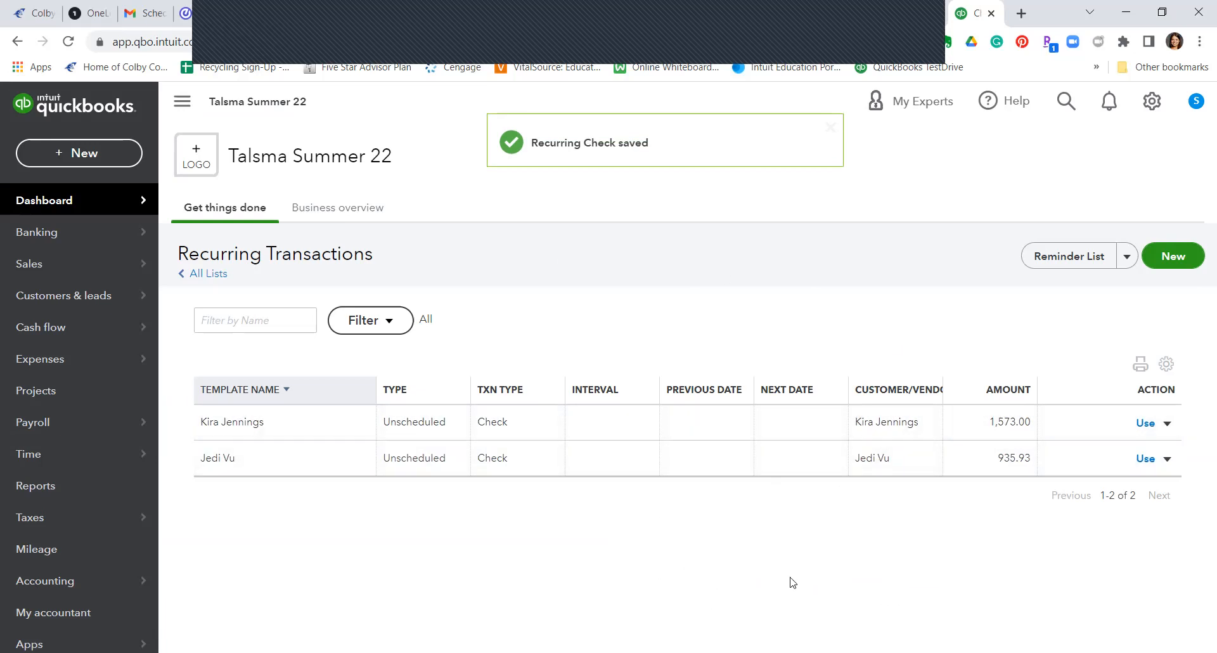
Step: Open a new Check #328 prefilled at $1,573.00 from the first employee's template
{"action": "left_click", "coordinate": [1145, 459]}
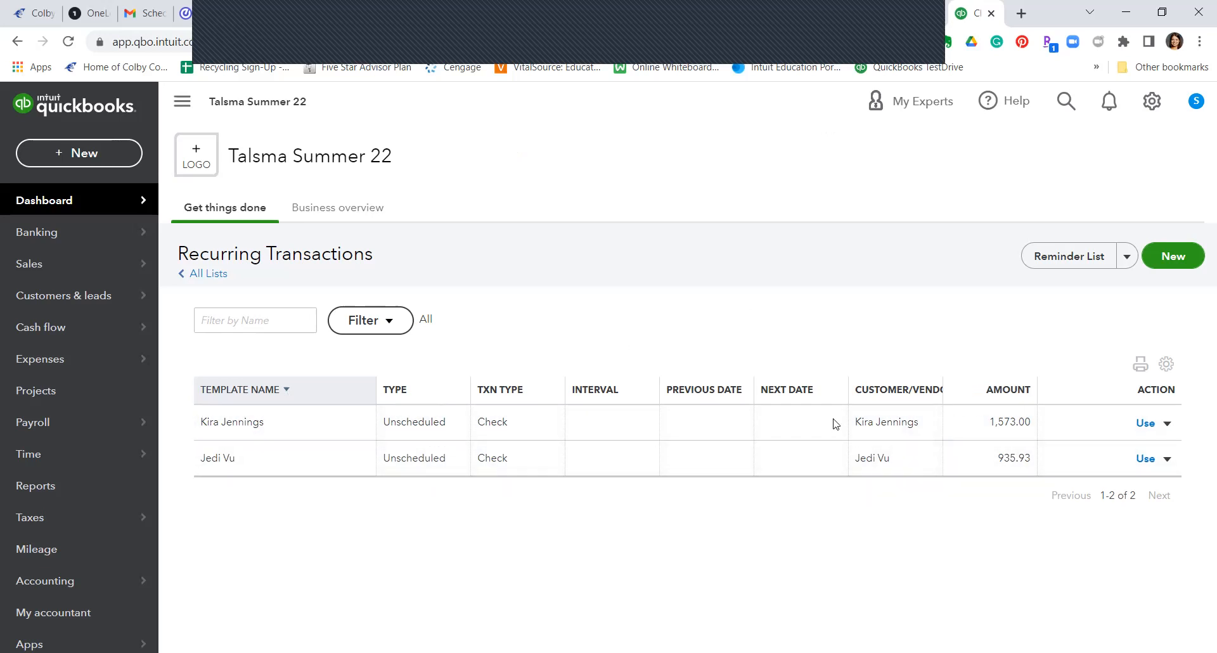
{"action": "left_click", "coordinate": [1147, 423]}
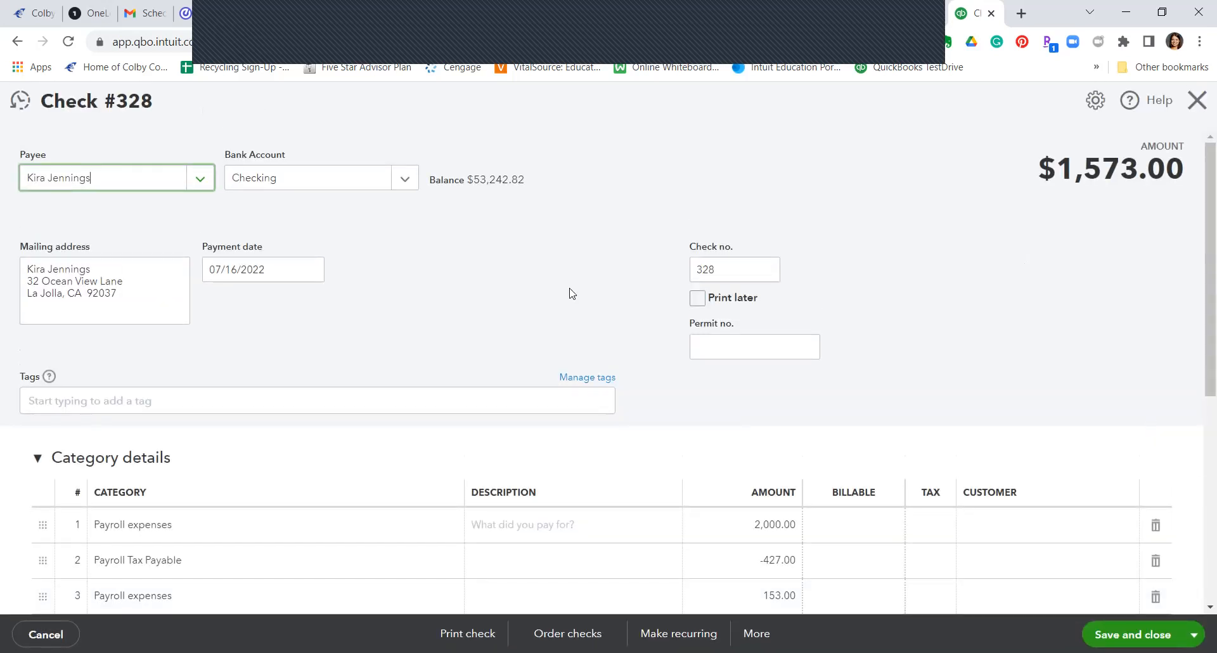
Step: Change Check 328's payment date to 07/31/2022 and review the check
{"action": "left_click", "coordinate": [324, 271]}
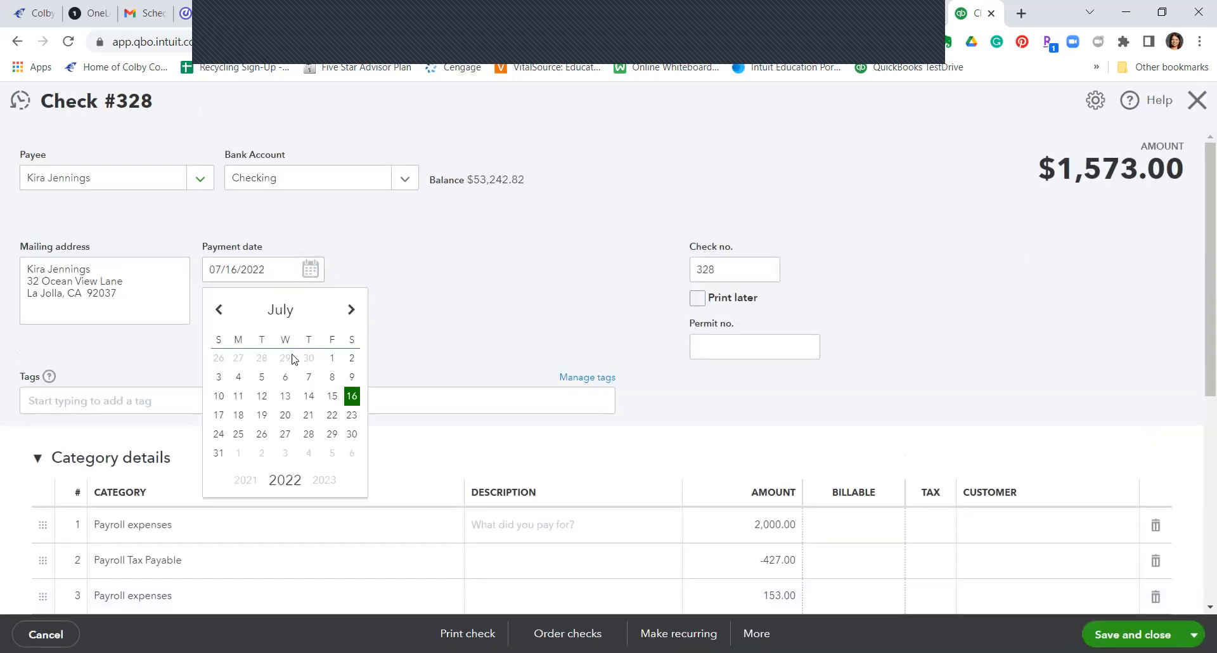
{"action": "left_click", "coordinate": [218, 454]}
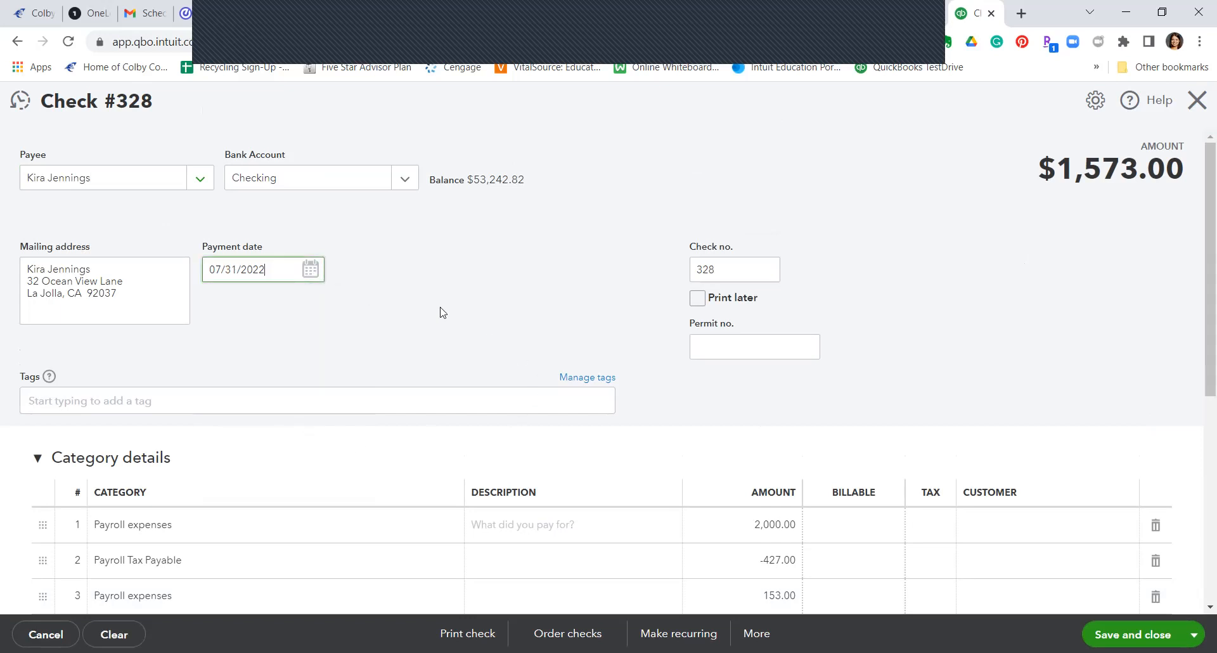
{"action": "scroll", "coordinate": [514, 342], "scroll_direction": "down", "scroll_amount": 3}
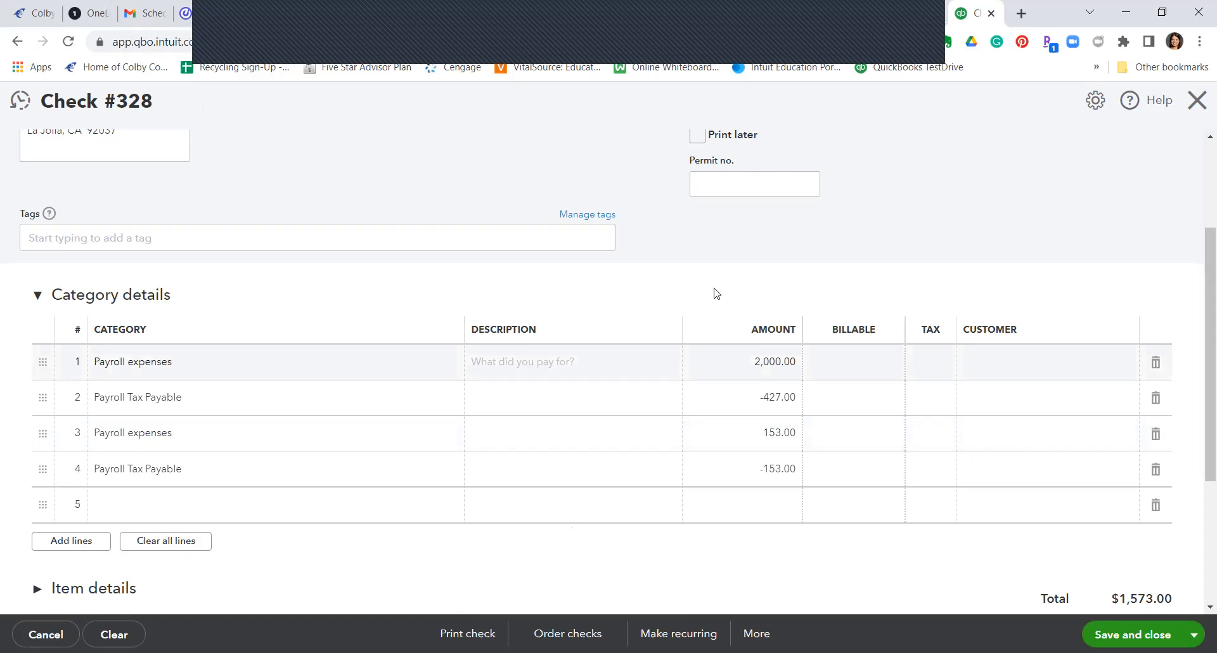
{"action": "scroll", "coordinate": [945, 393], "scroll_direction": "up", "scroll_amount": 3}
{"action": "scroll", "coordinate": [945, 393], "scroll_direction": "down", "scroll_amount": 1}
{"action": "scroll", "coordinate": [947, 392], "scroll_direction": "up", "scroll_amount": 2}
{"action": "scroll", "coordinate": [946, 392], "scroll_direction": "down", "scroll_amount": 3}
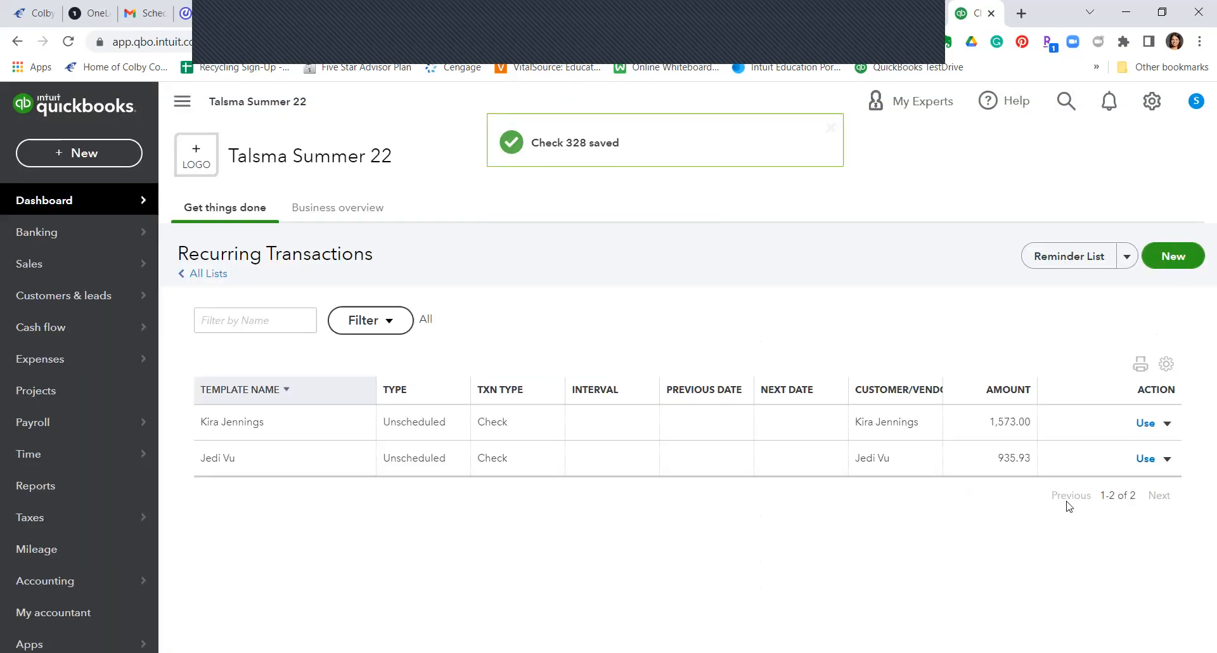
Step: Start Check #329 from the second employee's recurring template
{"action": "left_click", "coordinate": [1148, 460]}
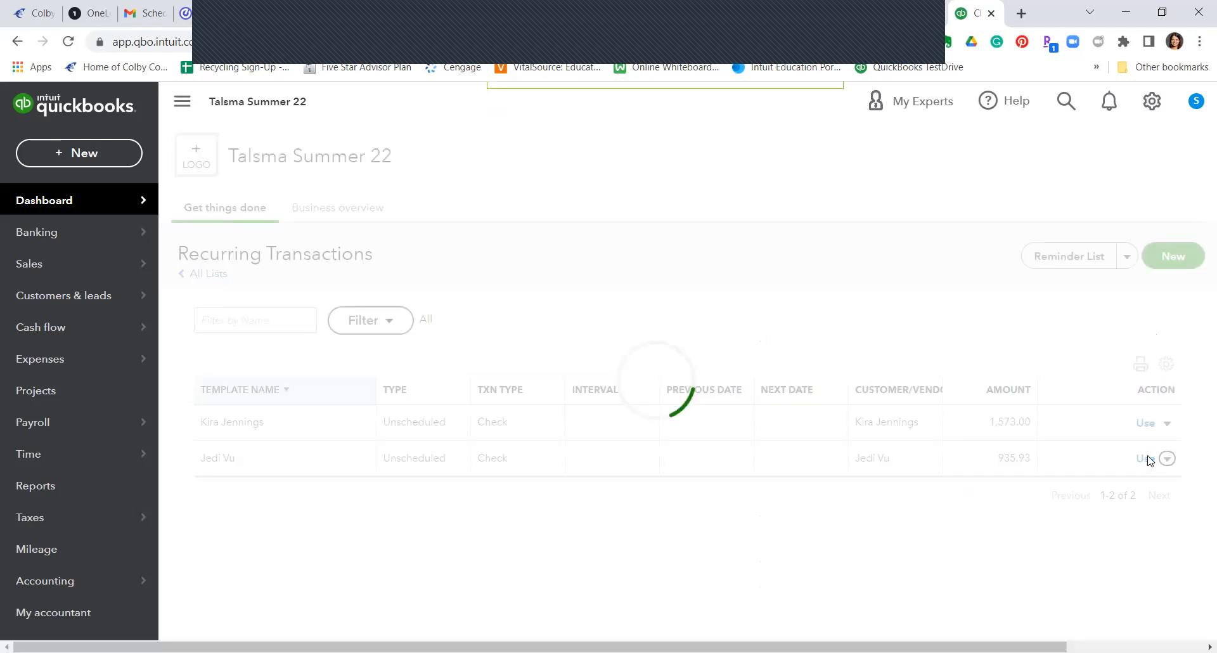
{"action": "scroll", "coordinate": [892, 403], "scroll_direction": "down", "scroll_amount": 1}
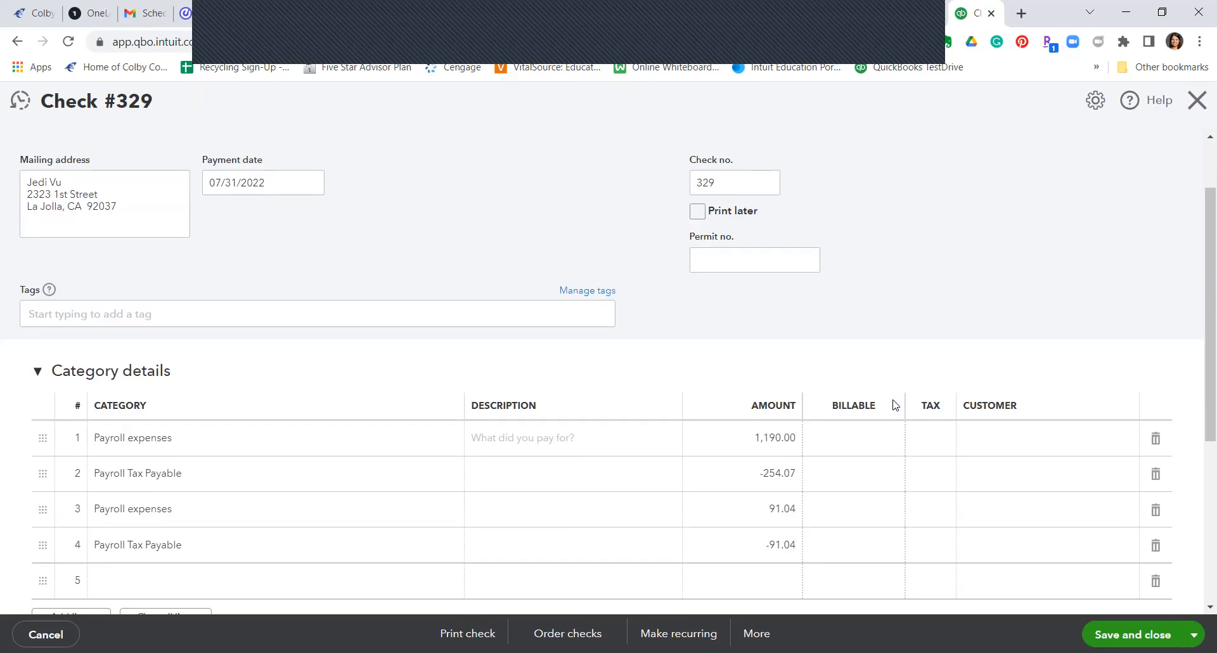
{"action": "scroll", "coordinate": [887, 400], "scroll_direction": "down", "scroll_amount": 1}
Step: Overwrite the four line amounts with 1,275.00, -272.22, 97.54 and -97.54
{"action": "left_click", "coordinate": [766, 380]}
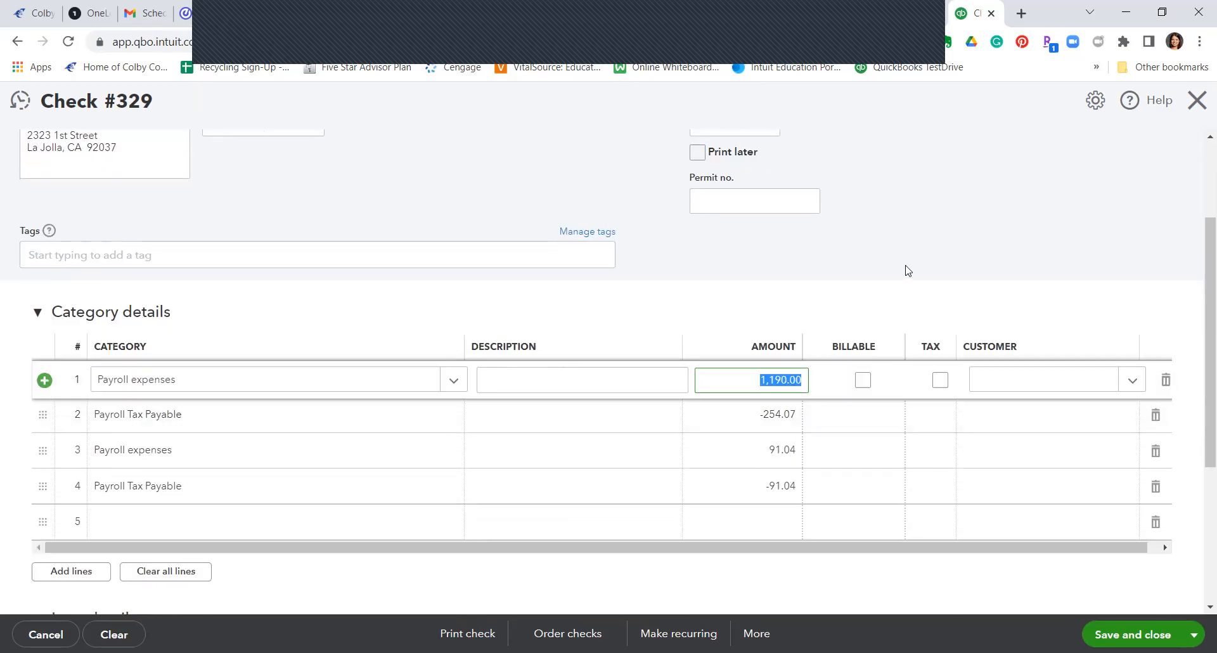
{"action": "type", "text": "1275"}
{"action": "left_click", "coordinate": [755, 422]}
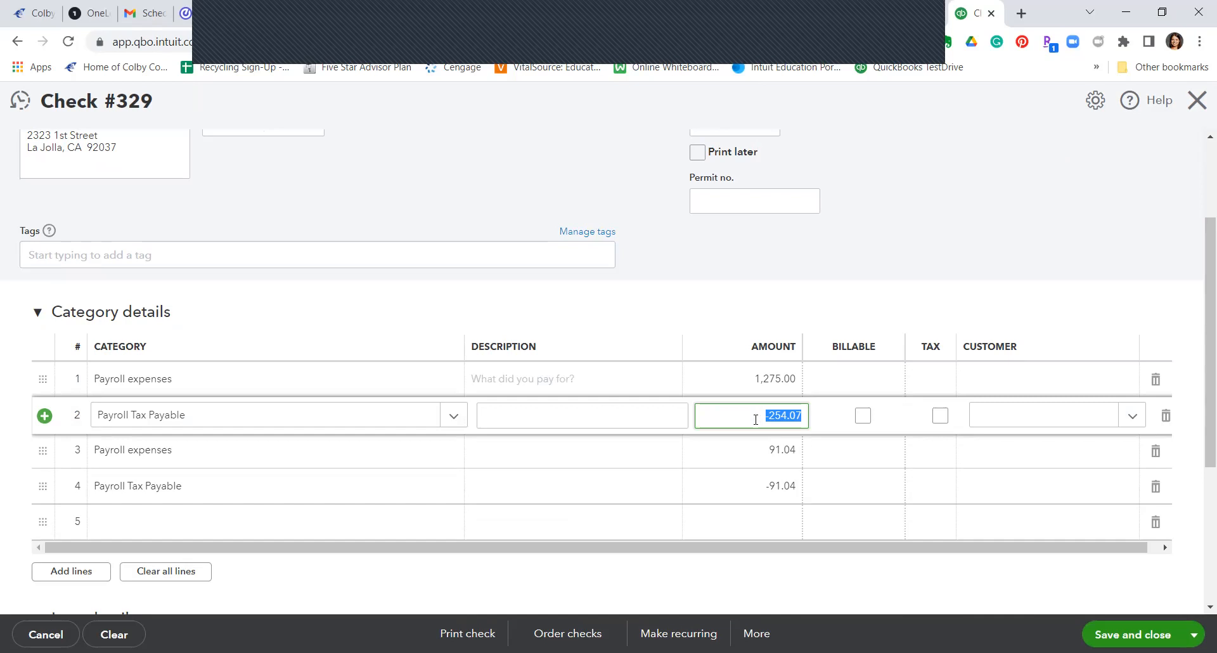
{"action": "type", "text": "-272.22"}
{"action": "left_click", "coordinate": [764, 451]}
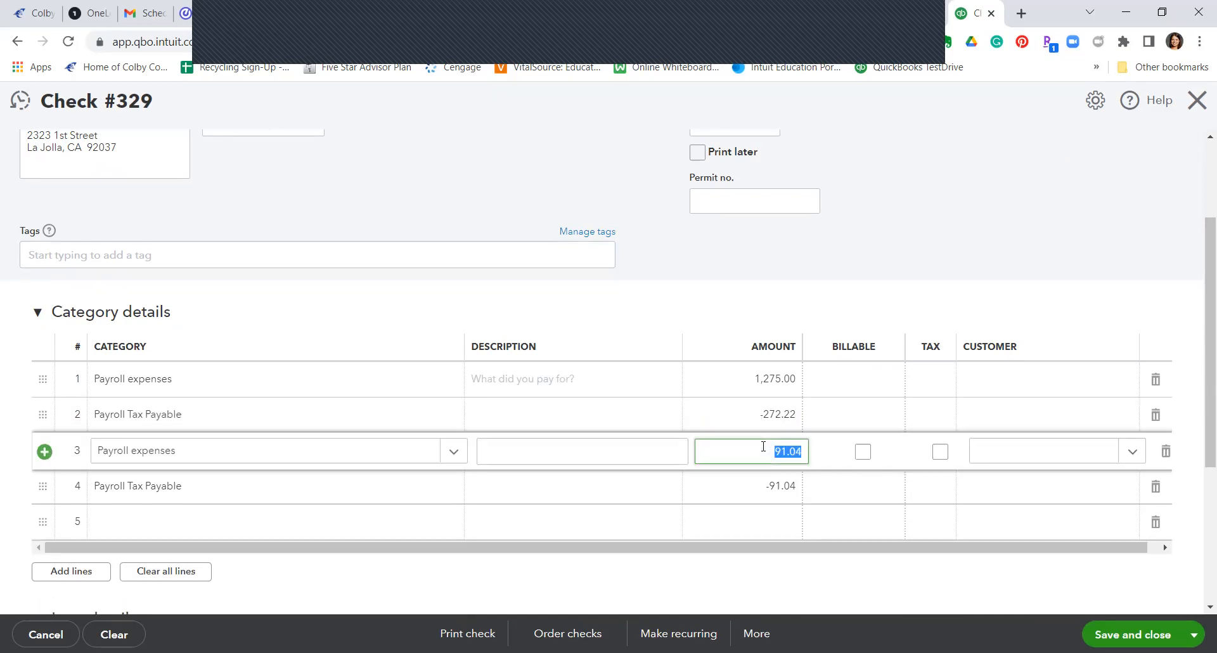
{"action": "type", "text": "97.54"}
{"action": "left_click", "coordinate": [763, 499]}
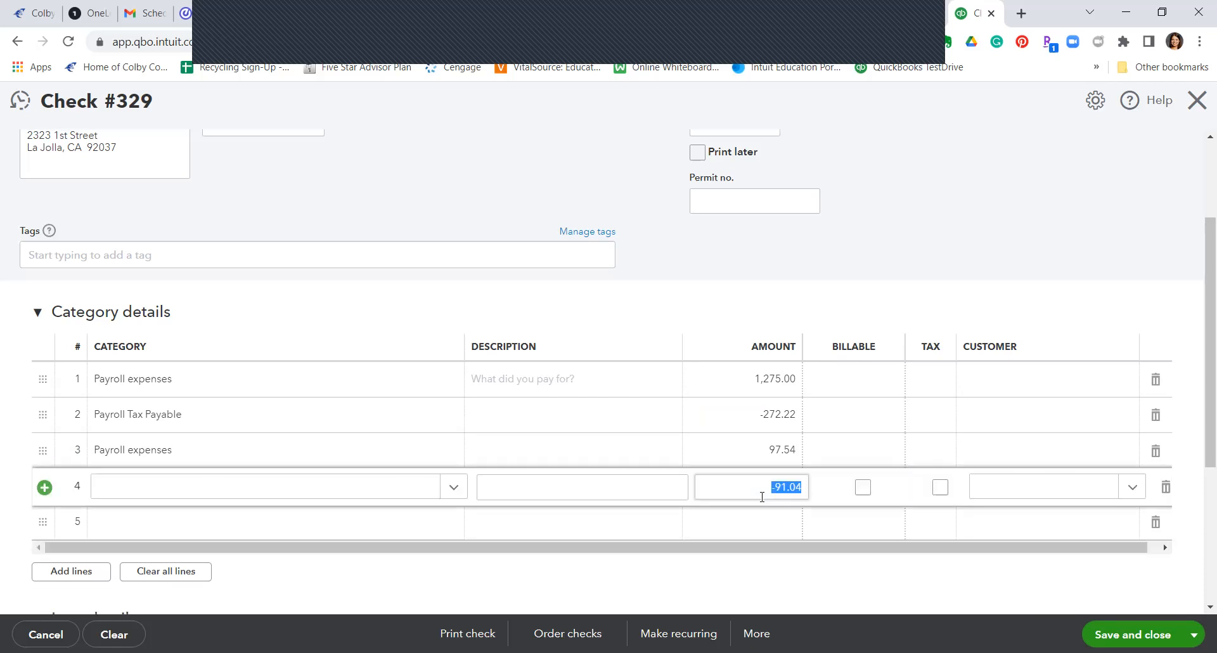
{"action": "type", "text": "-97.54"}
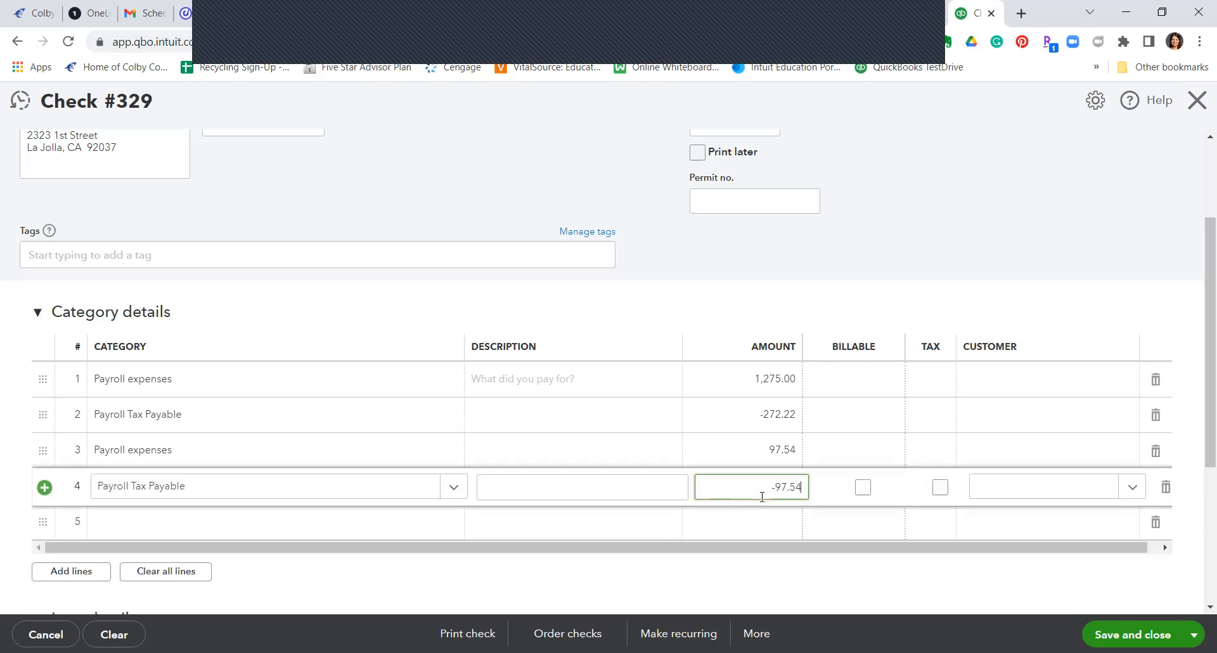
{"action": "left_click", "coordinate": [887, 213]}
Step: Review Check #329's $1,002.78 total, then save and close it
{"action": "scroll", "coordinate": [920, 307], "scroll_direction": "up", "scroll_amount": 3}
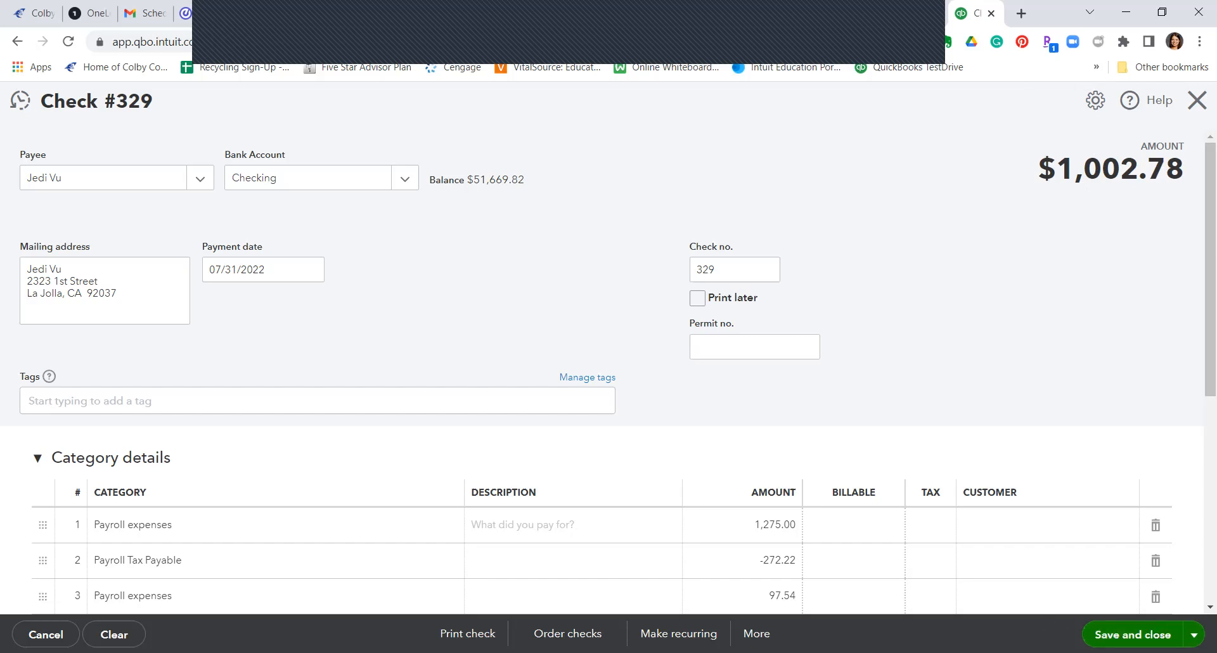
{"action": "left_click", "coordinate": [1132, 635]}
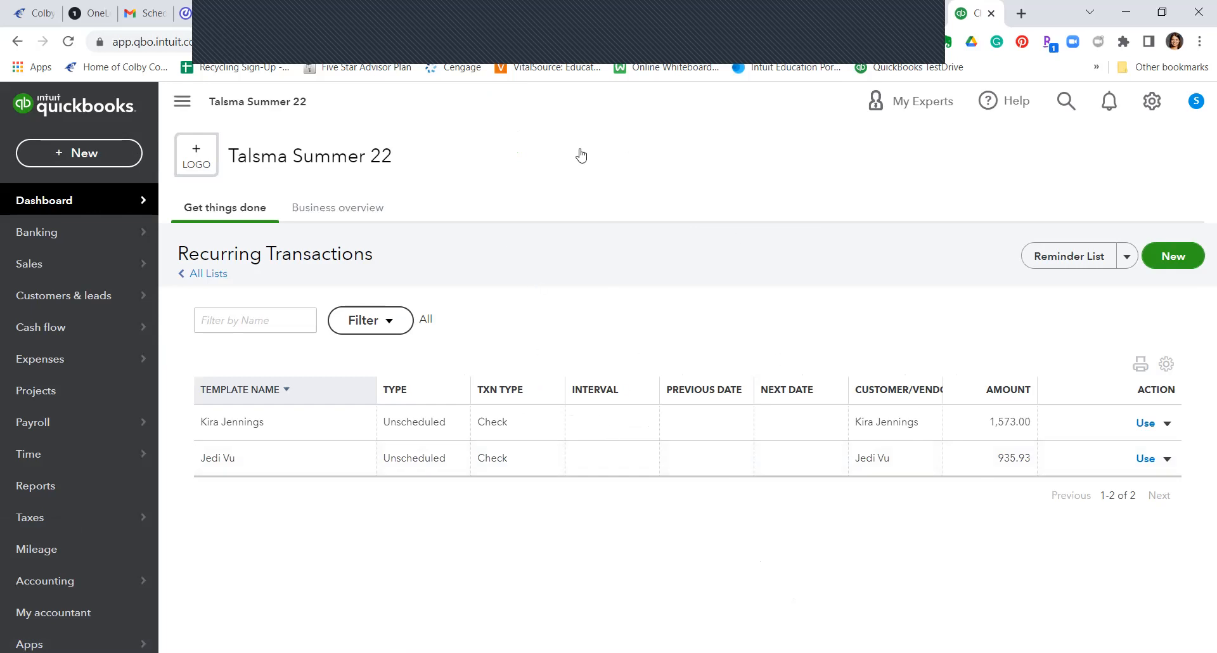
Step: Confirm Check 329 saved and the Recurring Transactions list shows both employee templates
{"action": "left_click", "coordinate": [908, 32]}
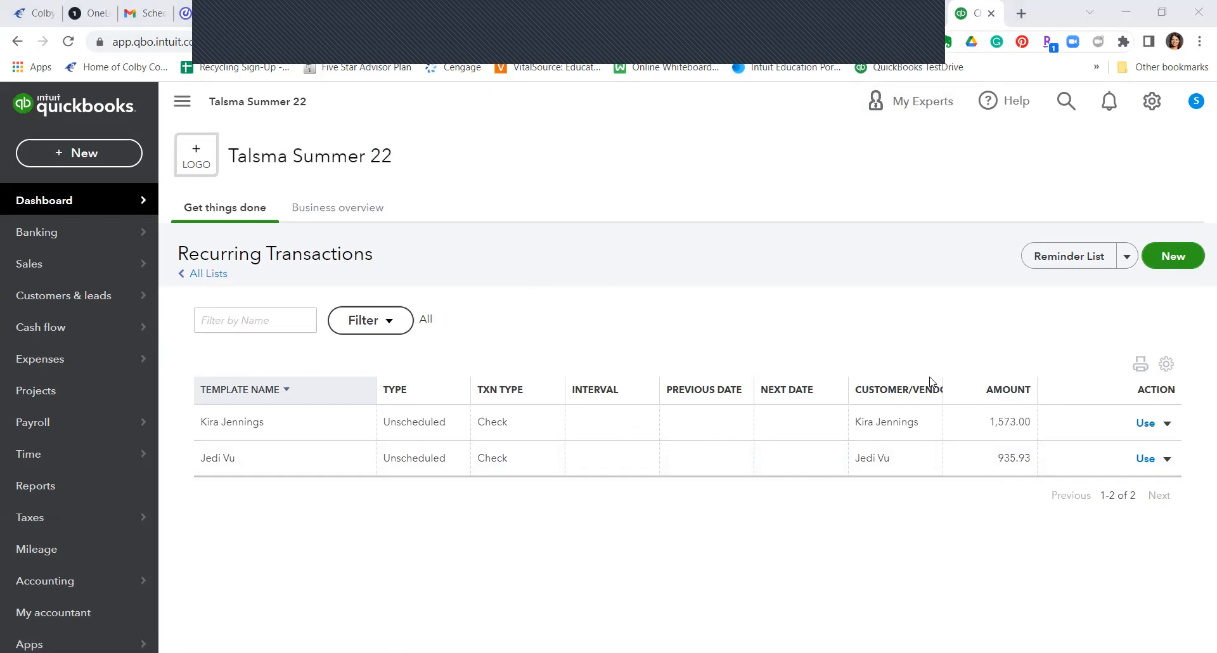